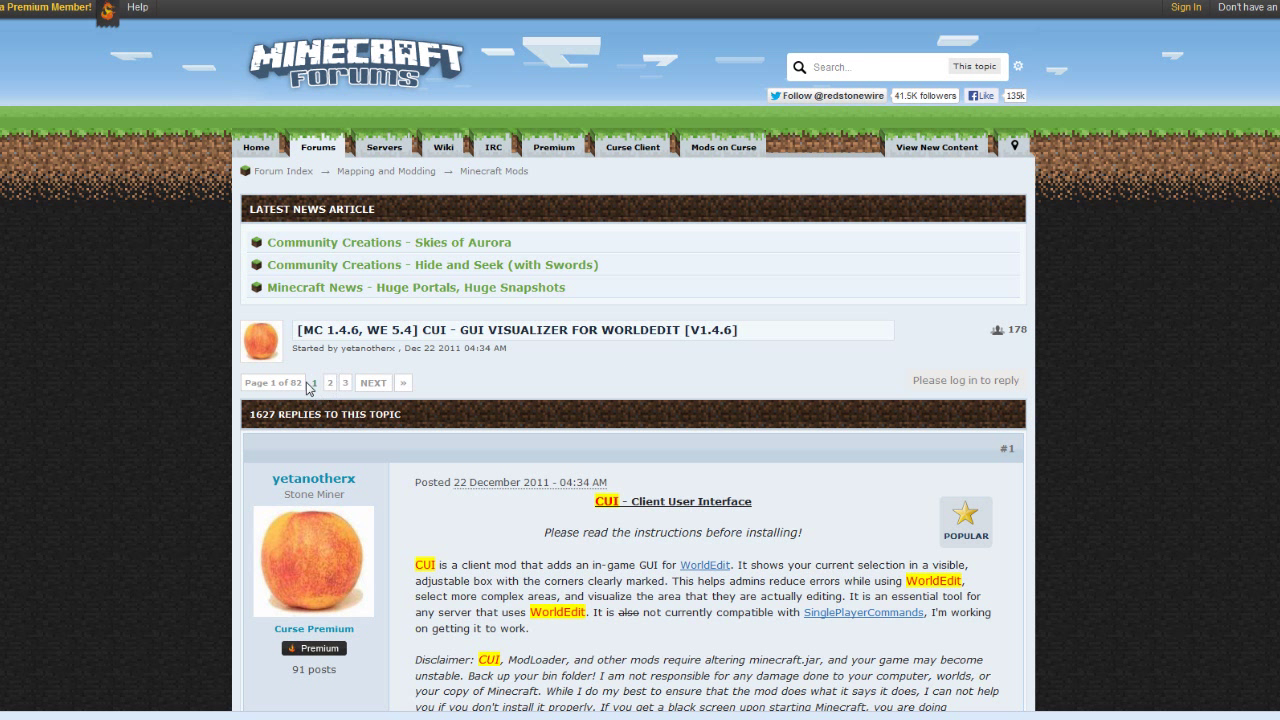
Browse the last pages of the WorldEdit CUI forum thread and read through the replies about newer versions
left_click(404, 386)
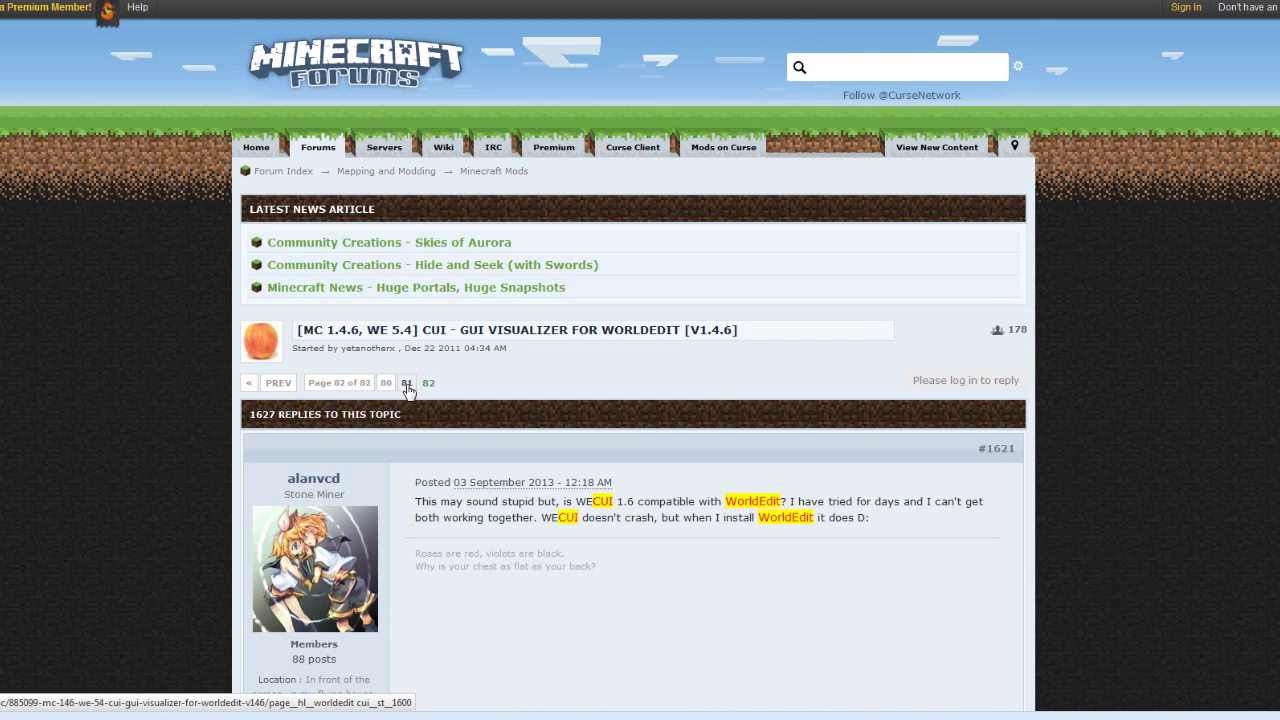
left_click(385, 385)
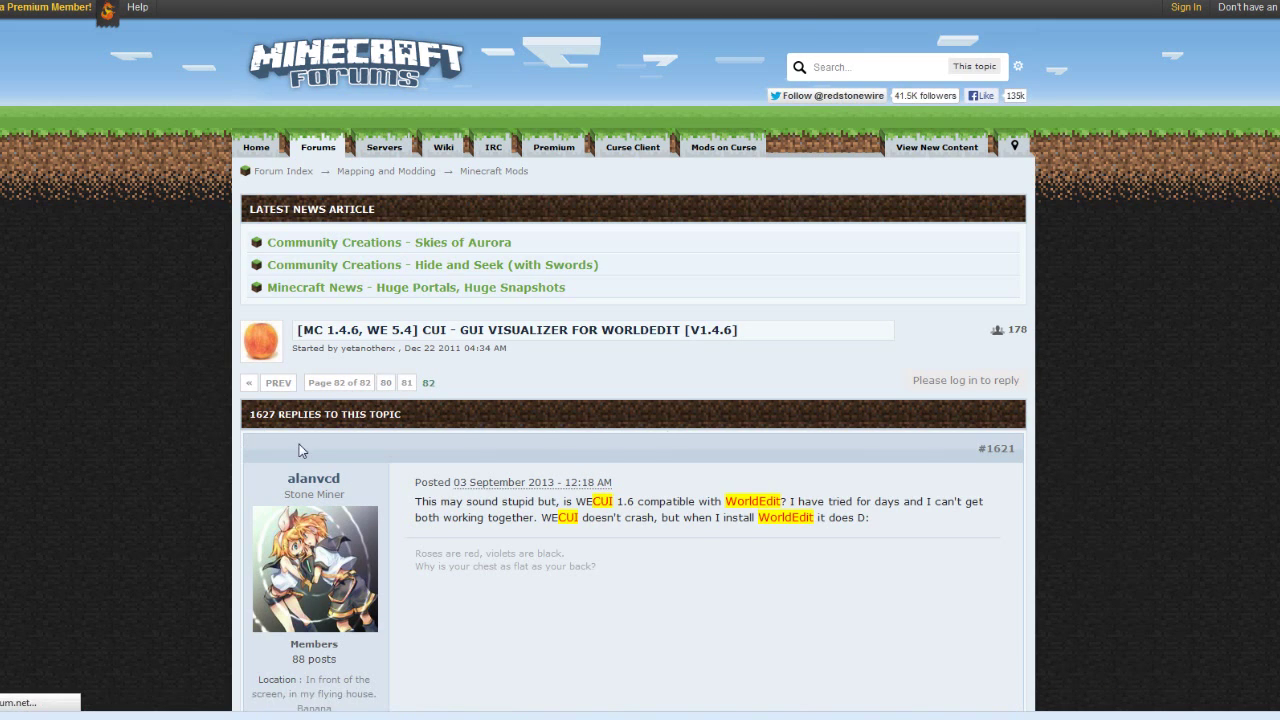
scroll(1220, 375, "down", 5)
scroll(1220, 376, "down", 20)
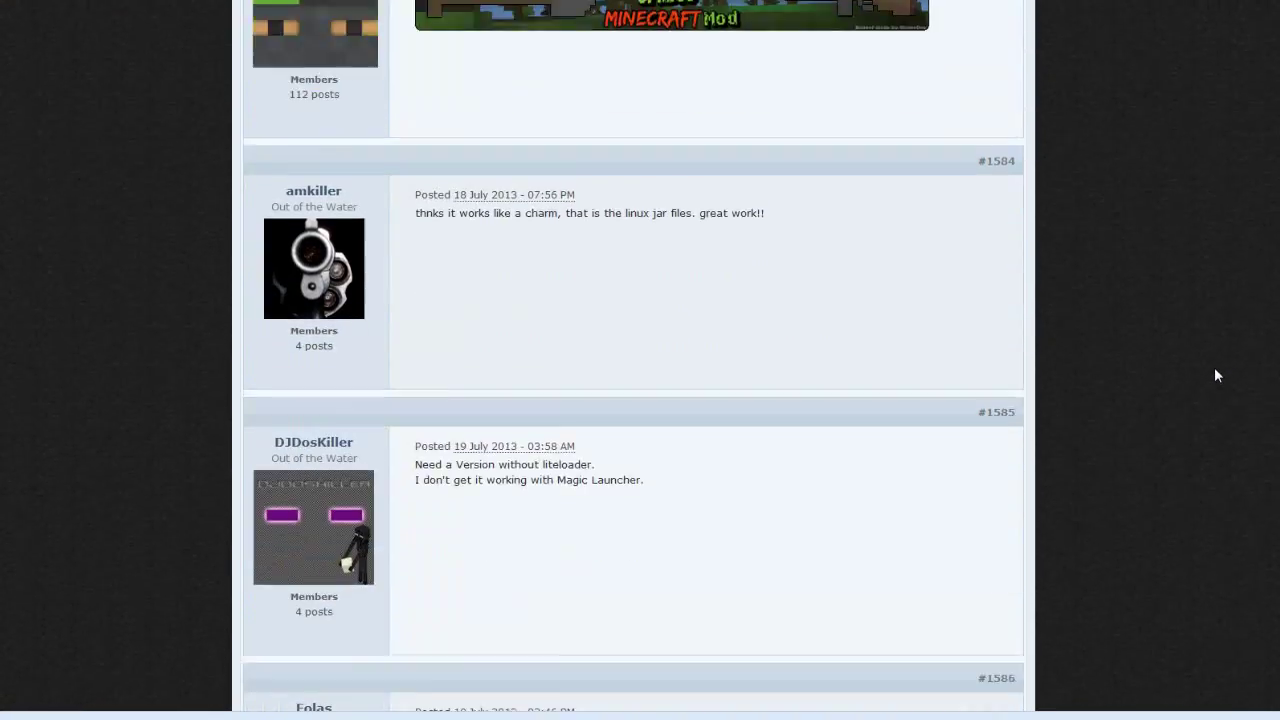
scroll(1210, 372, "down", 10)
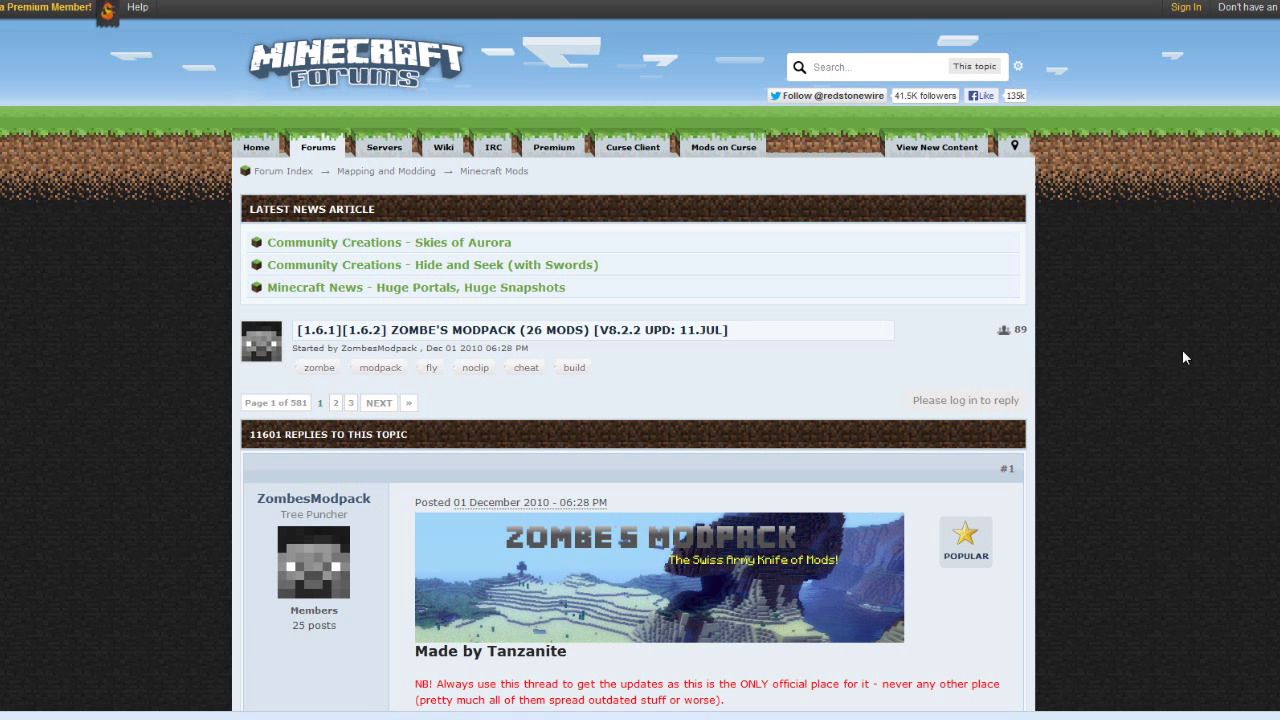
Review the Zombe's Modpack and Single Player Commands forum threads and view the latter's downloads section
scroll(1155, 287, "down", 3)
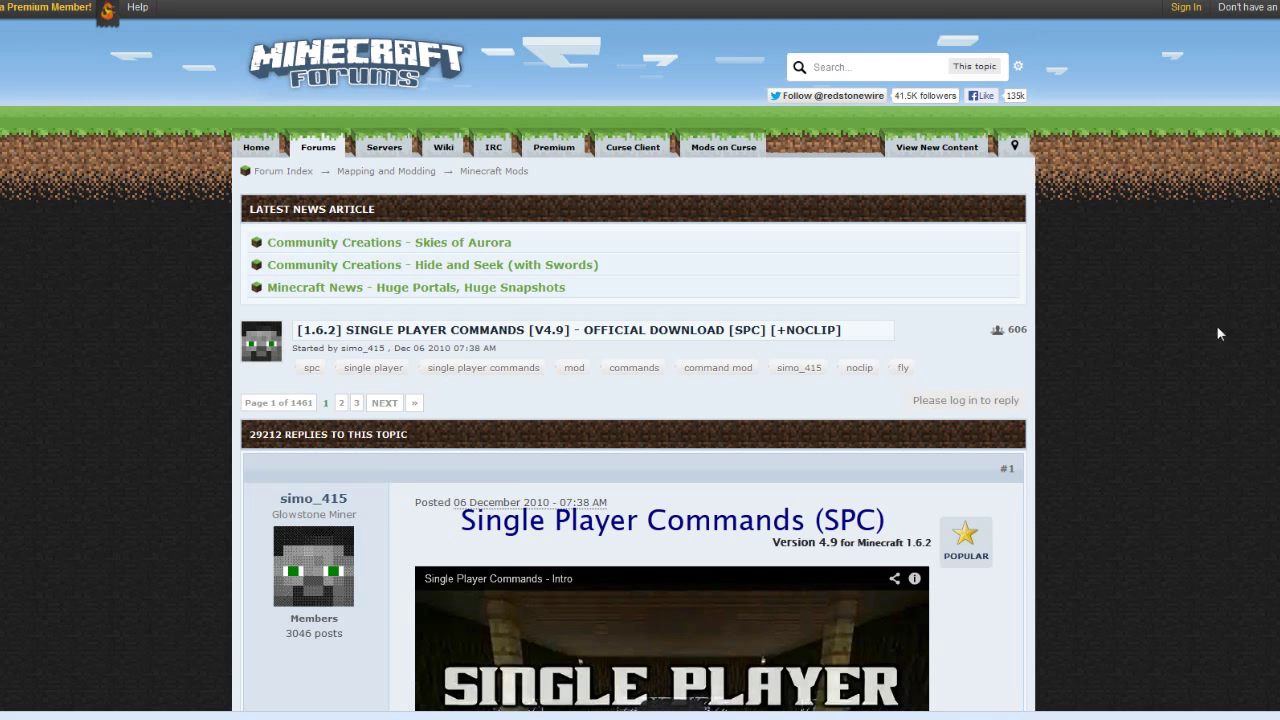
scroll(1200, 325, "down", 6)
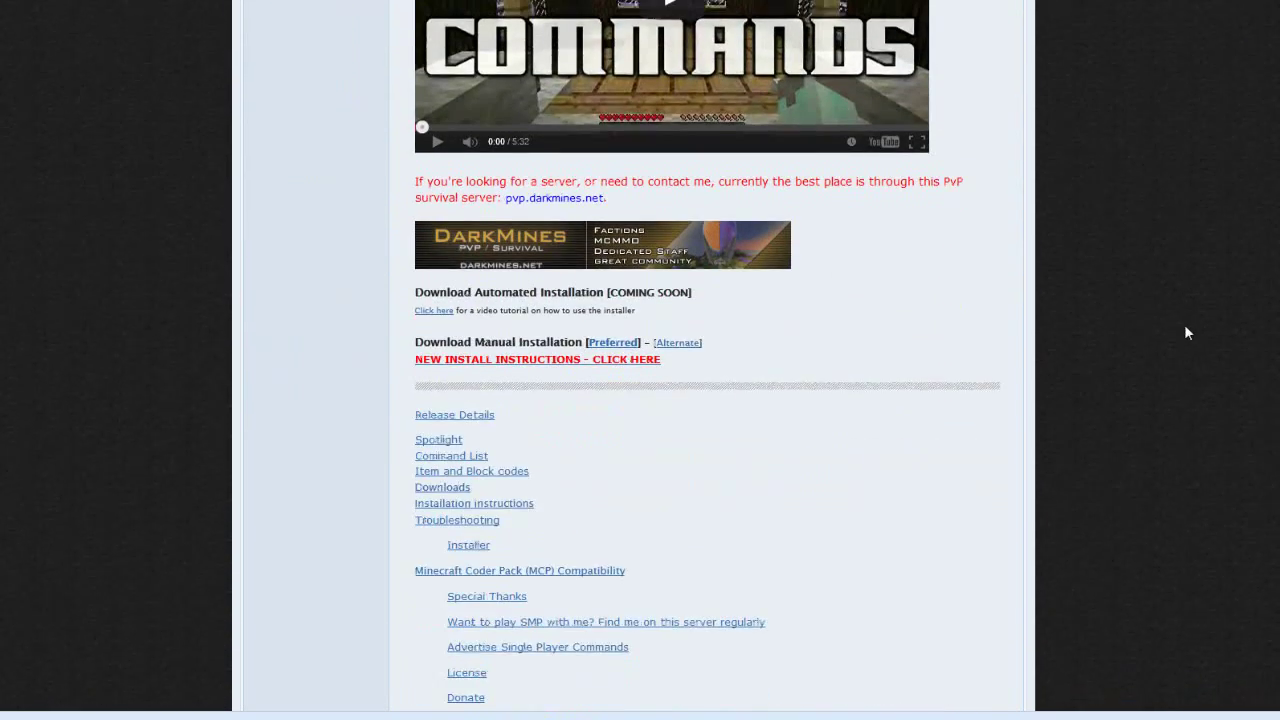
left_click(447, 483)
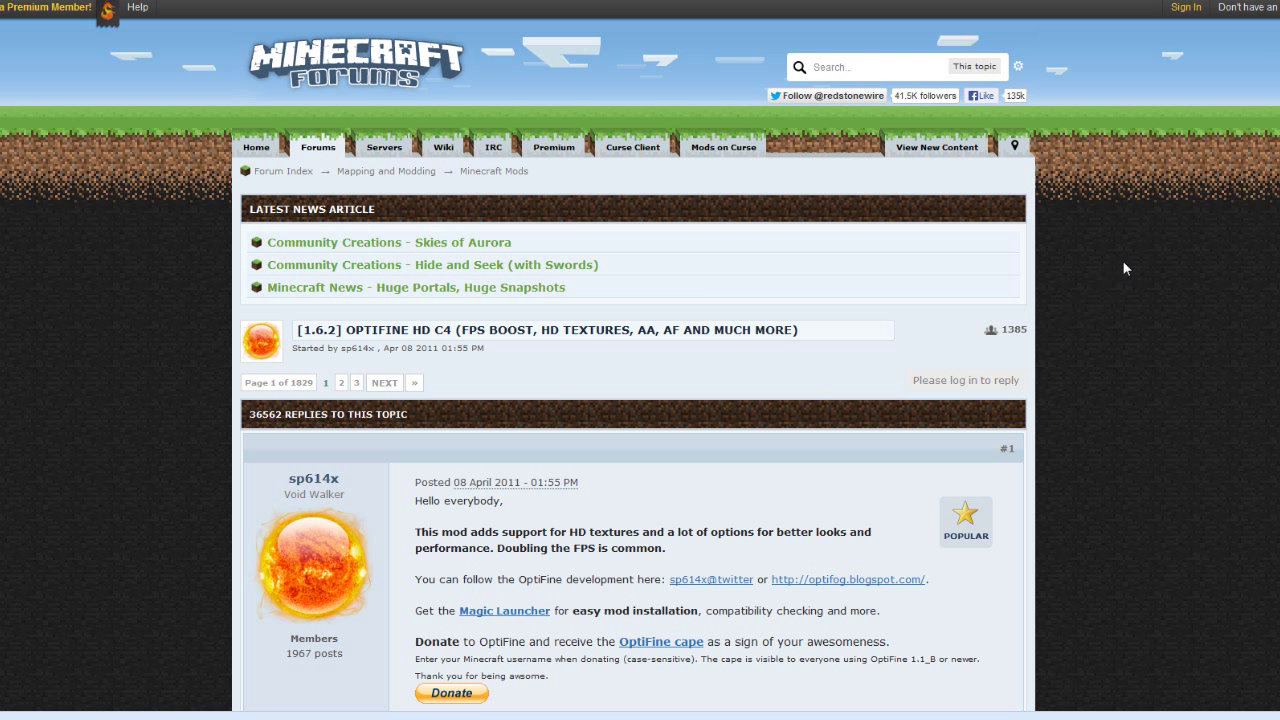
Examine the 1.6.2 download options in the OptiFine HD C4 and TooManyItems forum threads
scroll(1123, 260, "down", 5)
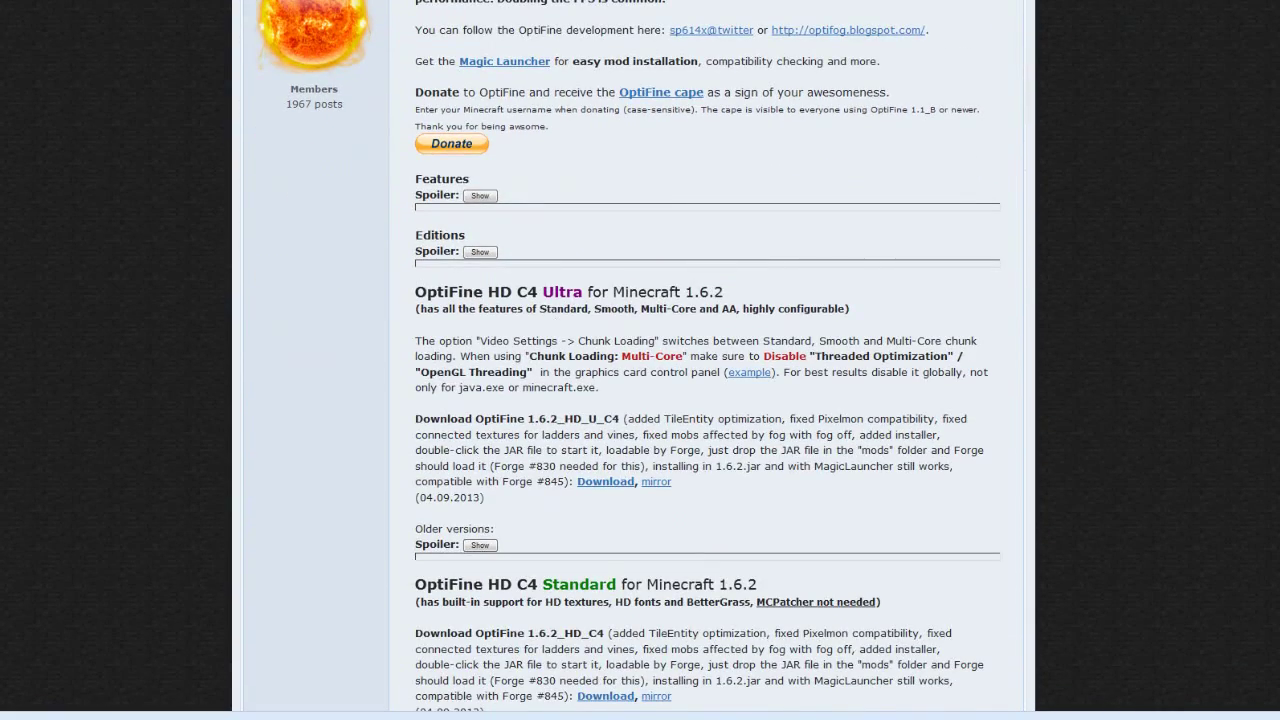
scroll(1239, 279, "down", 3)
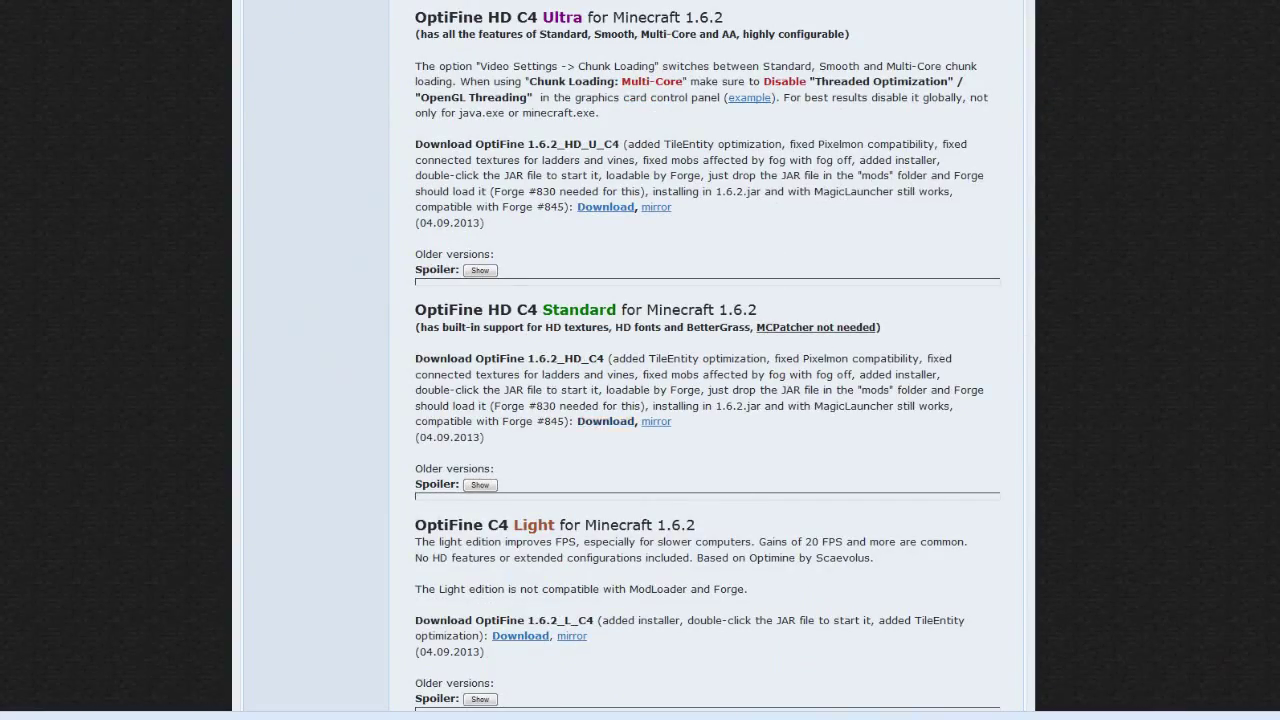
scroll(900, 340, "up", 4)
scroll(1148, 205, "up", 4)
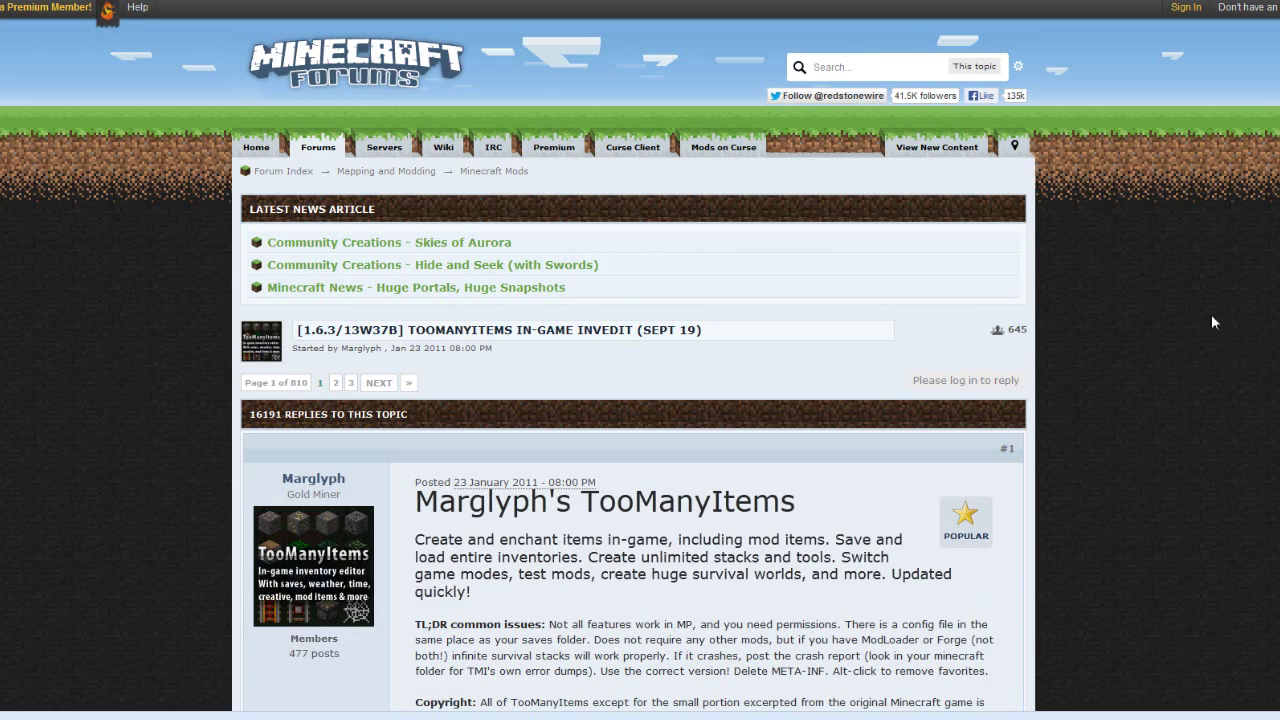
scroll(1161, 315, "down", 5)
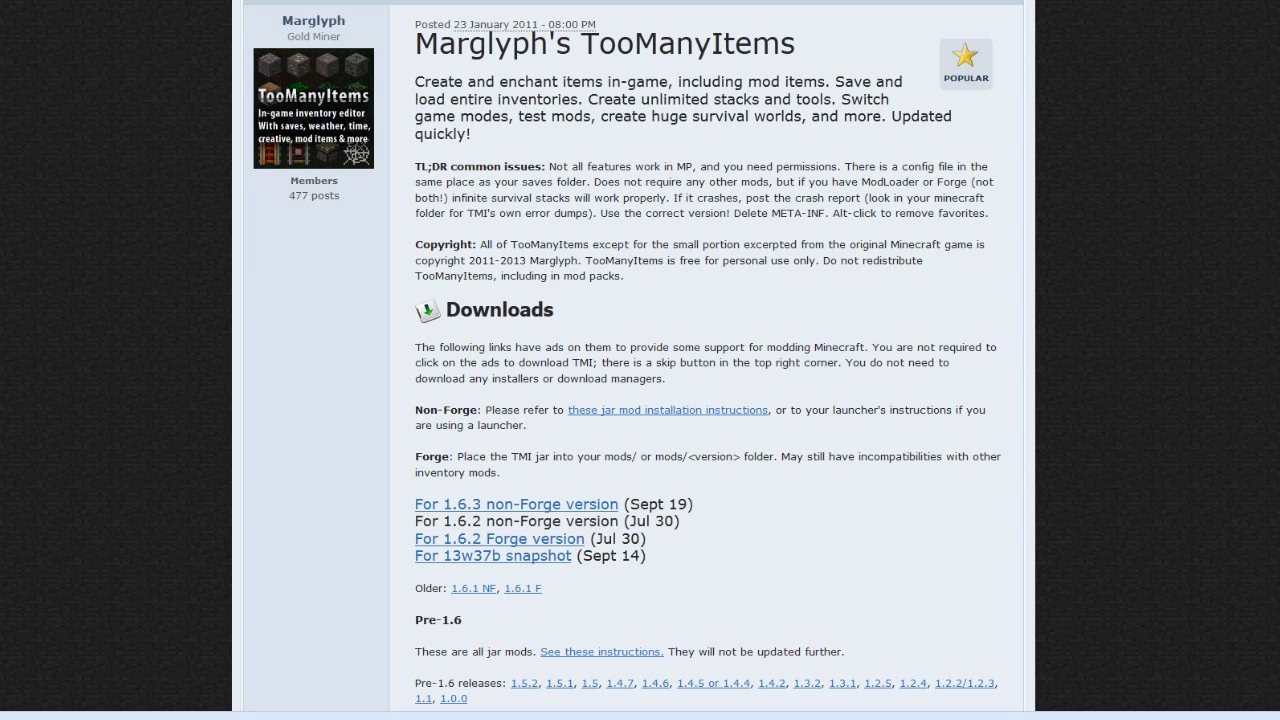
scroll(1226, 369, "up", 5)
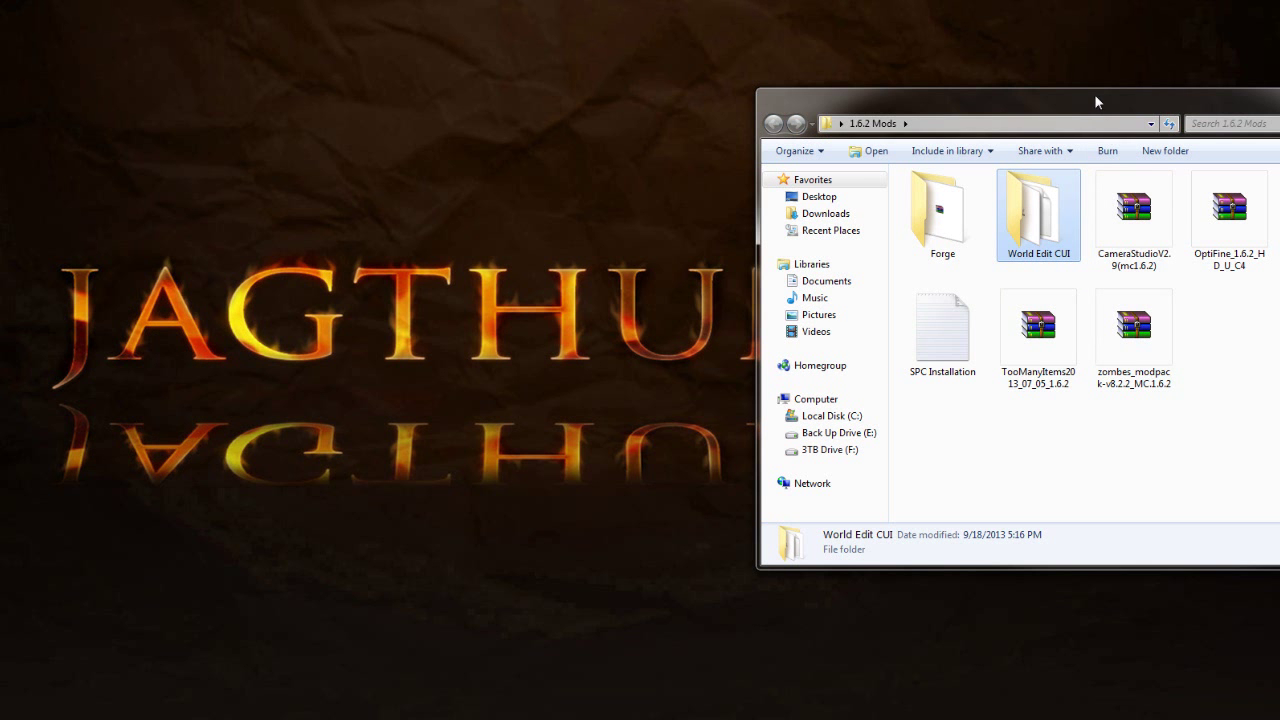
Run liteloader-installer-1.6.2-02 from the World Edit CUI folder and install LiteLoader into the .minecraft directory without chaining it to Forge
left_click_drag(1094, 94, 1026, 104)
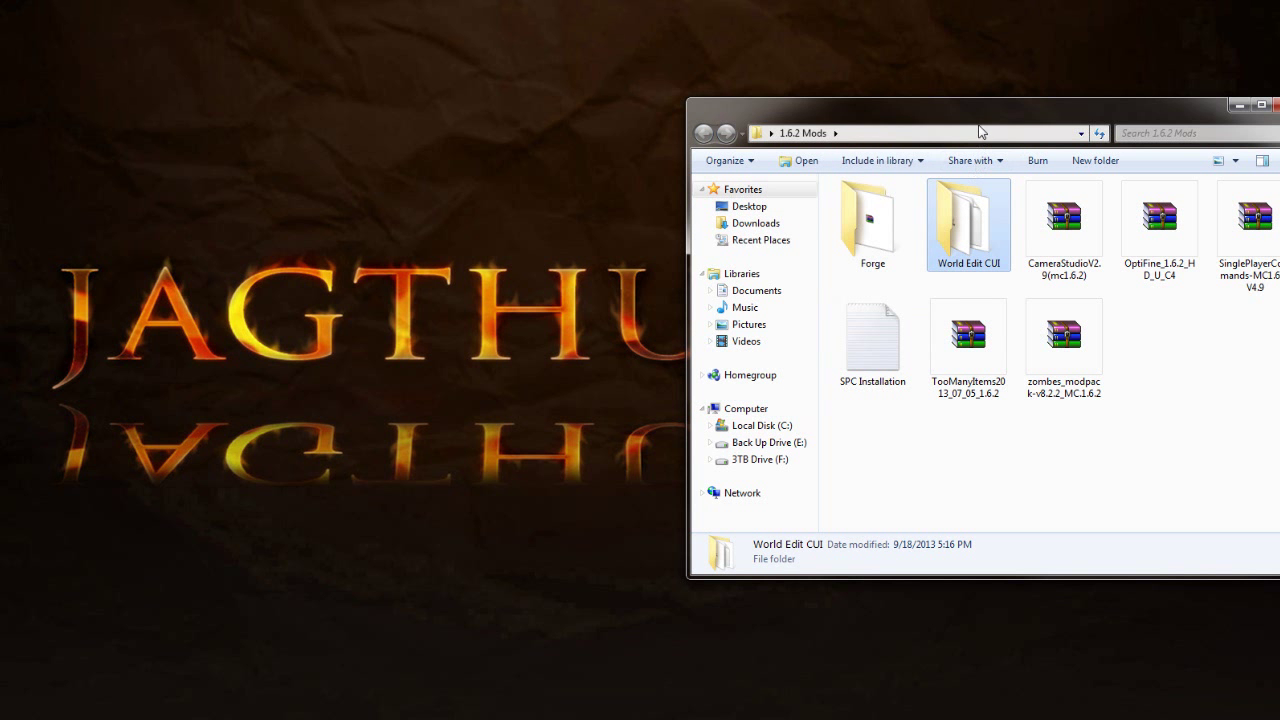
mouse_move(989, 114)
left_mouse_down()
mouse_move(1014, 103)
mouse_move(1003, 112)
left_mouse_up()
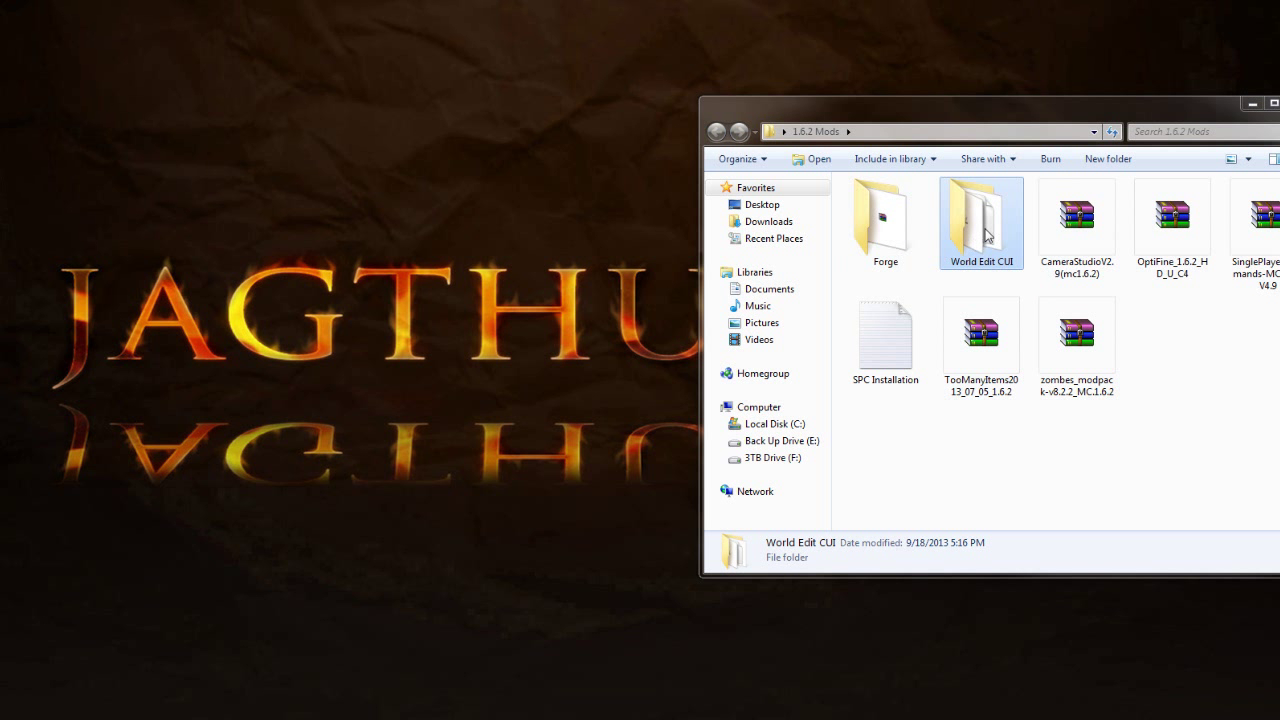
double_click(988, 244)
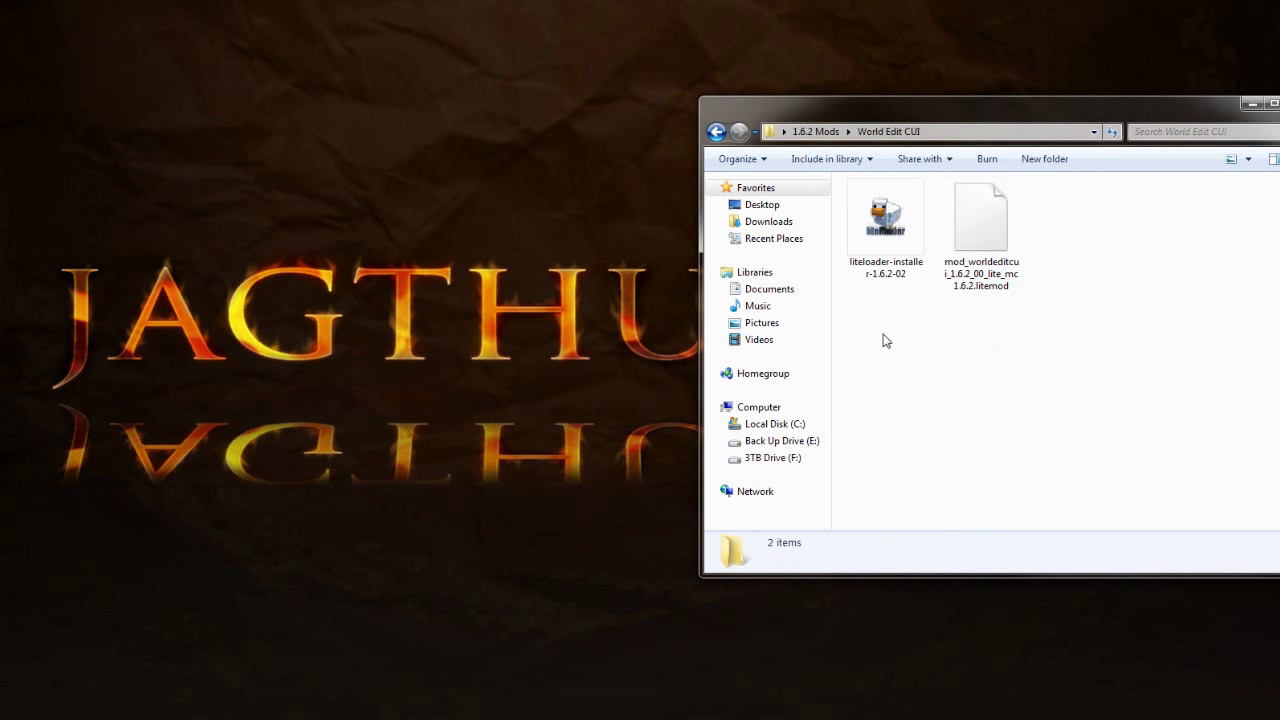
double_click(884, 218)
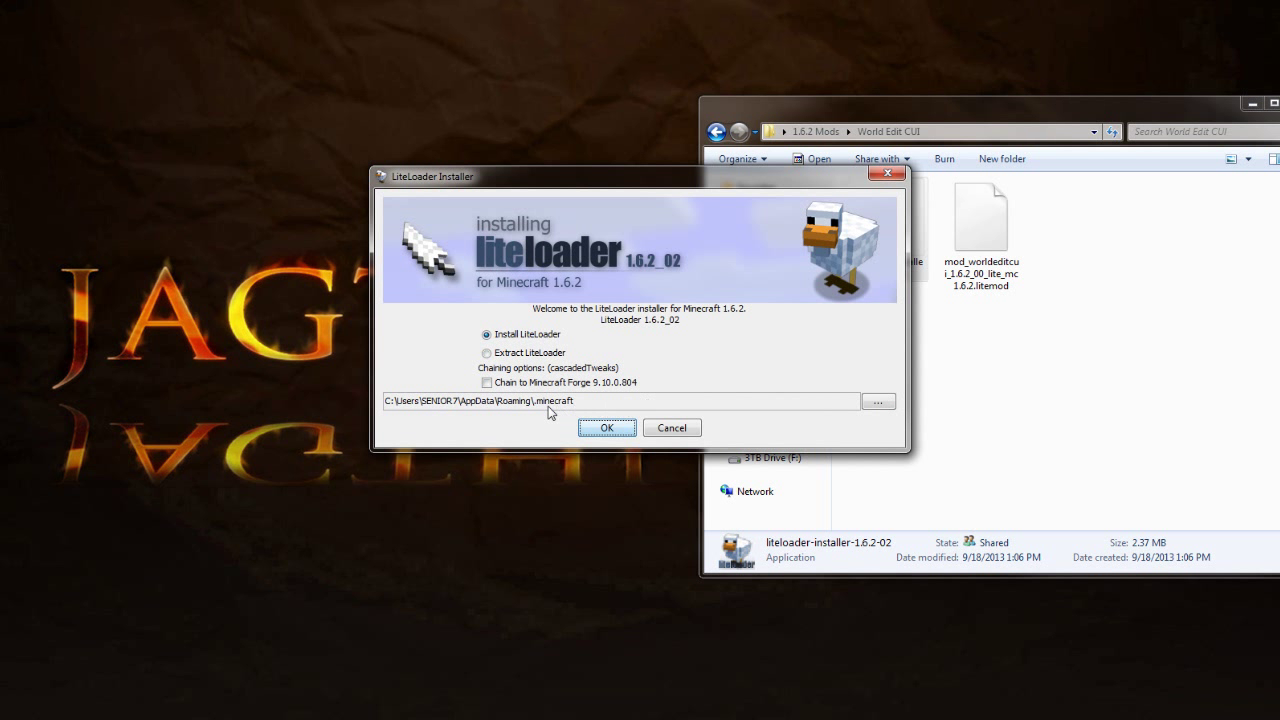
left_click(603, 431)
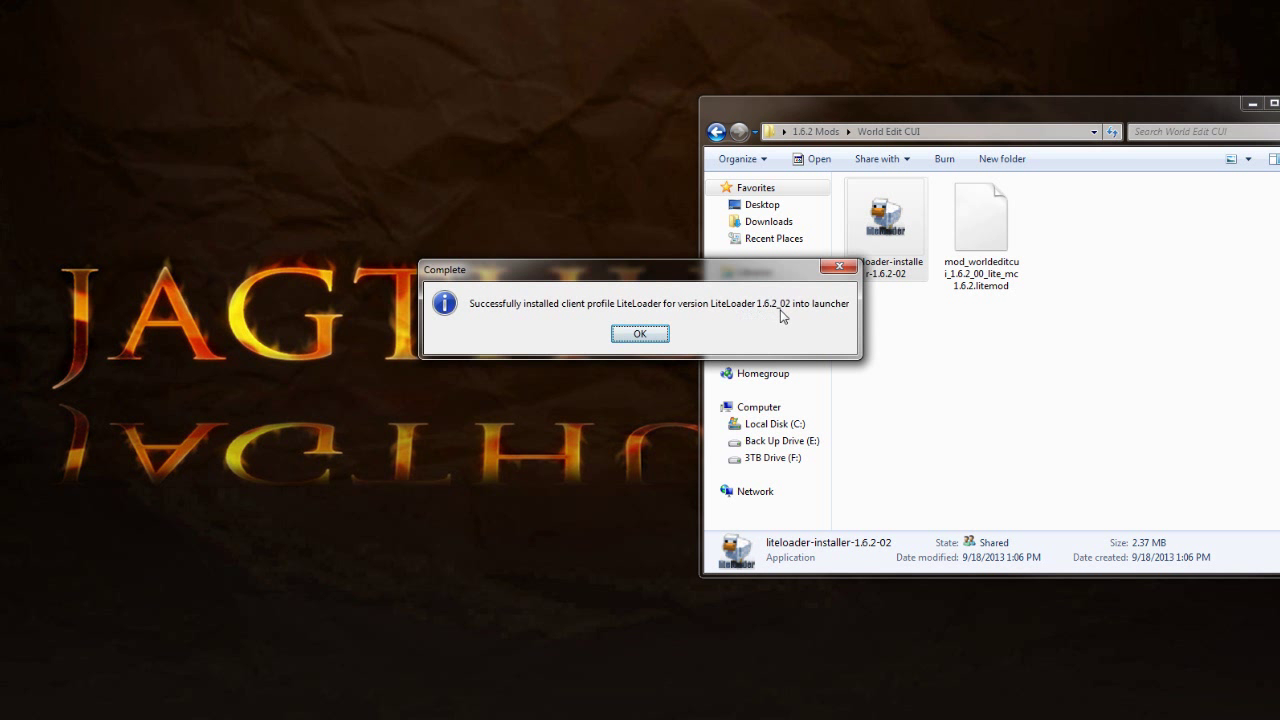
left_click(645, 333)
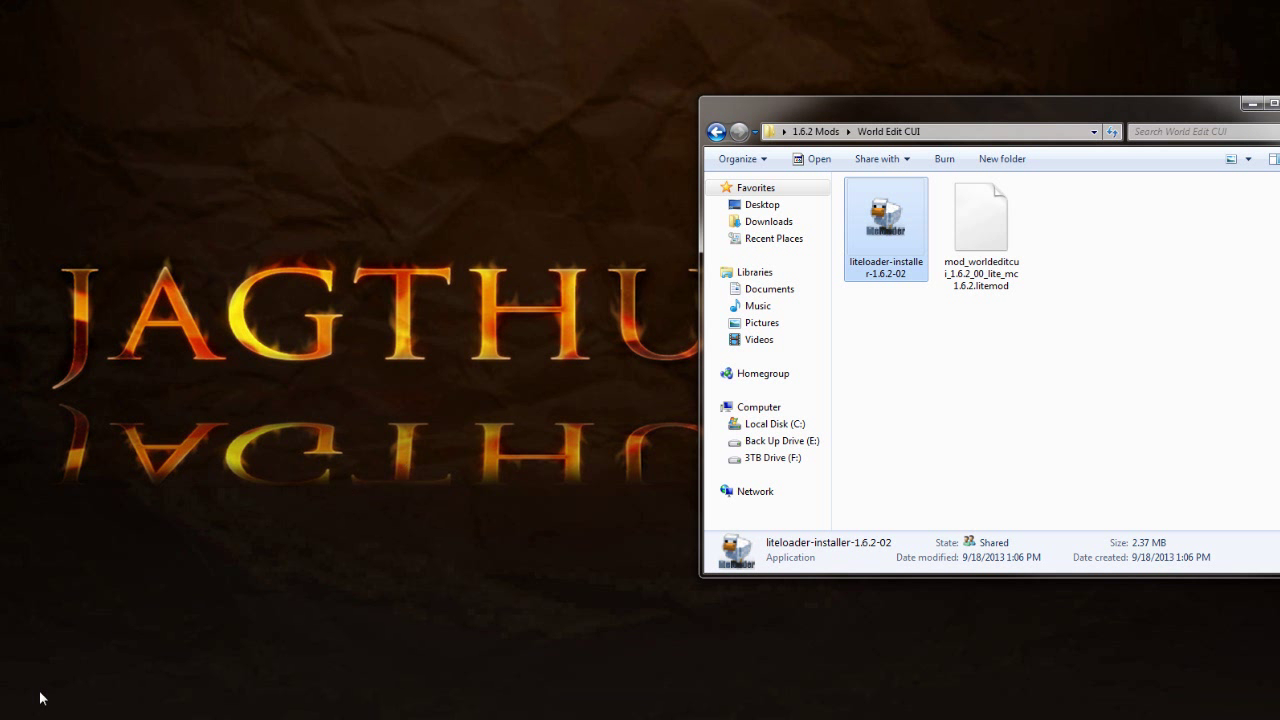
Open the Roaming folder through Run with %appdata% and go to .minecraft\versions\LiteLoader1.6.2, keeping it beside the mods window
left_click(42, 699)
left_click(97, 664)
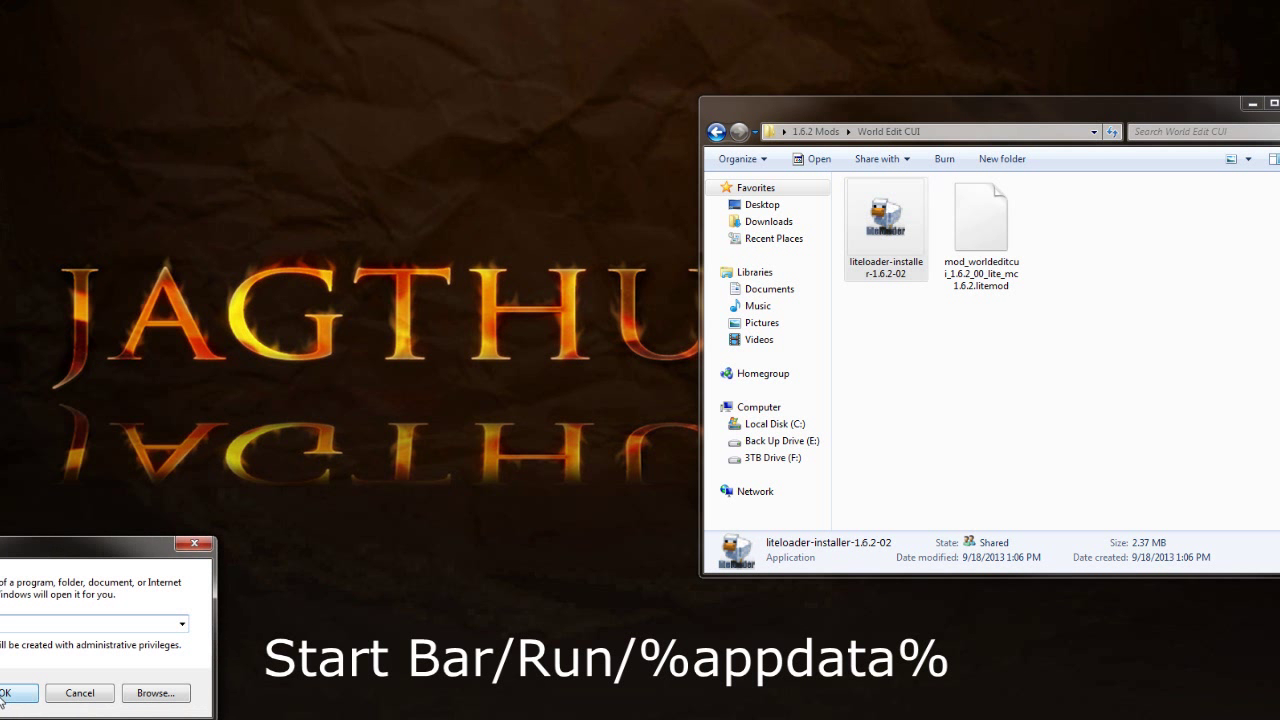
left_click(28, 692)
left_click_drag(911, 108, 271, 120)
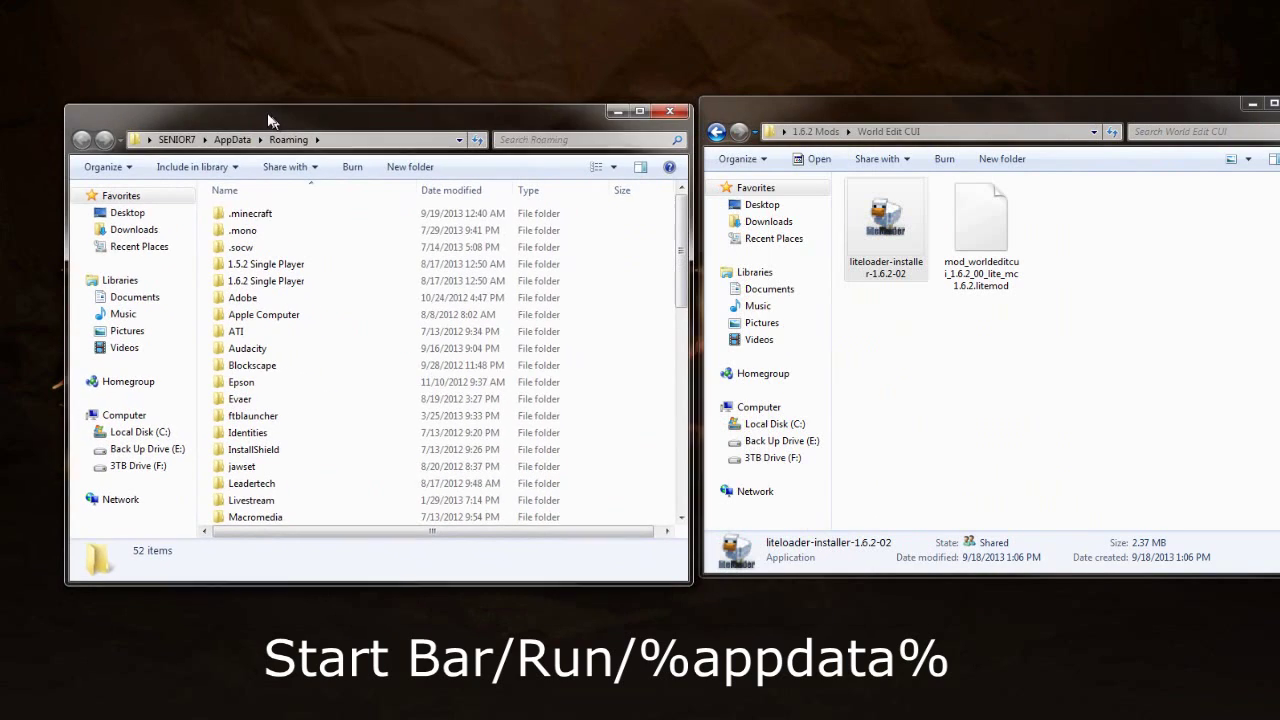
double_click(248, 211)
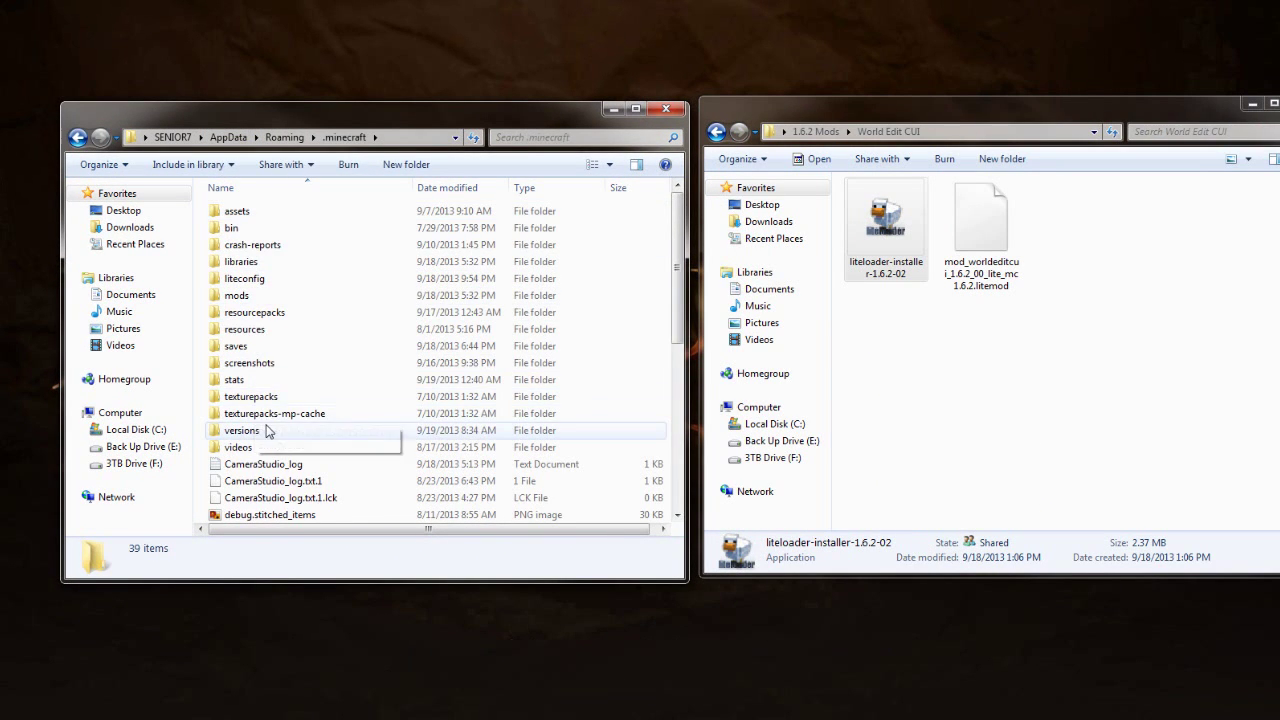
double_click(242, 430)
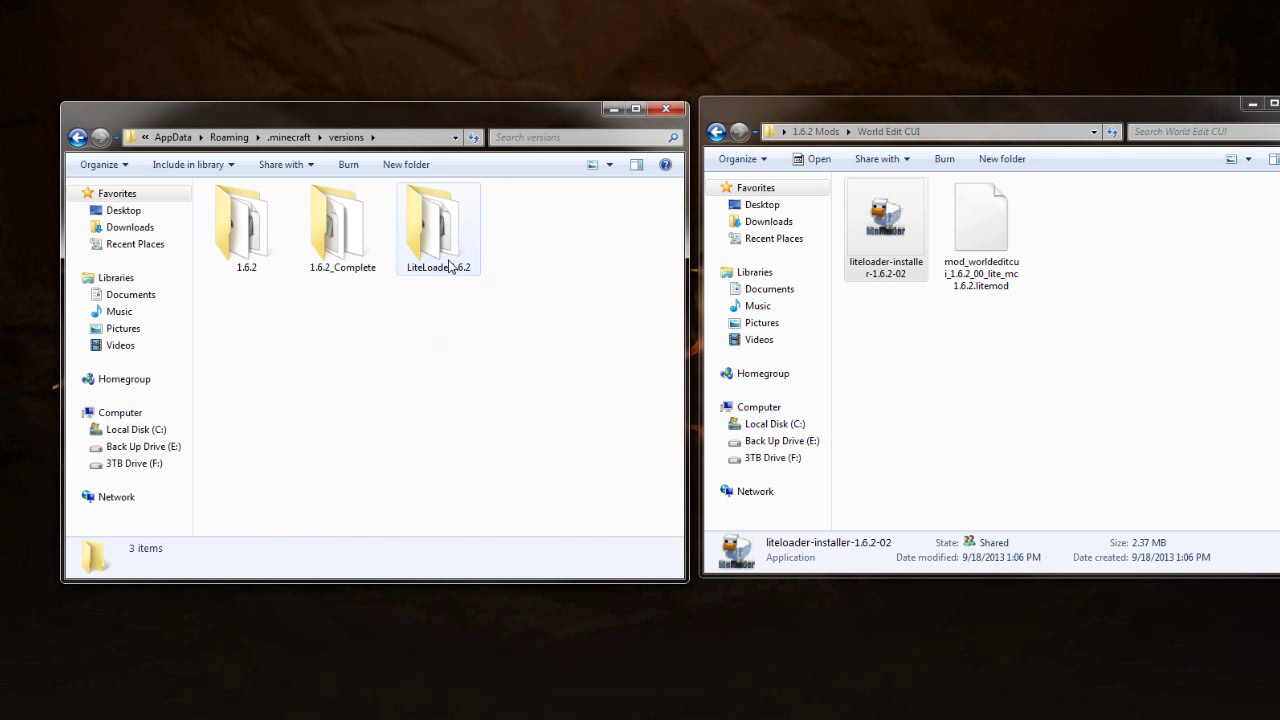
double_click(451, 266)
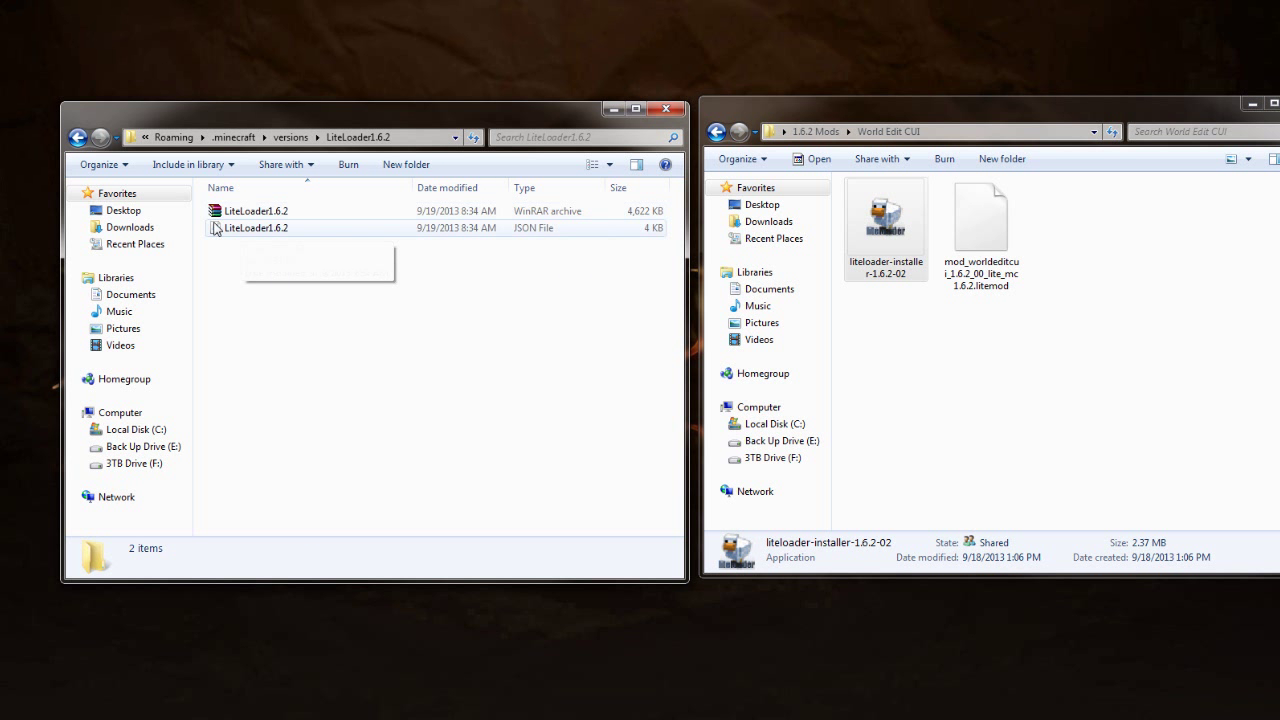
Look over the folders inside .minecraft, including mods and bin, and return to versions\LiteLoader1.6.2
left_click(77, 138)
left_click(77, 138)
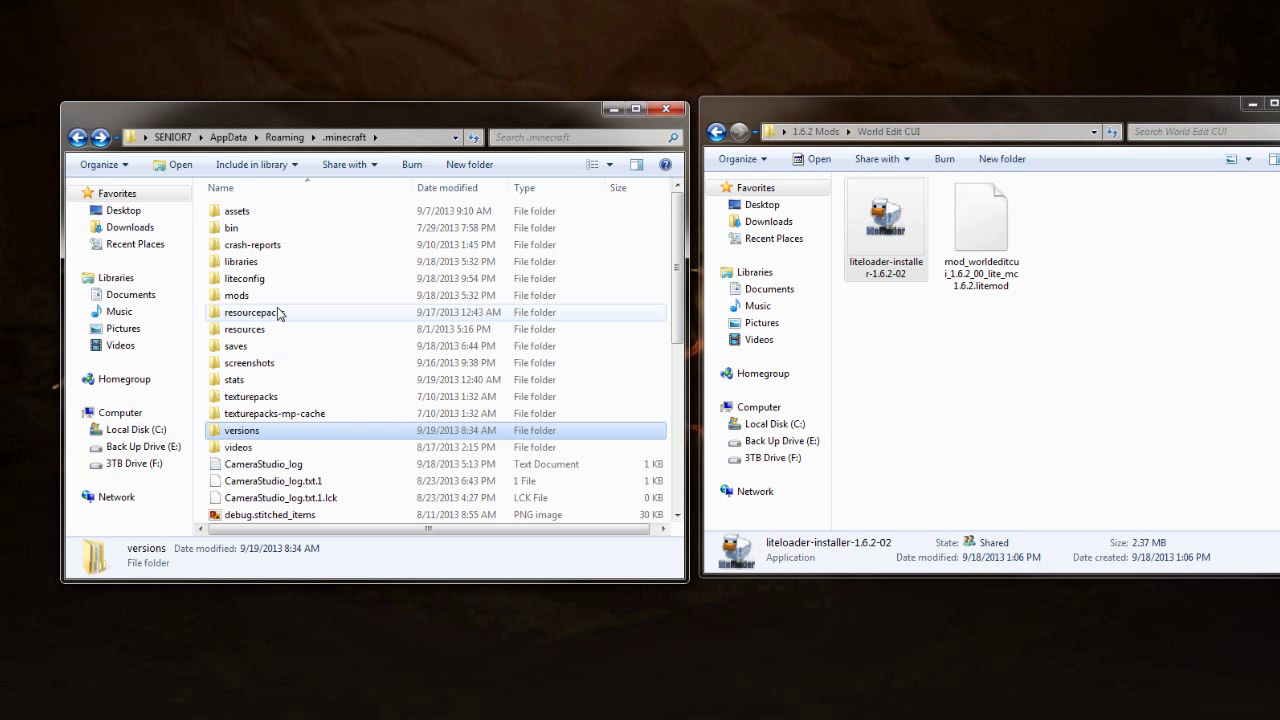
mouse_move(247, 301)
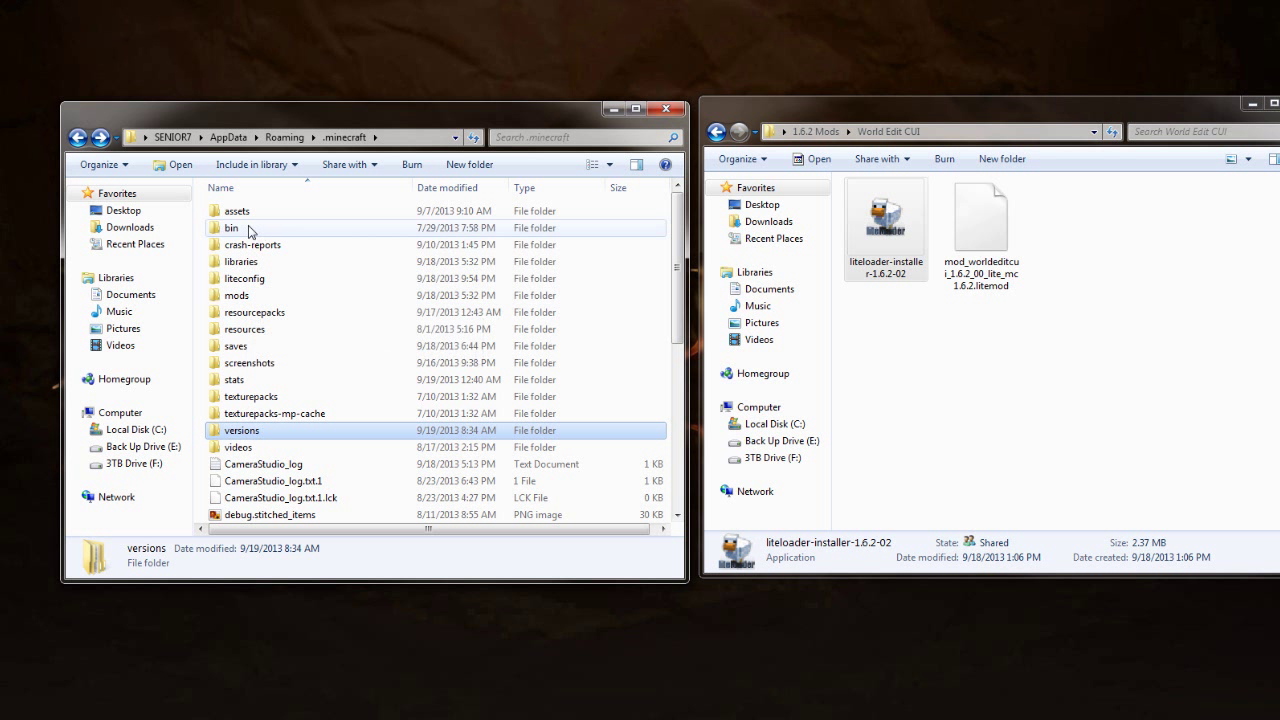
mouse_move(248, 233)
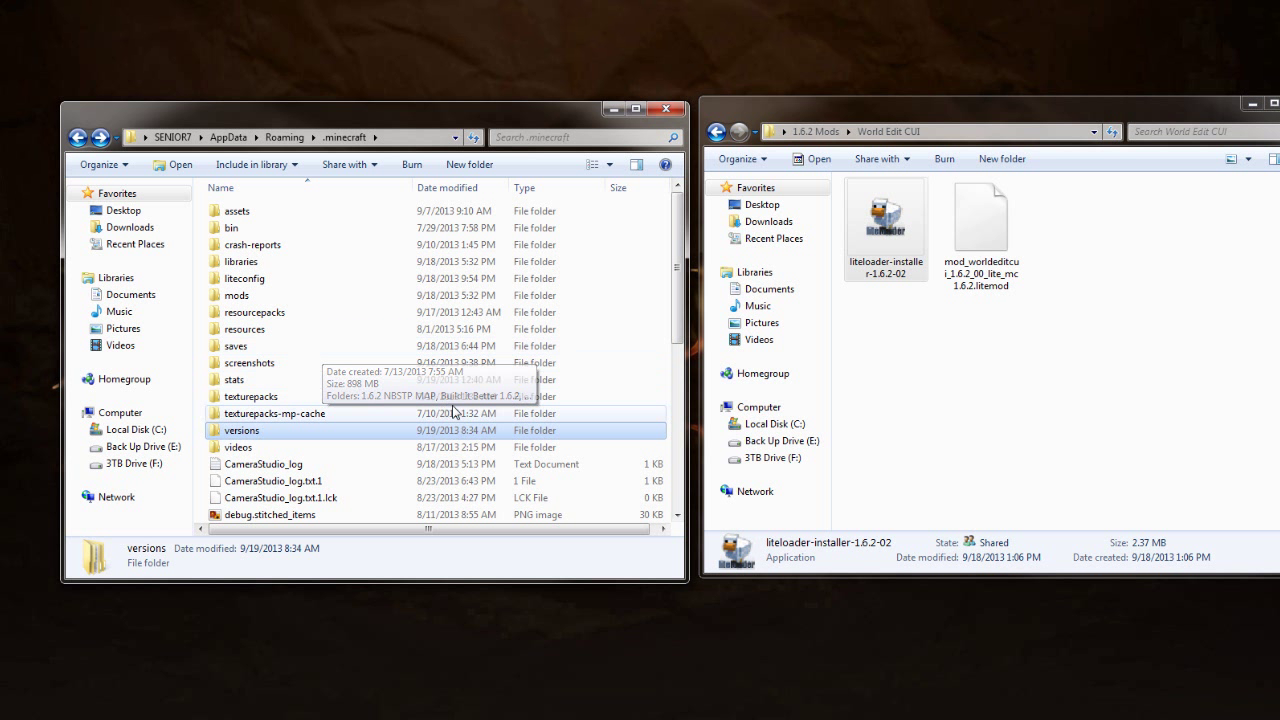
double_click(270, 430)
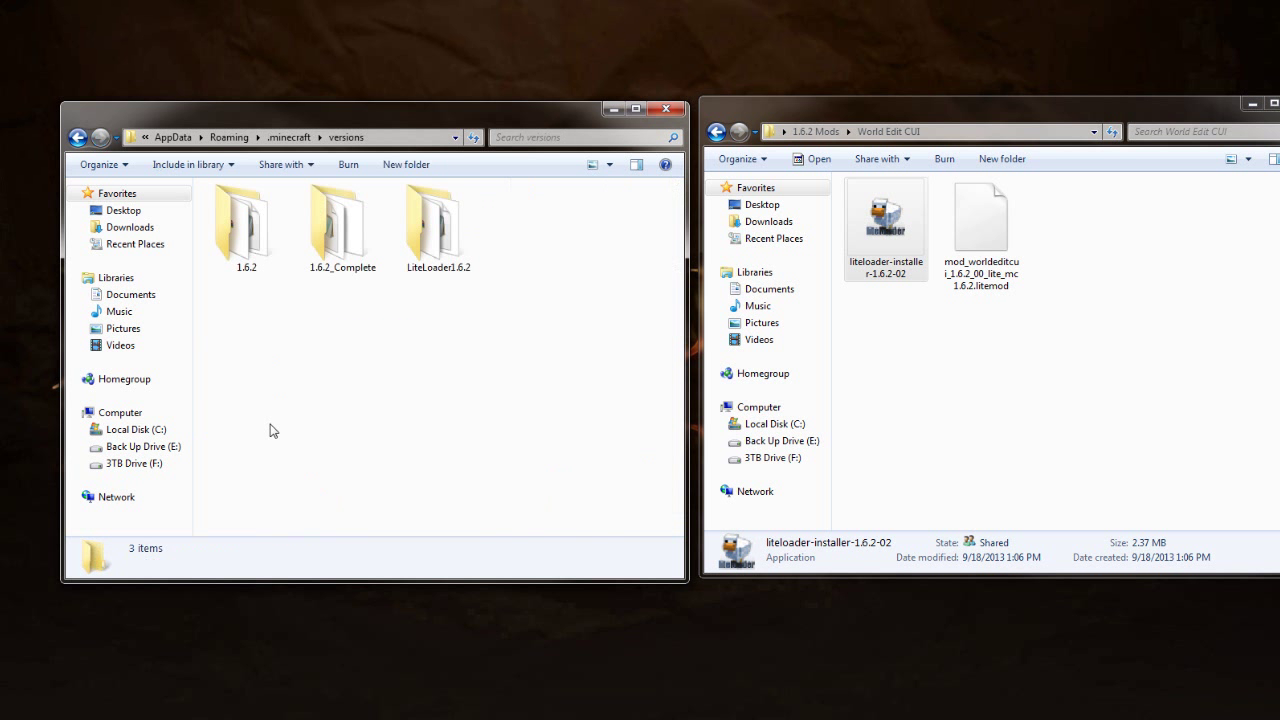
double_click(418, 238)
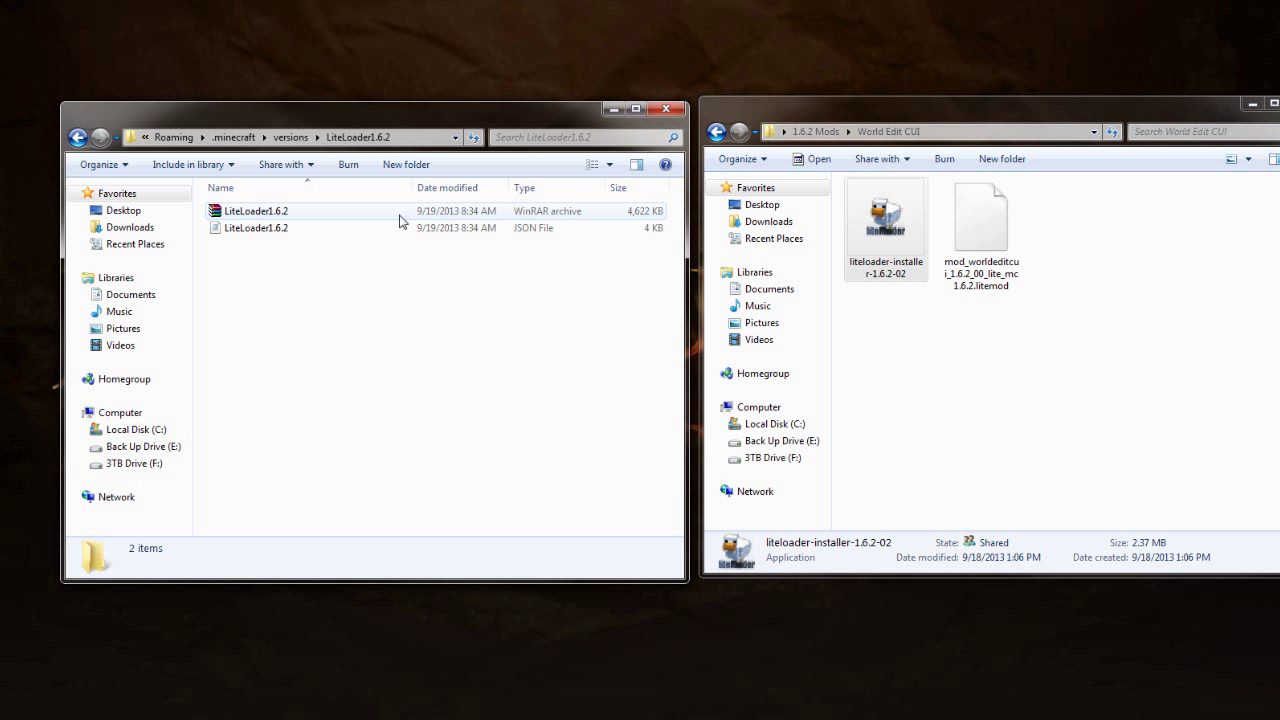
Open the LiteLoader1.6.2 jar in WinRAR, dismiss the compatibility assistant, and place the archive beside the World Edit CUI folder
left_click(255, 217)
double_click(255, 217)
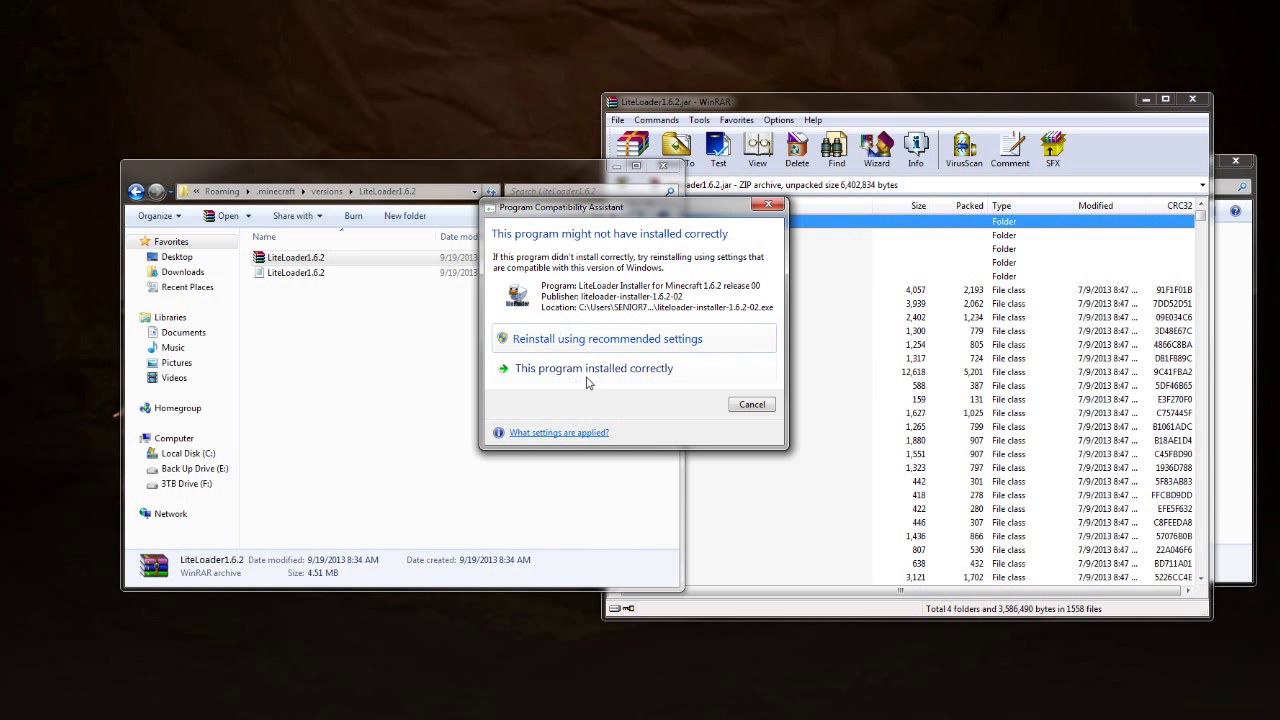
left_click(768, 205)
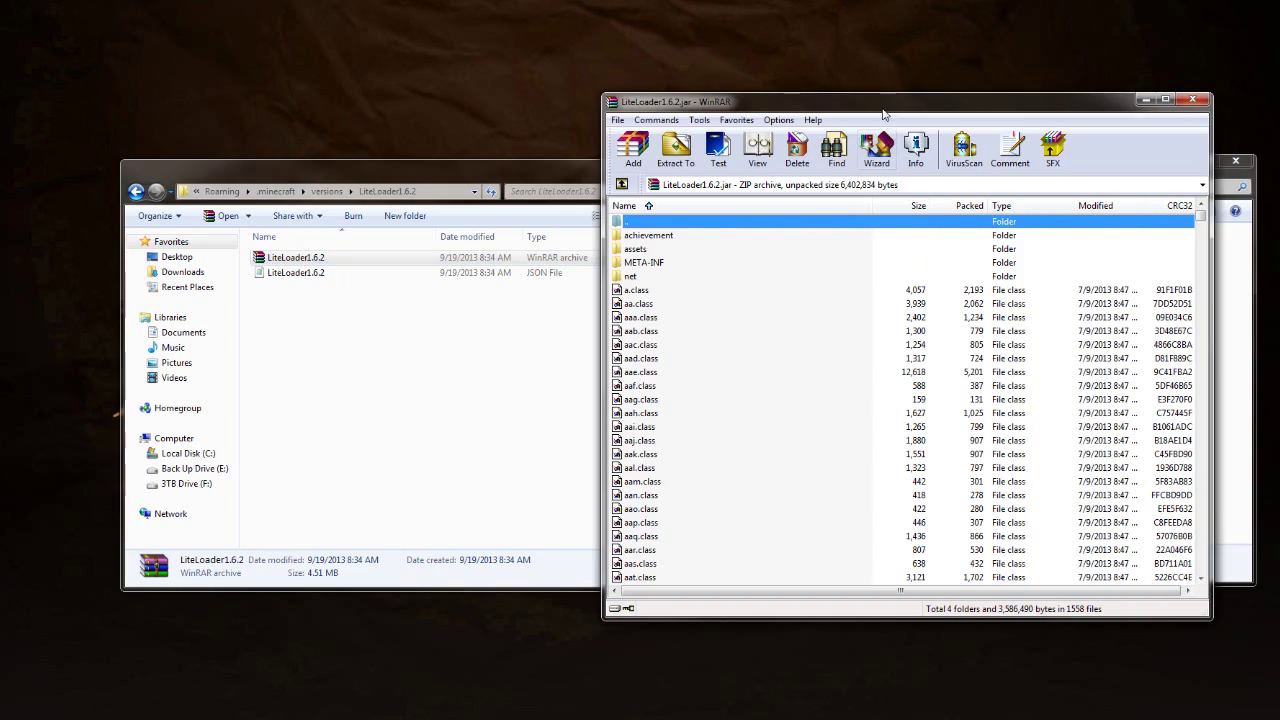
left_click_drag(884, 106, 346, 120)
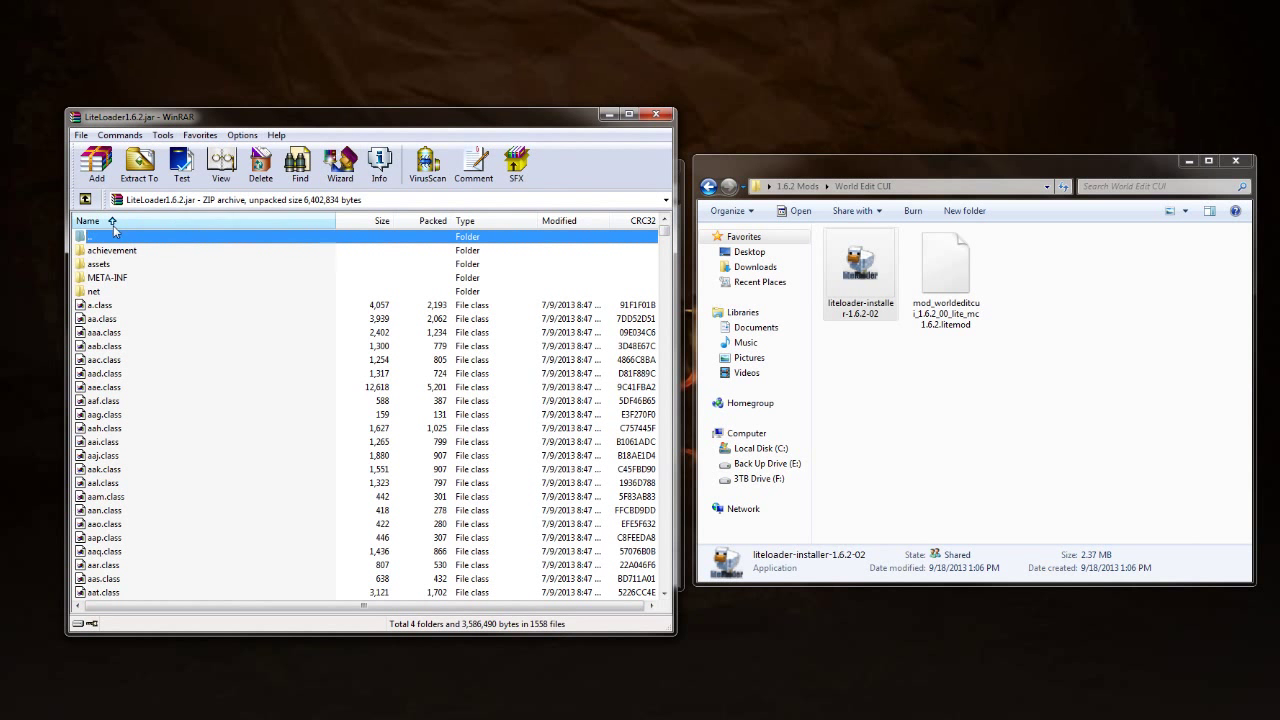
Delete the META-INF folder from LiteLoader1.6.2.jar
left_click(108, 282)
left_click(260, 165)
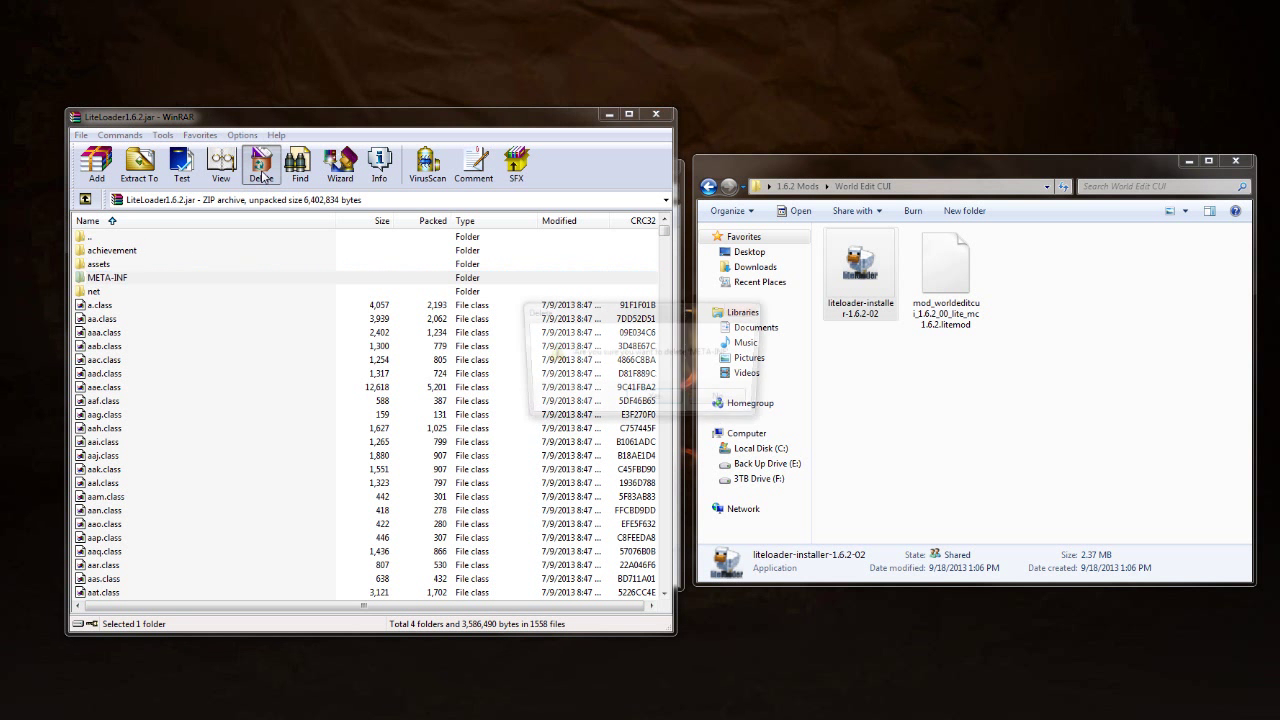
left_click(656, 400)
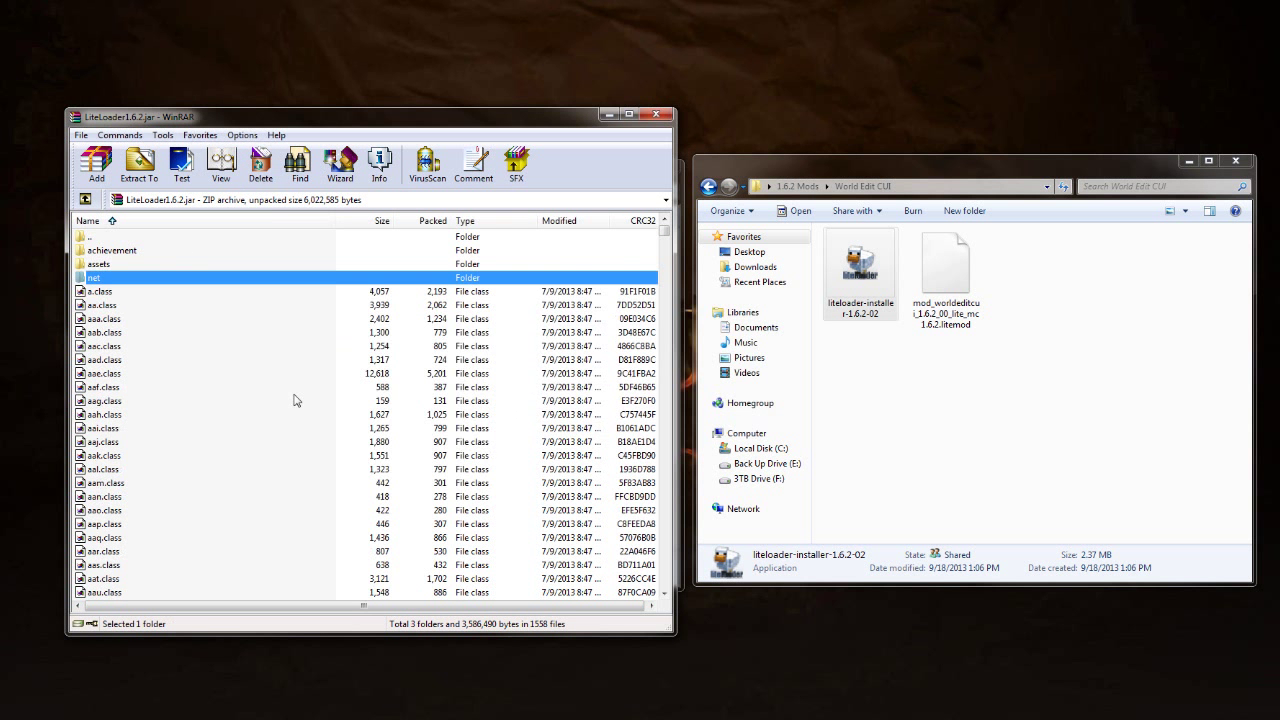
Bring up the 1.6.2 Mods folder and open the zombes_modpack-v8.2.2_MC.1.6.2 archive beside LiteLoader1.6.2.jar
left_click_drag(414, 120, 373, 123)
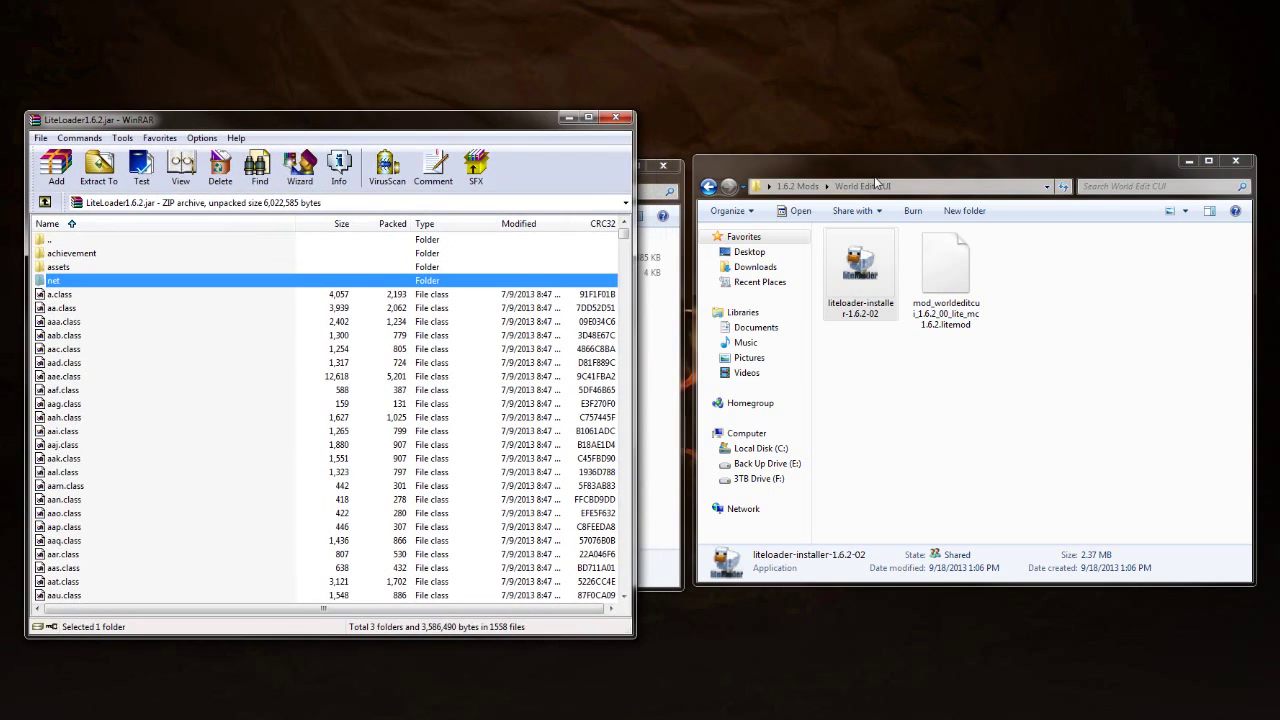
key("alt+Tab")
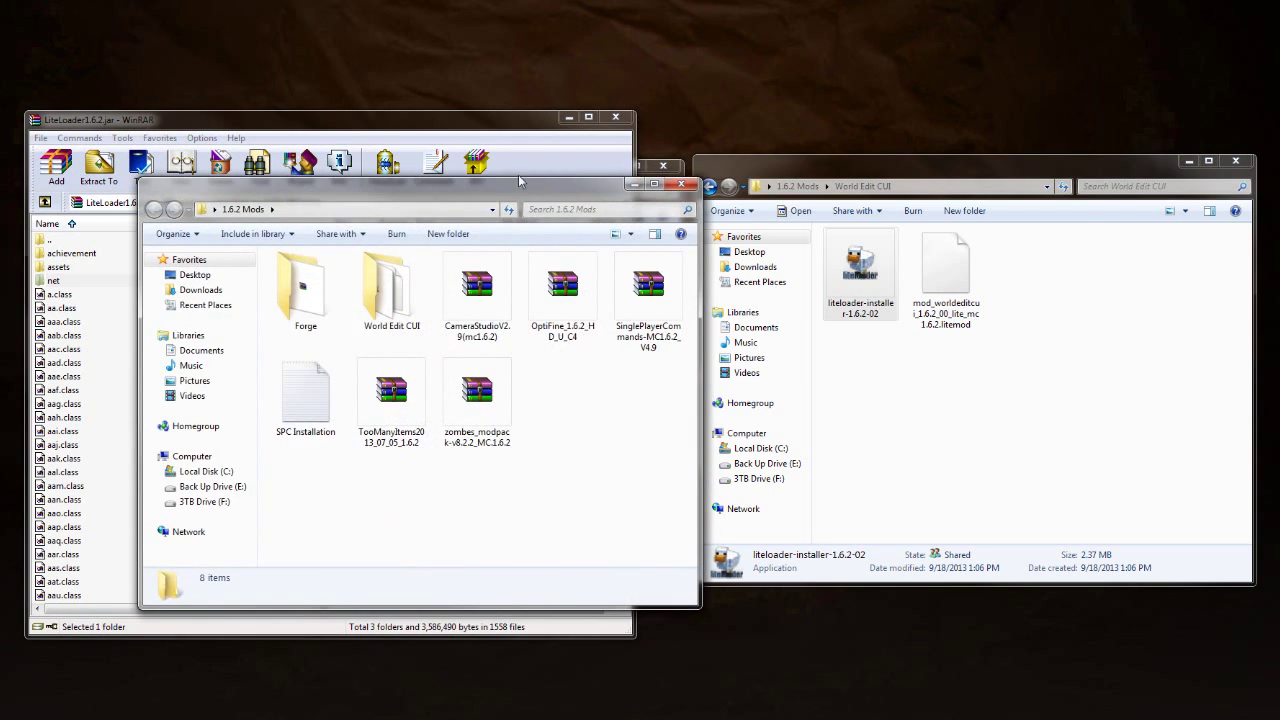
left_click_drag(470, 195, 1015, 155)
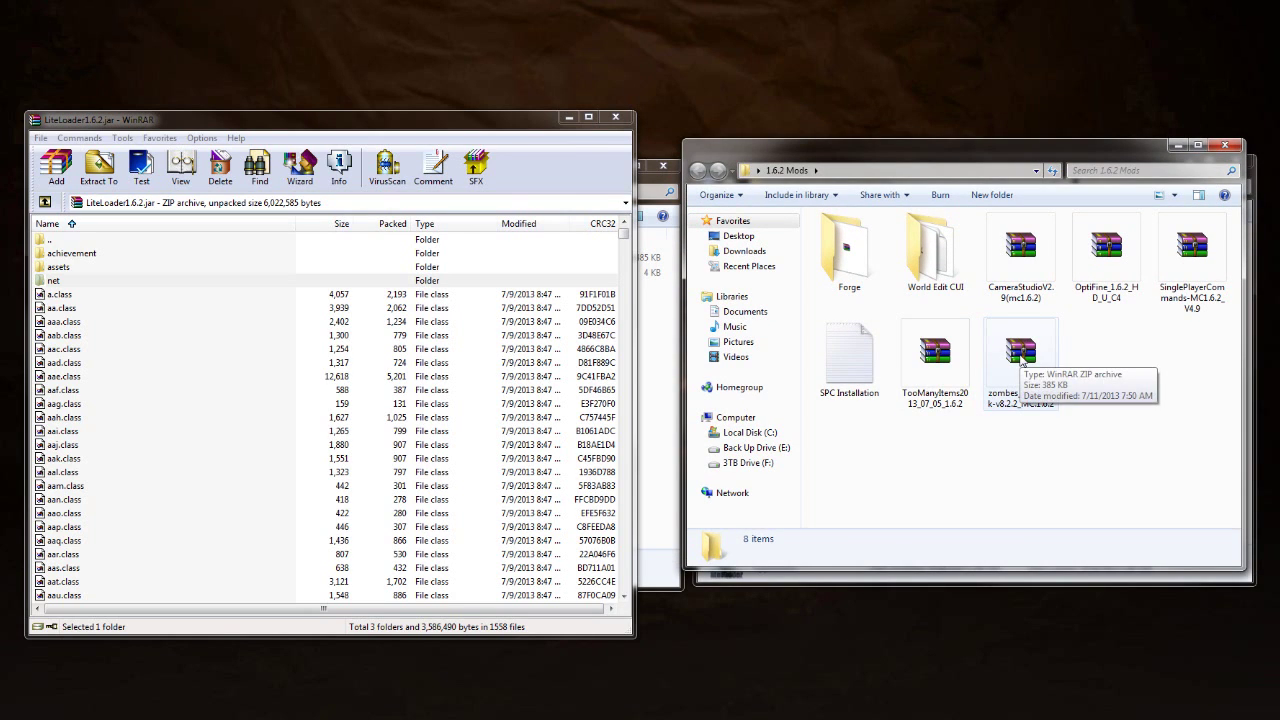
double_click(1020, 362)
left_click_drag(370, 45, 1018, 128)
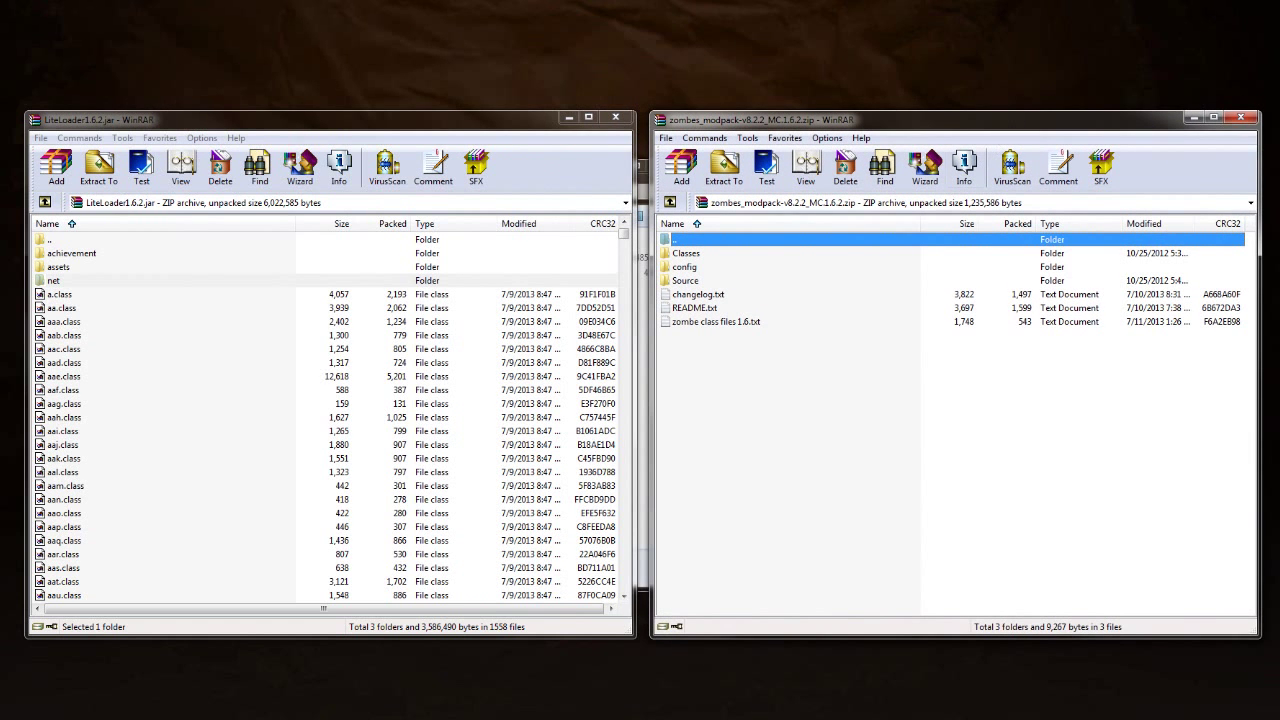
Add all files from the Classes folder of the Zombe modpack to LiteLoader1.6.2.jar and close the modpack archive
double_click(686, 253)
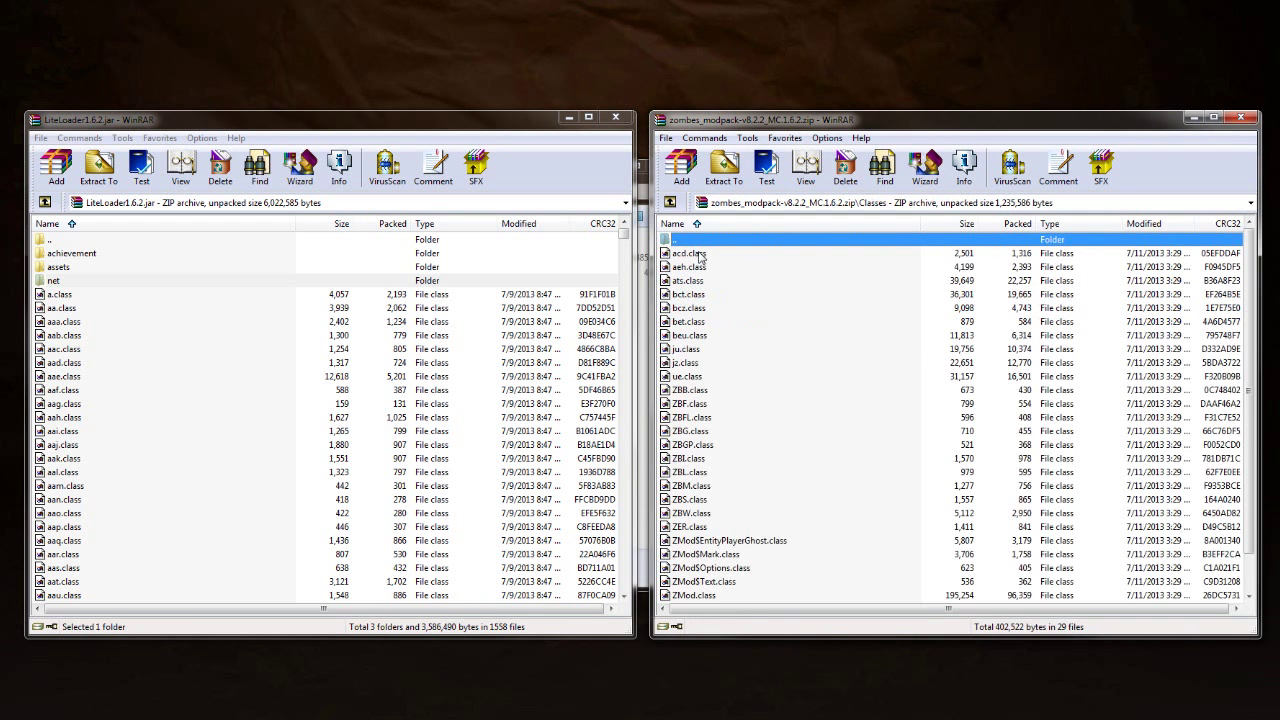
left_click(710, 267)
key("ctrl+a")
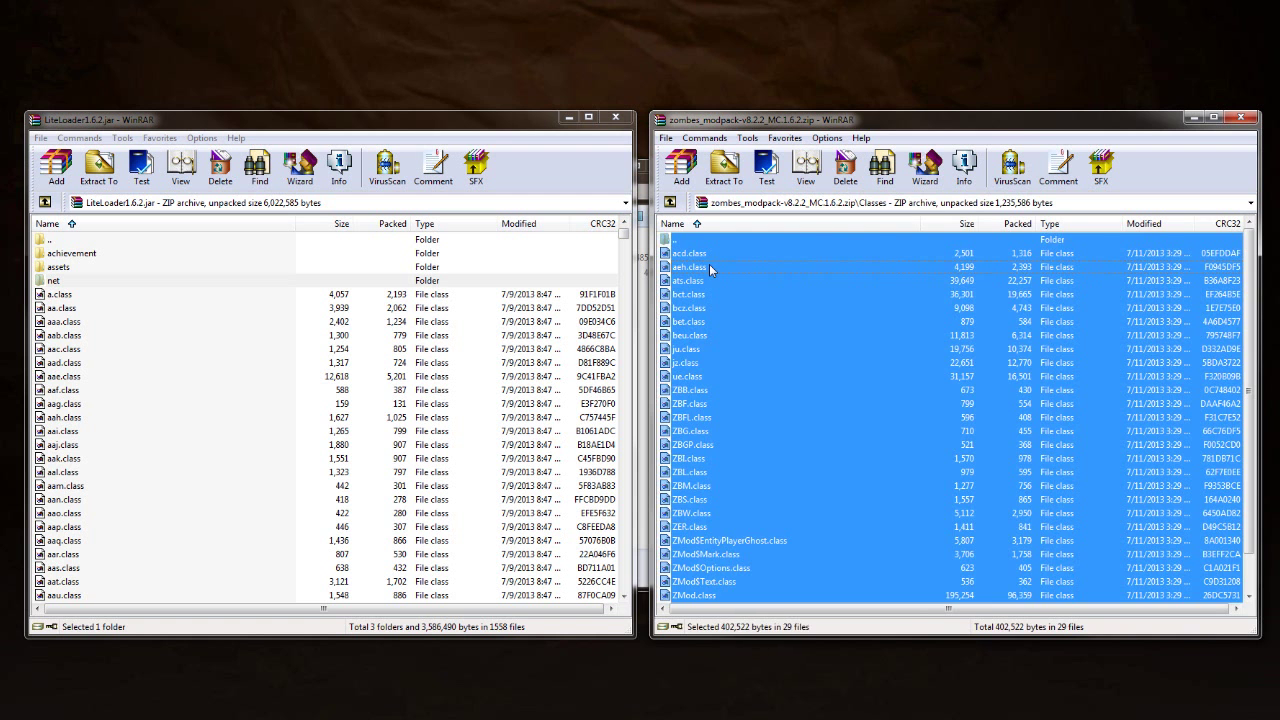
left_click_drag(785, 366, 229, 451)
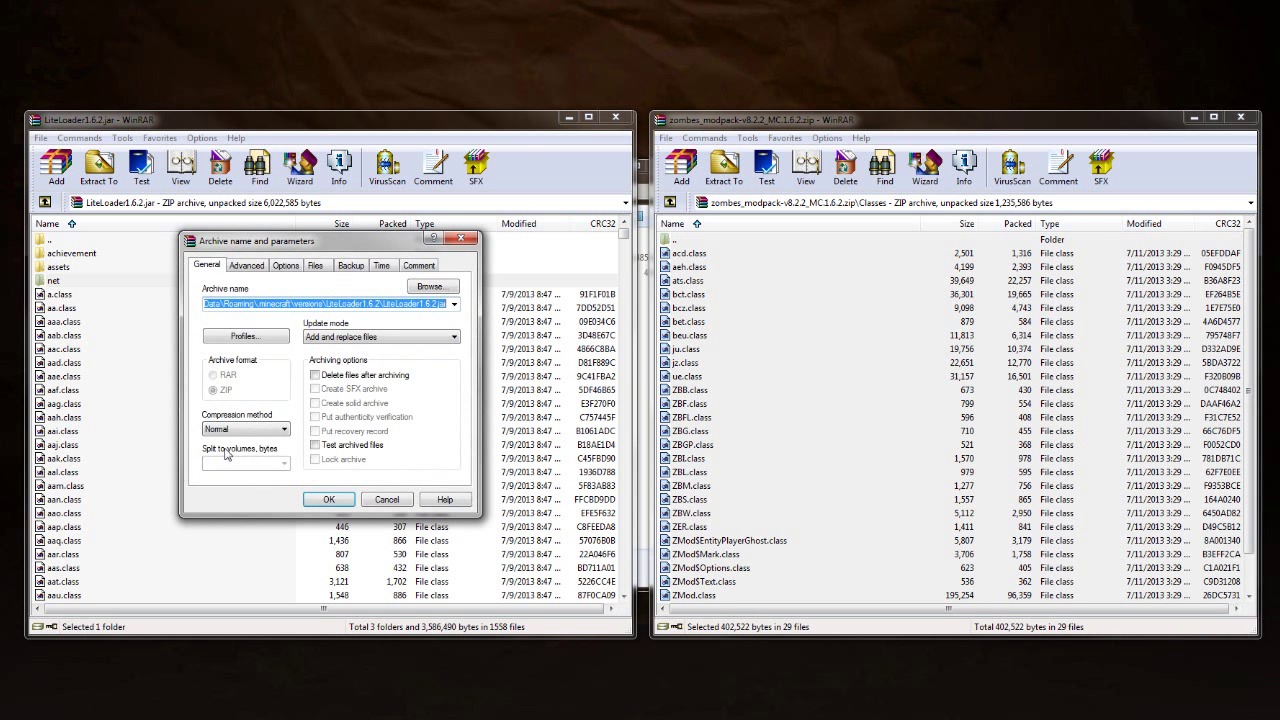
left_click(313, 503)
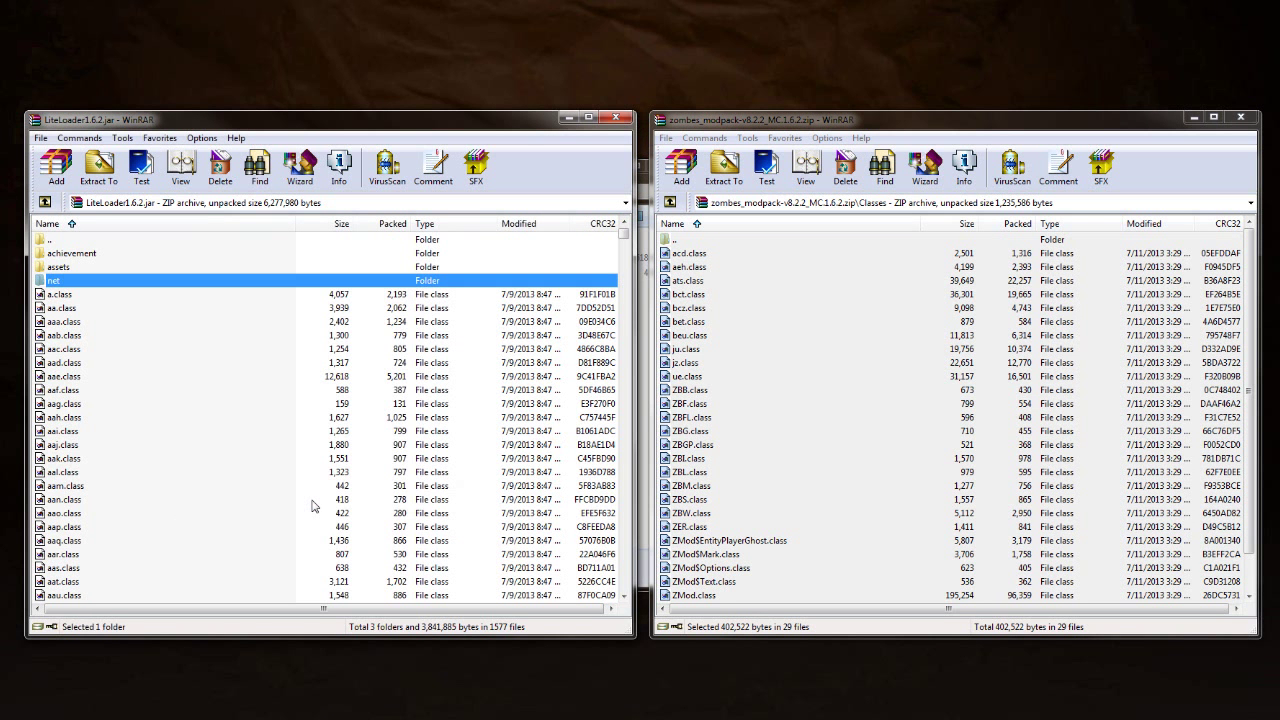
left_click(1240, 119)
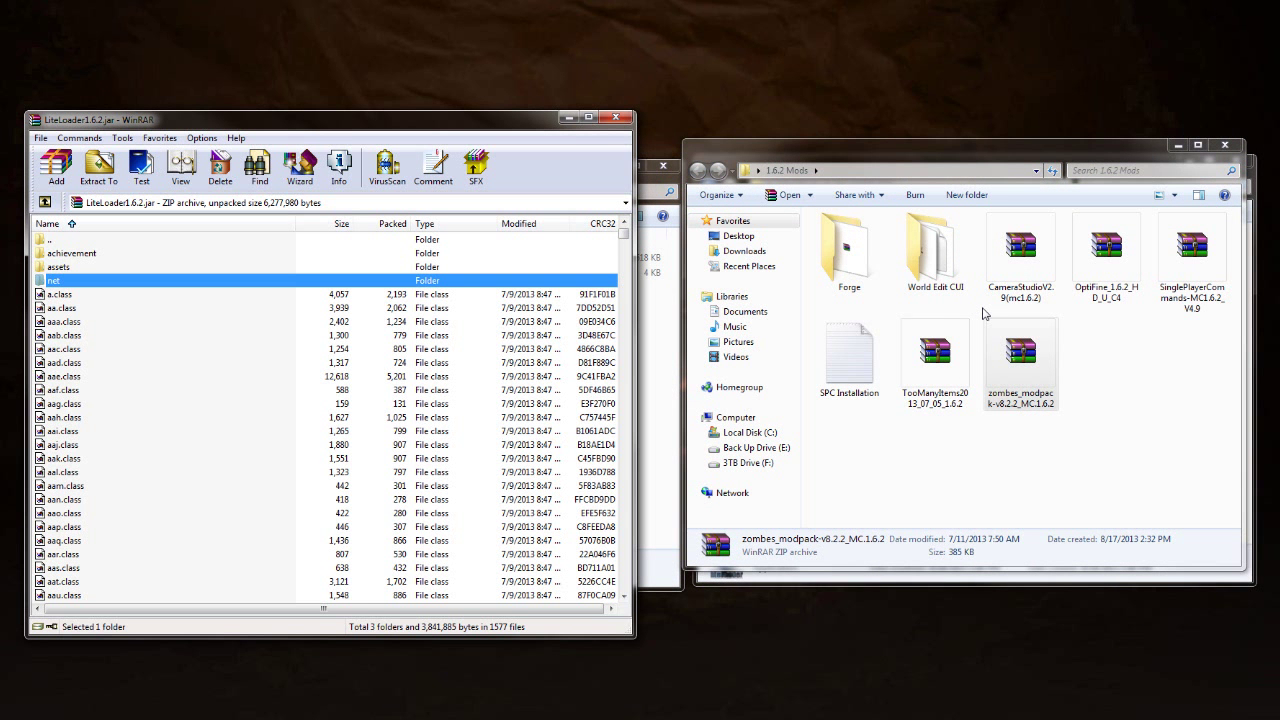
Add everything in OptiFine_1.6.2_HD_U_C4 except the META-INF folder to LiteLoader1.6.2.jar, and close the OptiFine archive
double_click(1108, 256)
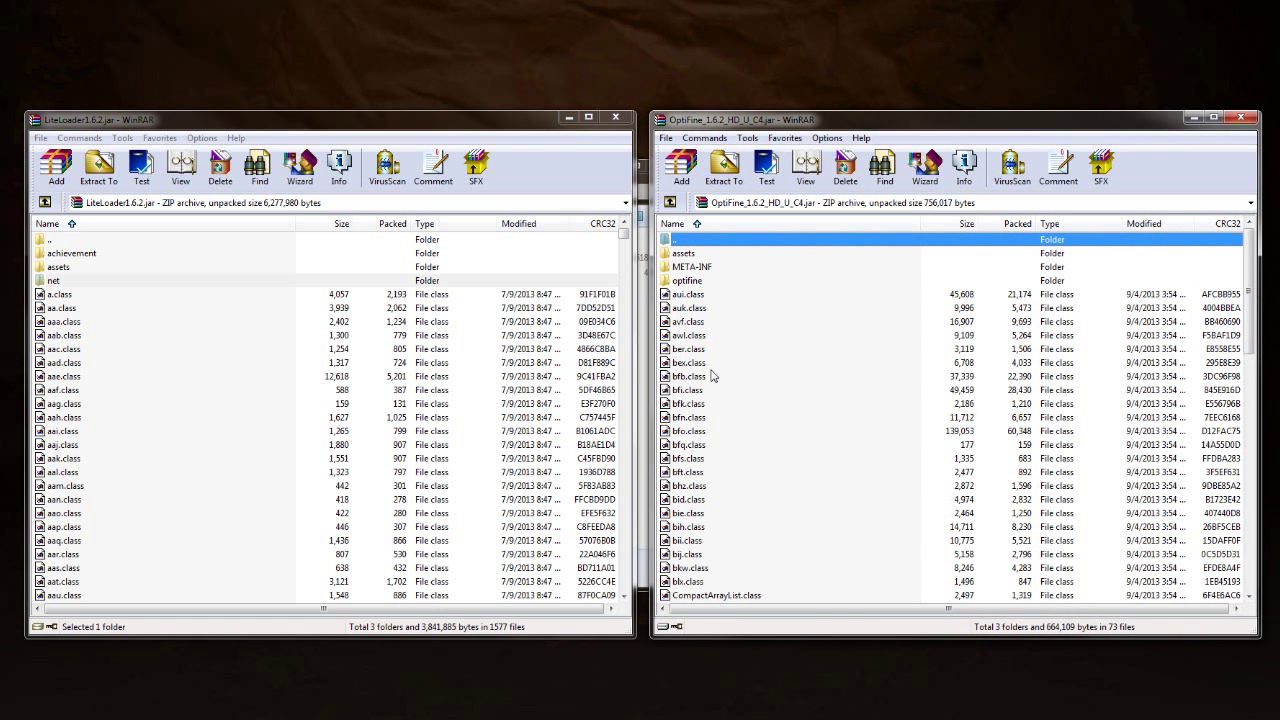
left_click(689, 256)
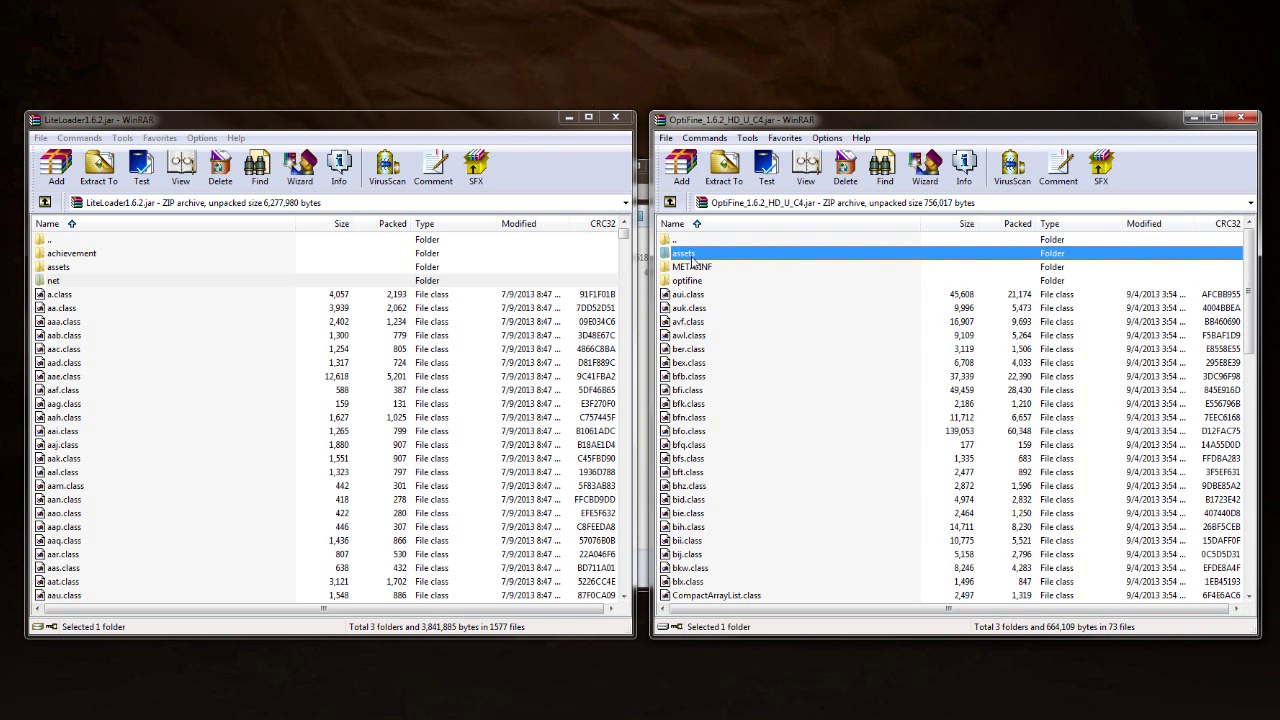
key("ctrl+a")
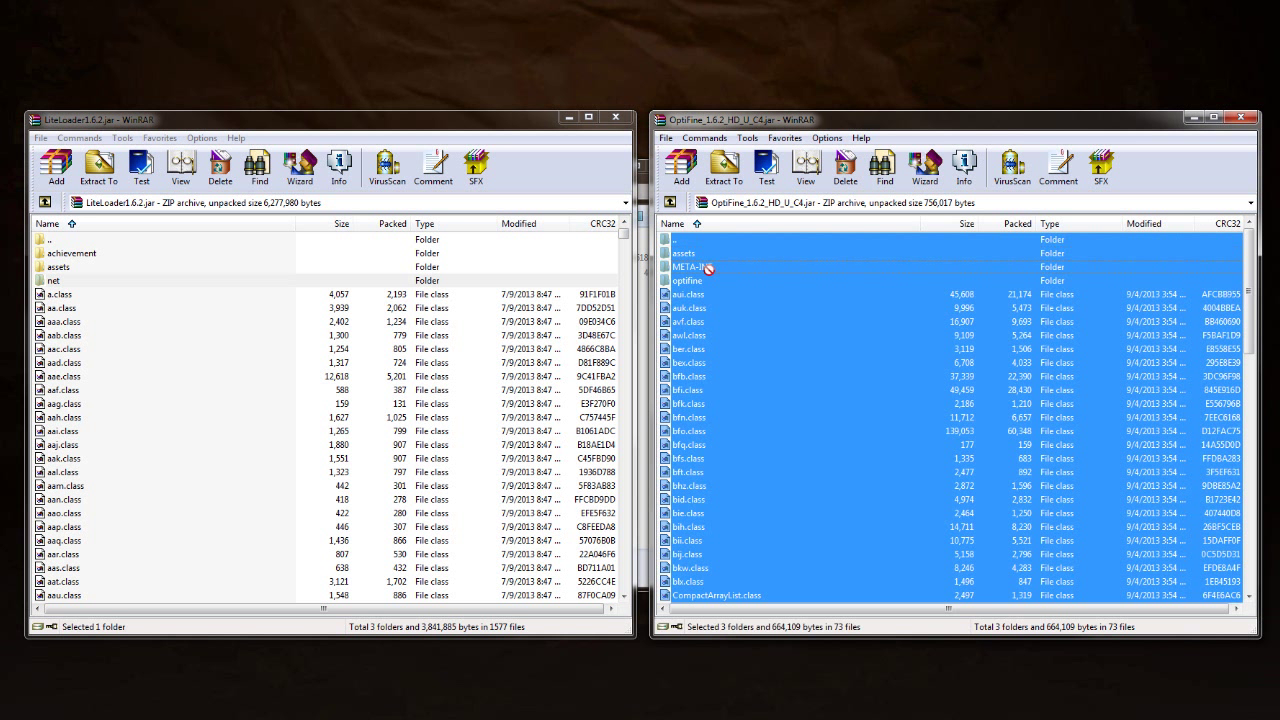
left_click(709, 264, "ctrl")
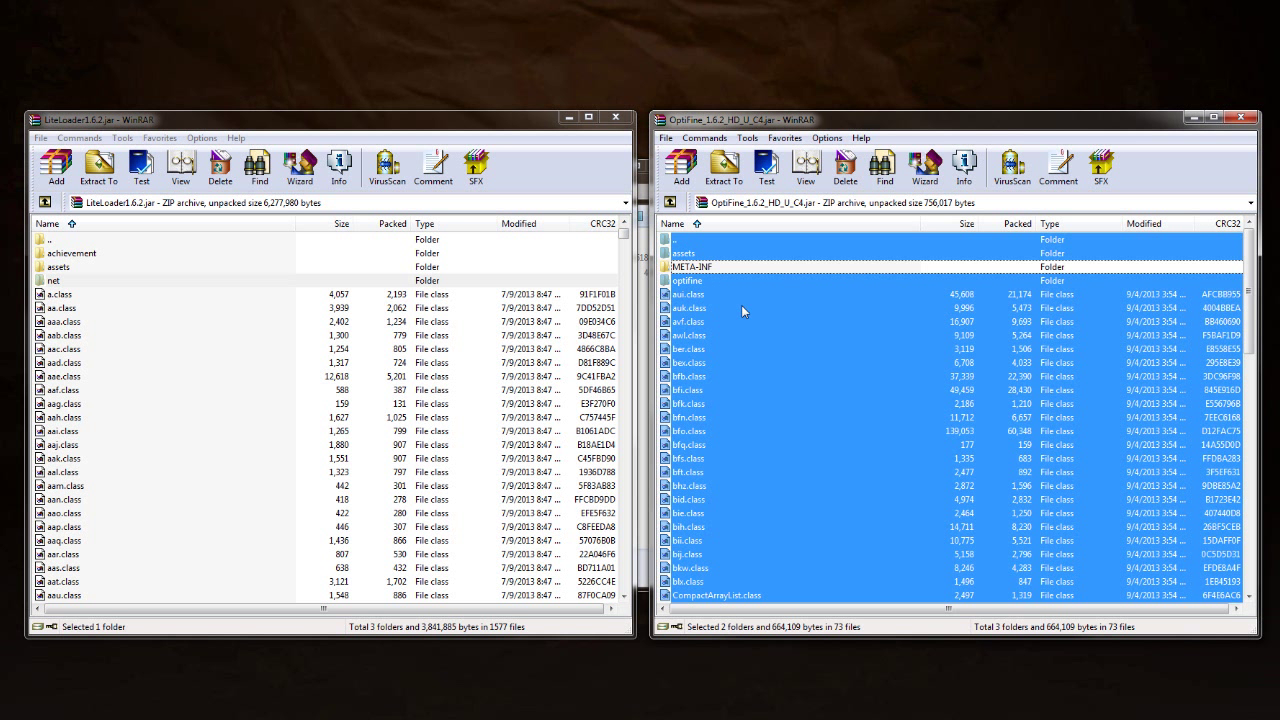
left_click_drag(783, 370, 251, 477)
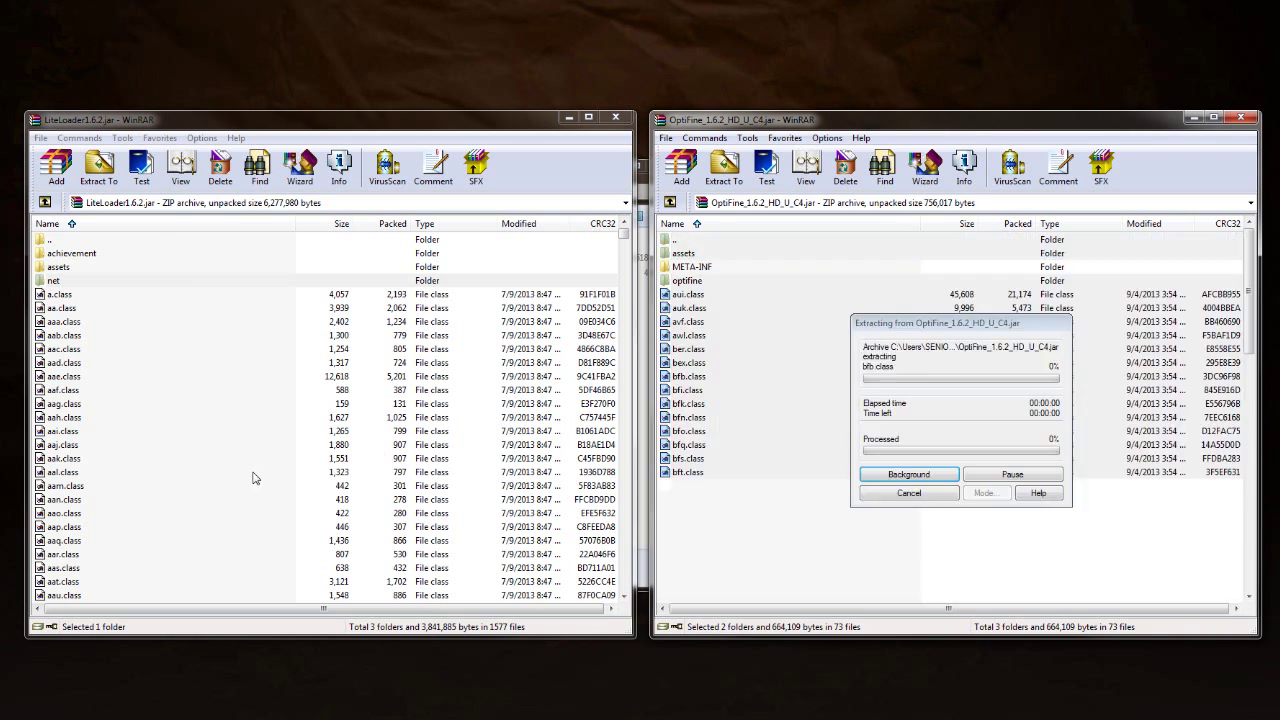
left_click(340, 499)
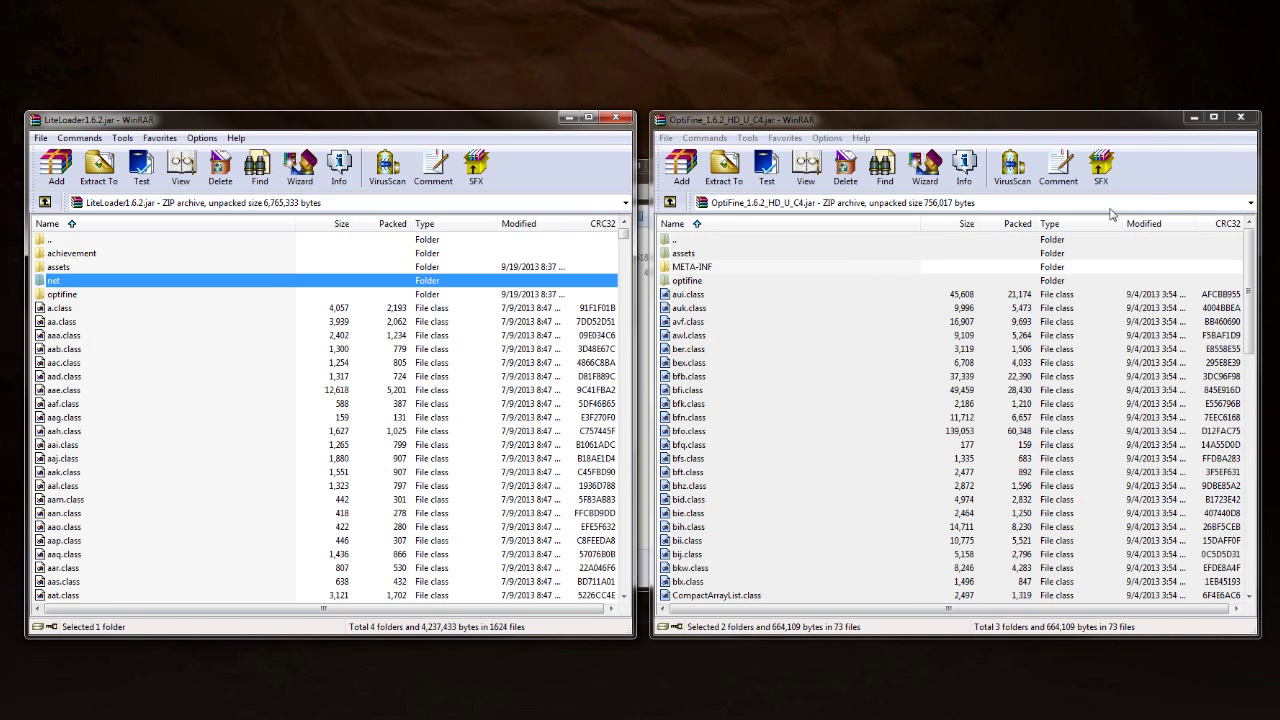
left_click(1240, 117)
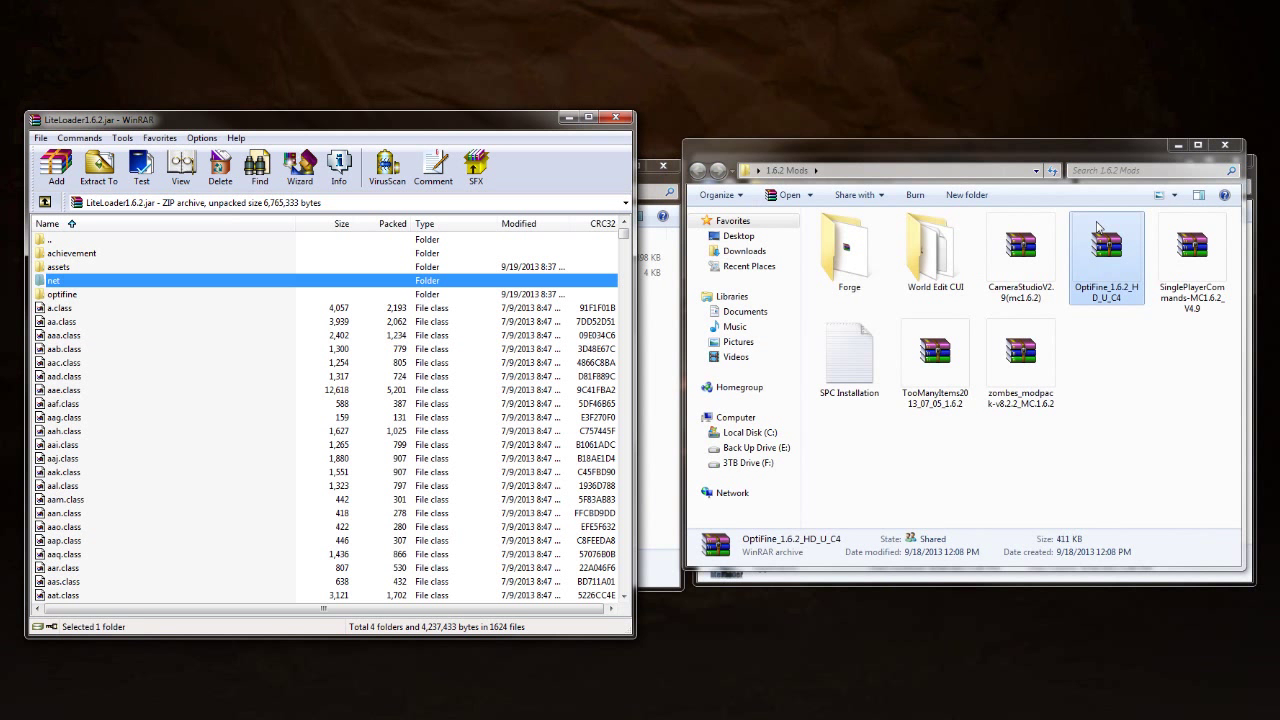
Add everything in SinglePlayerCommands-MC1.6.2_V4.9 except WorldEdit.jar to LiteLoader1.6.2.jar, and close the SinglePlayerCommands archive
double_click(1200, 248)
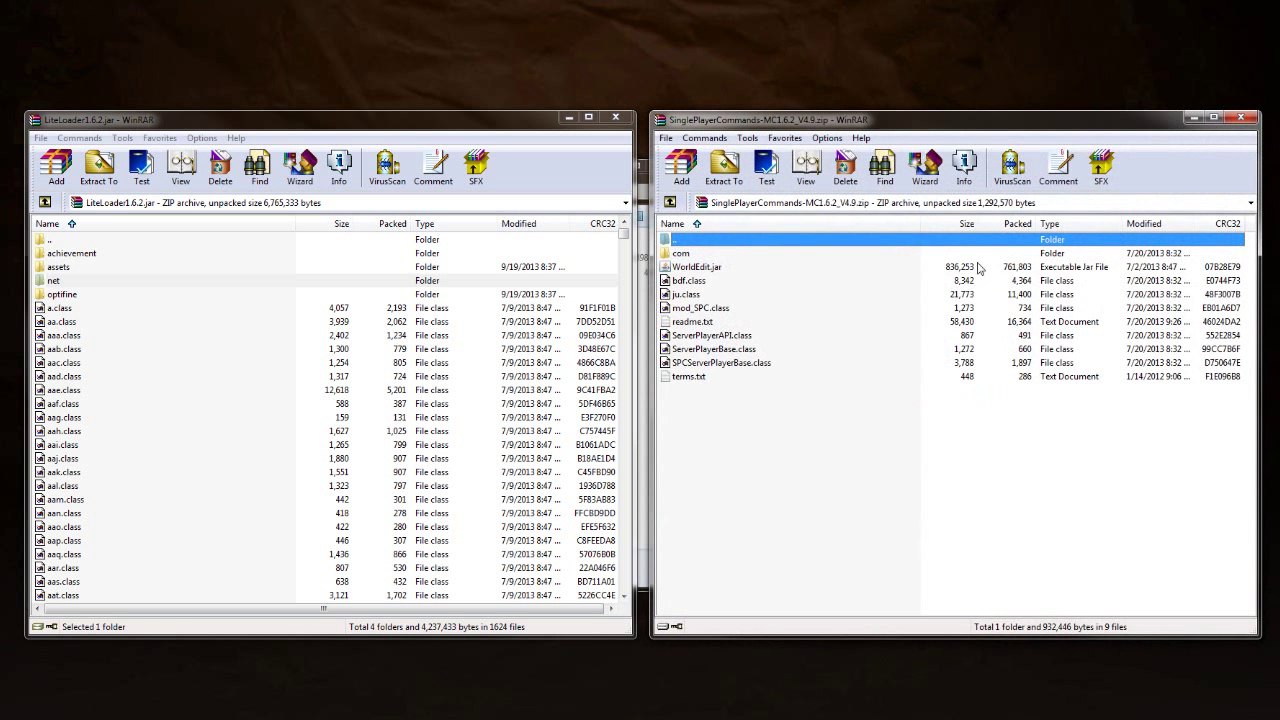
left_click_drag(709, 423, 698, 270)
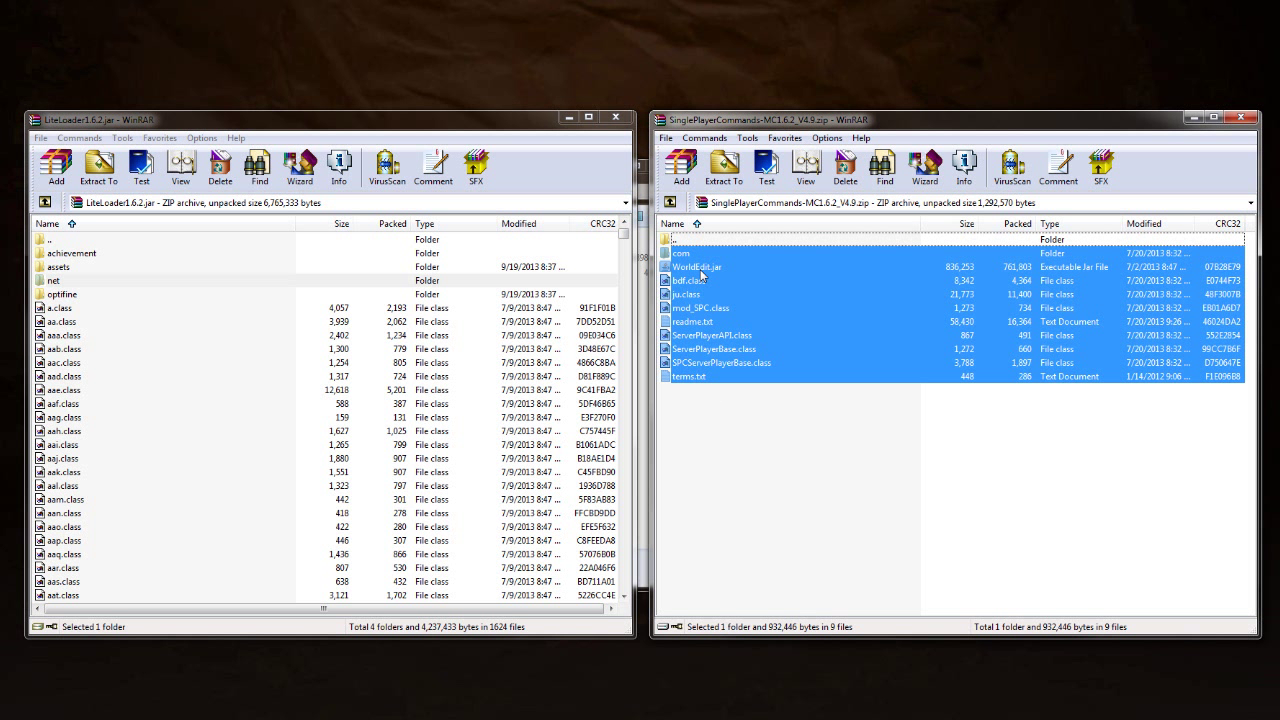
left_click(700, 269, "ctrl")
left_click_drag(702, 279, 274, 459)
left_click(333, 500)
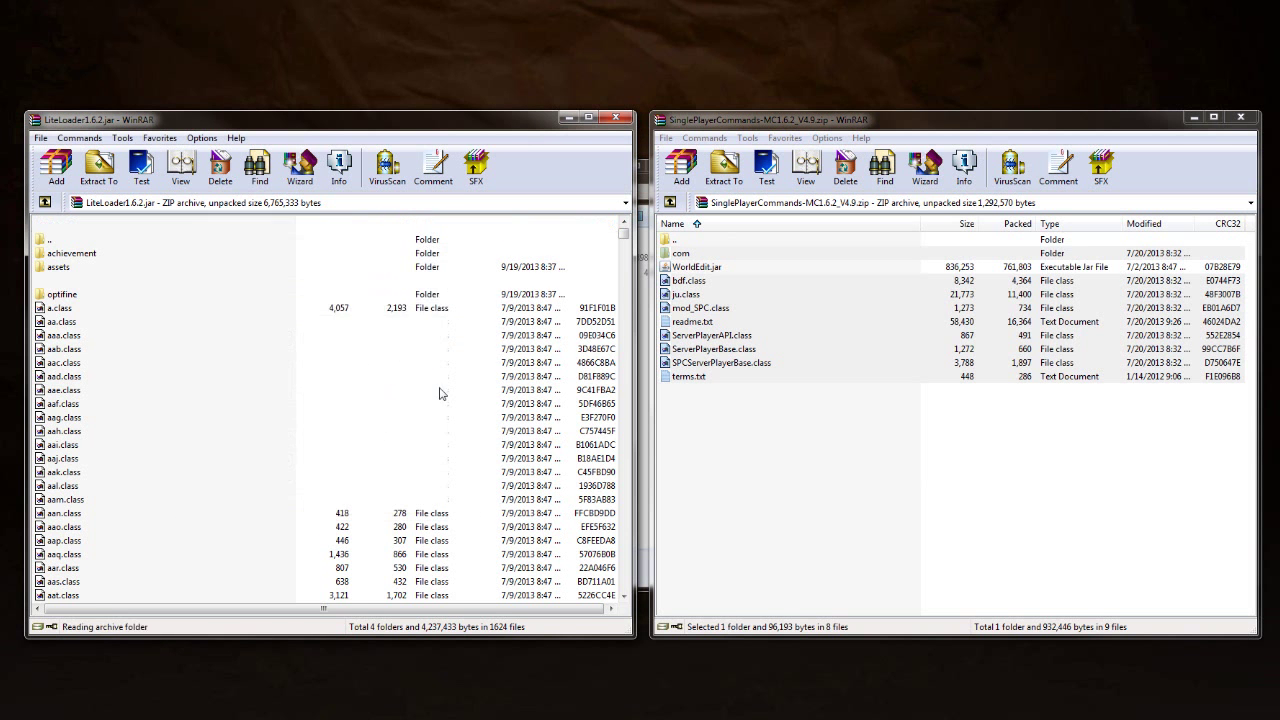
left_click(1245, 119)
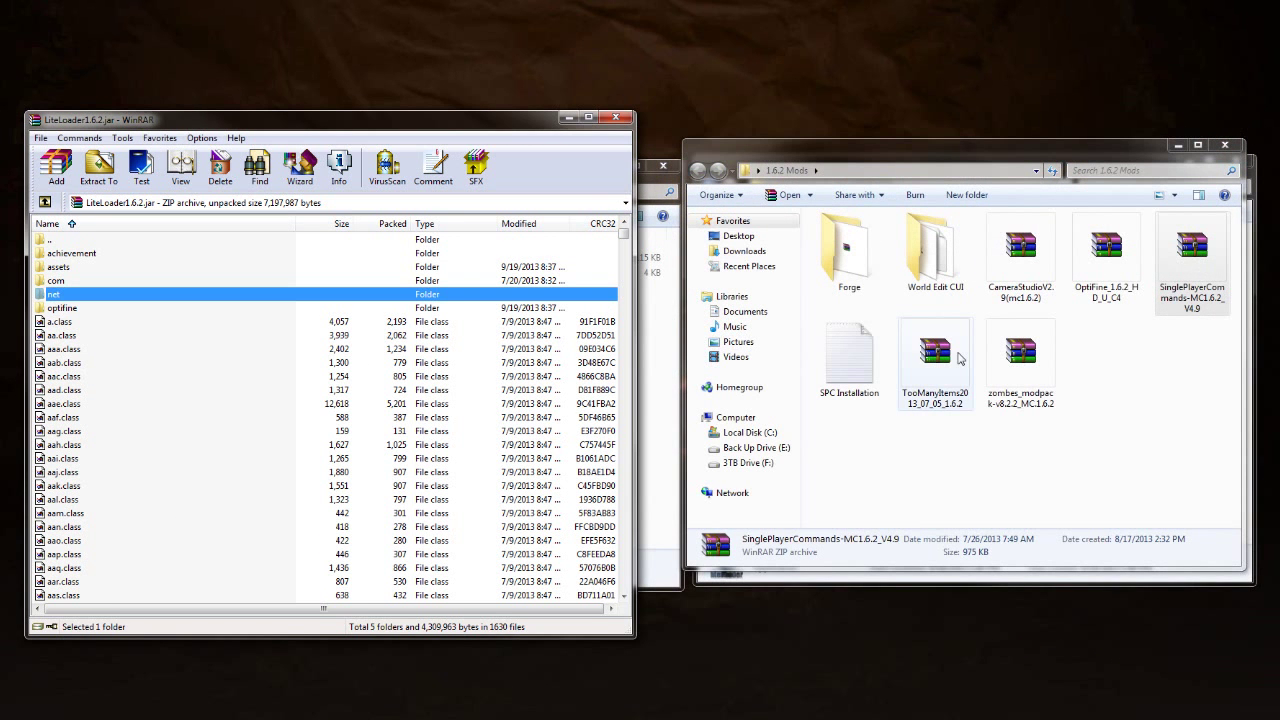
Add all files from the TooManyItems2013_07_05_1.6.2 archive to LiteLoader1.6.2.jar and close the TooManyItems archive
double_click(940, 355)
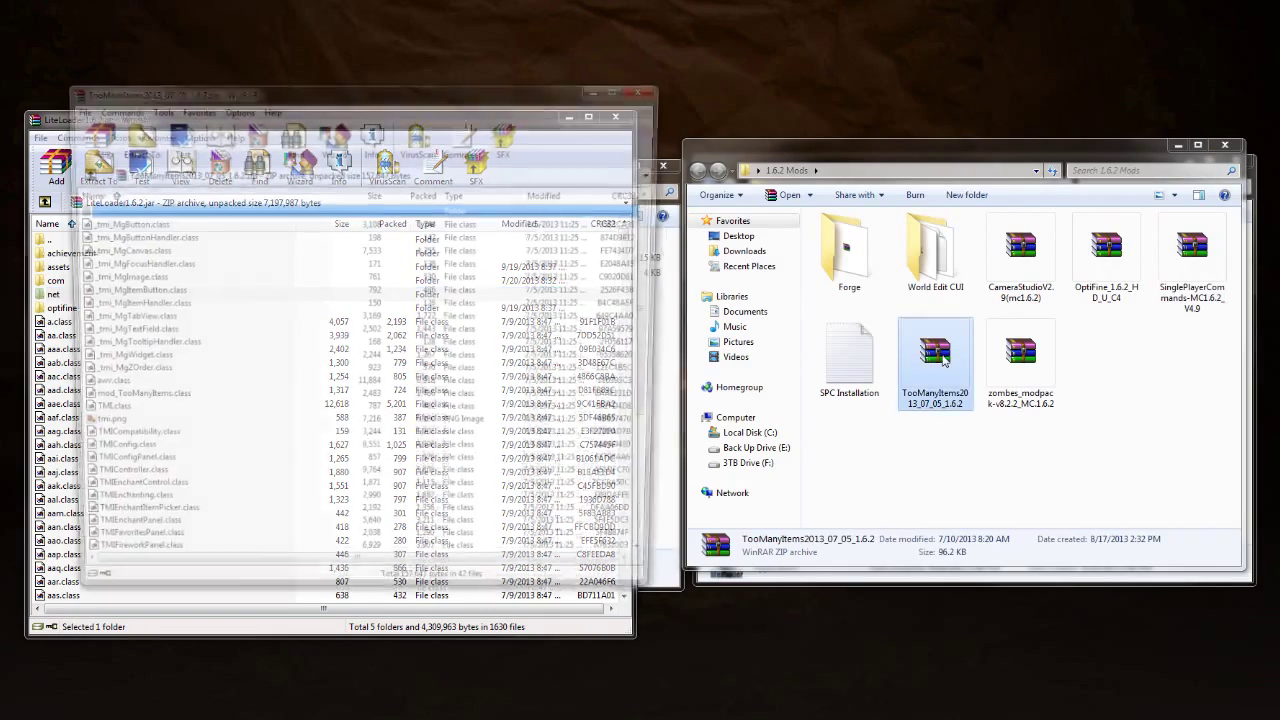
left_click_drag(363, 100, 955, 126)
left_click(789, 320)
key("ctrl+a")
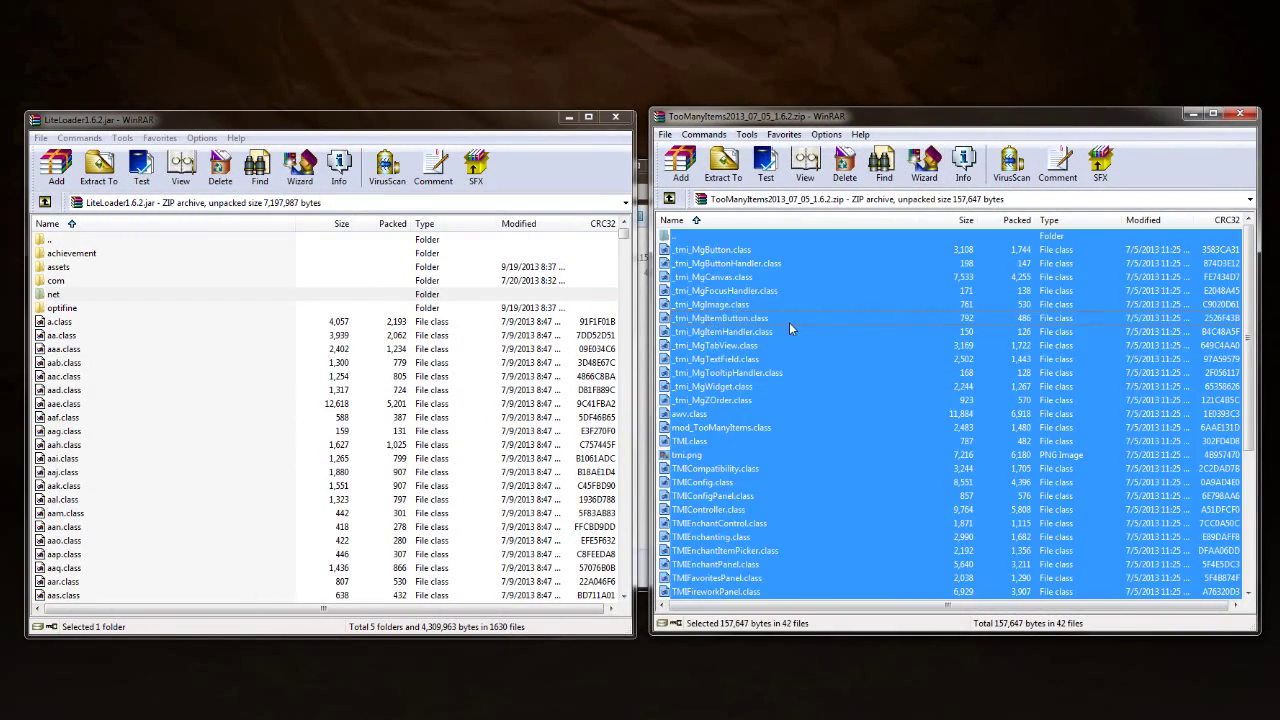
left_click_drag(862, 354, 318, 488)
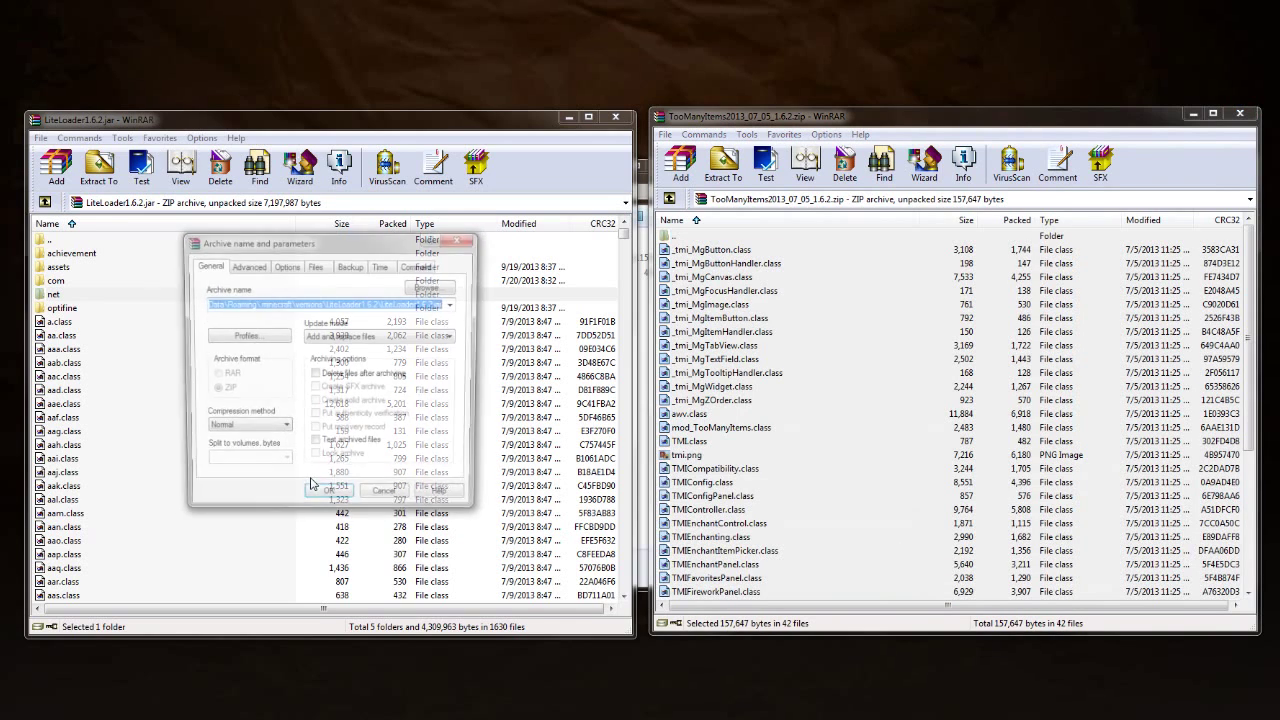
left_click(338, 502)
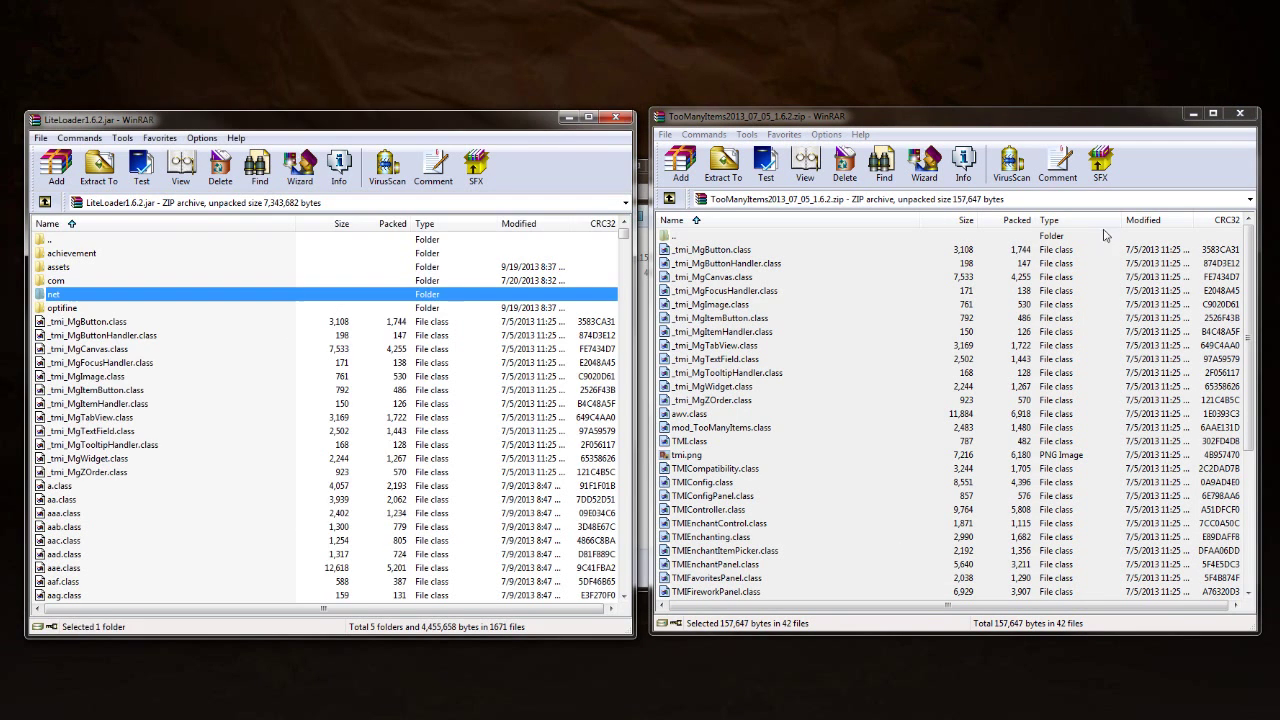
left_click(1238, 114)
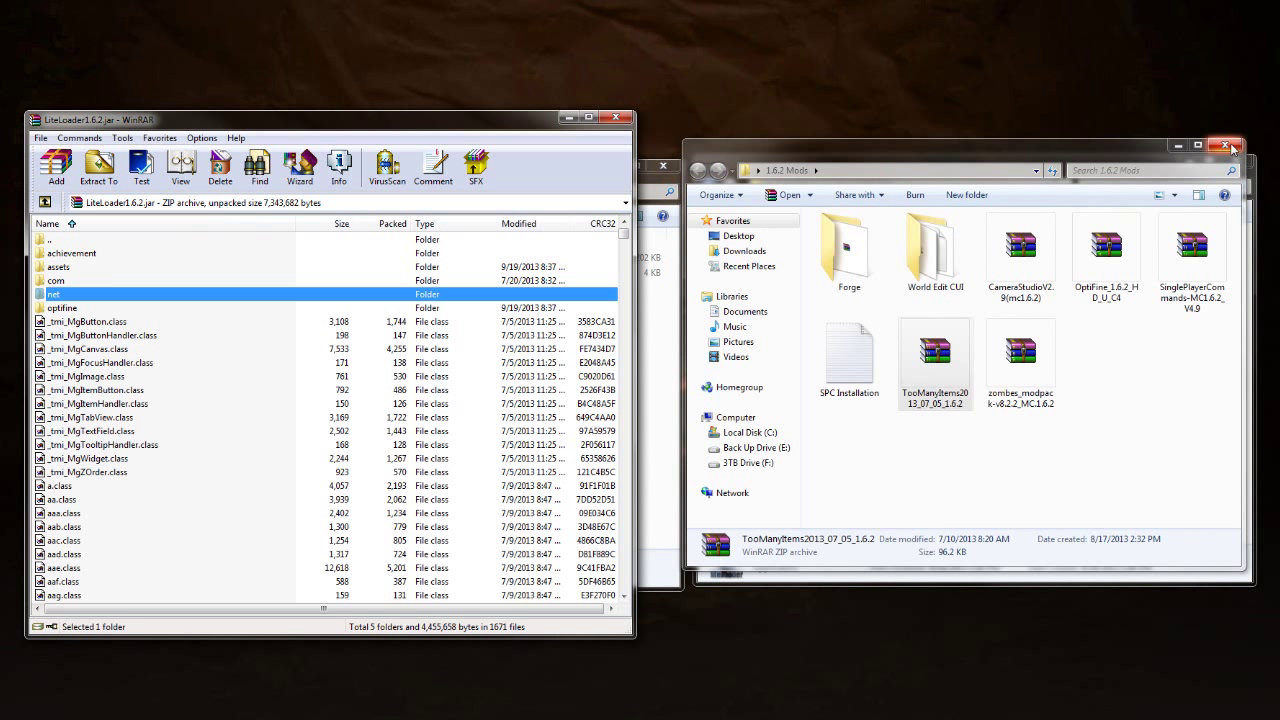
Close the LiteLoader1.6.2.jar archive, keeping its version folder and the 1.6.2 Mods folder open
left_click(1224, 145)
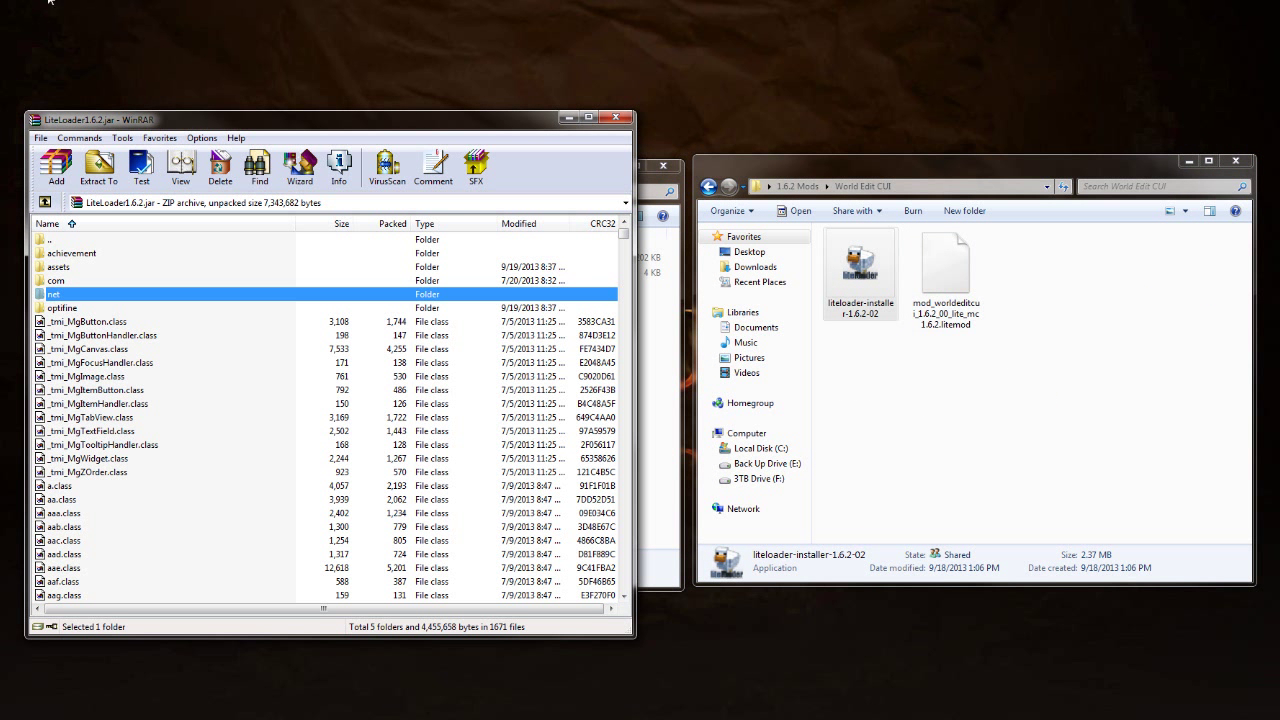
left_click(1236, 160)
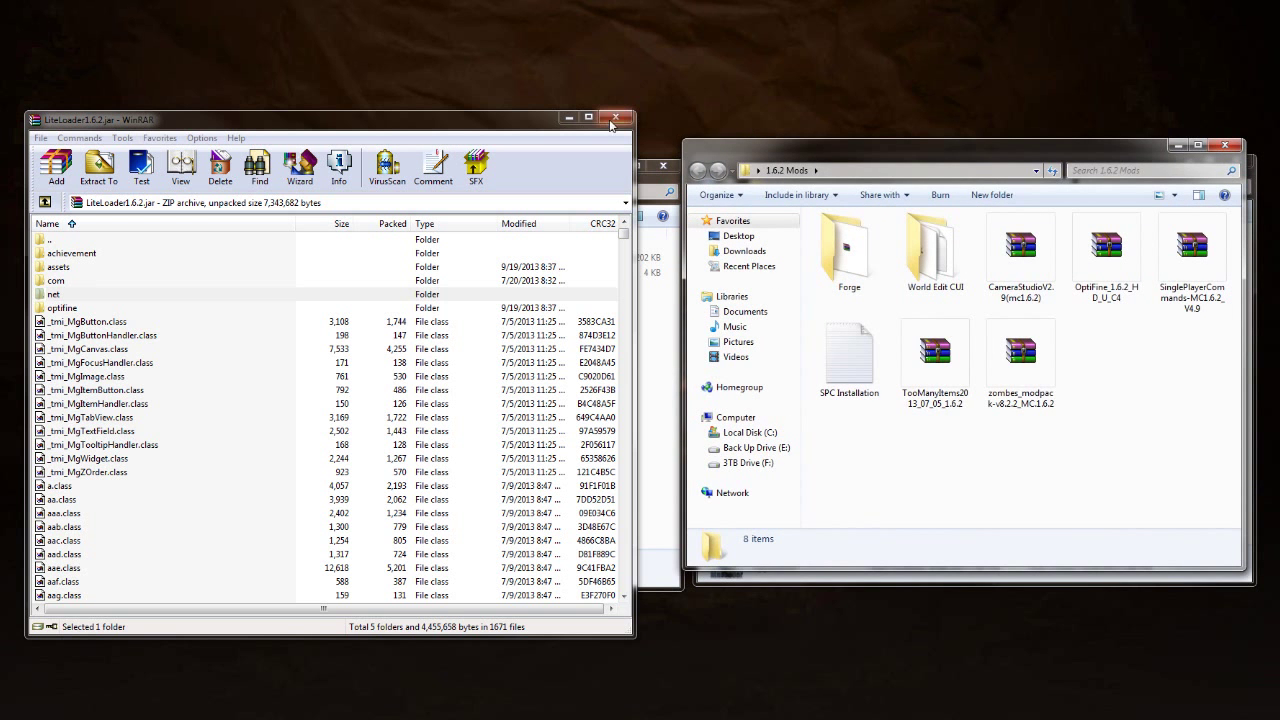
left_click(616, 120)
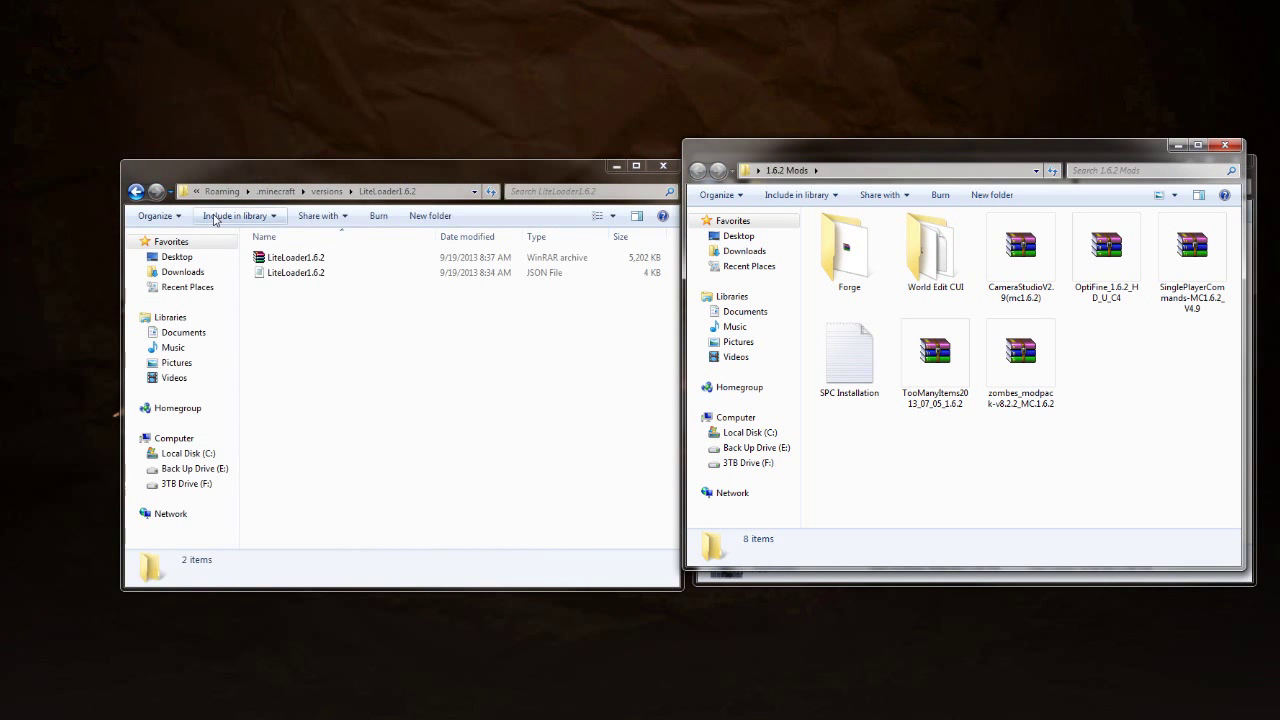
Go back to .minecraft, open its mods folder, and select the mod_worldeditcui litemod file in the World Edit CUI folder
left_click(136, 192)
left_click(137, 192)
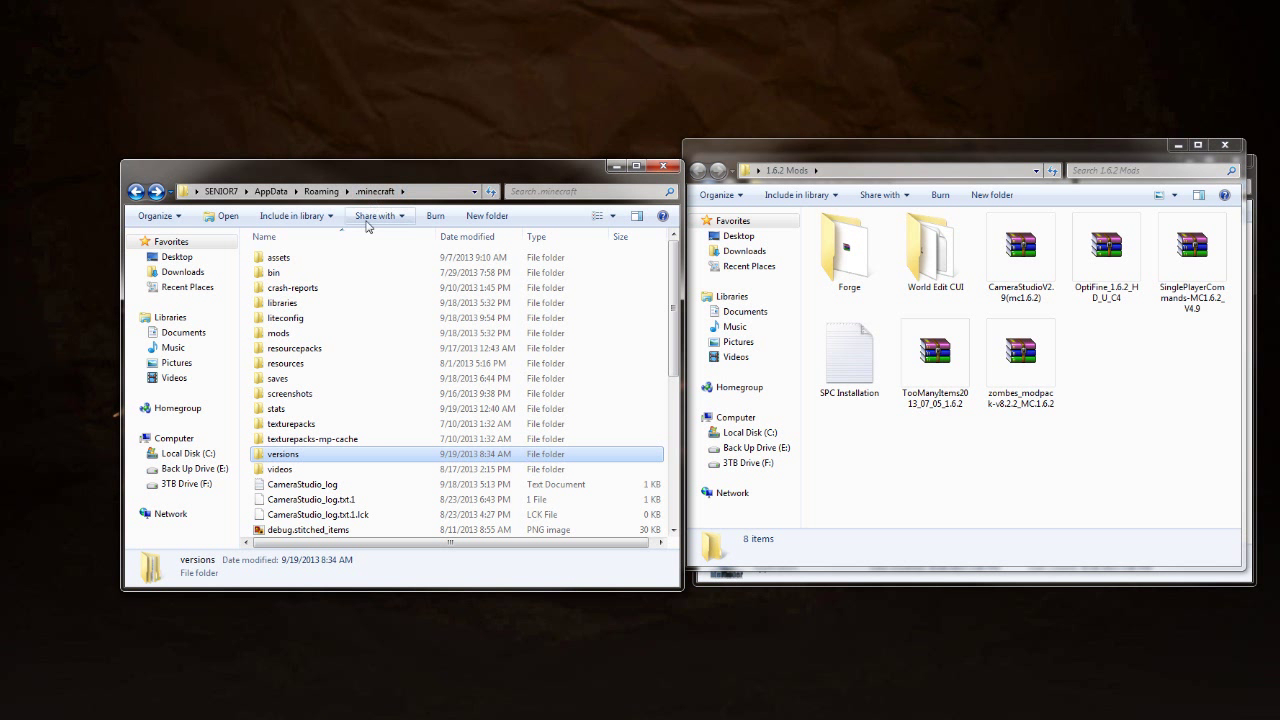
double_click(297, 332)
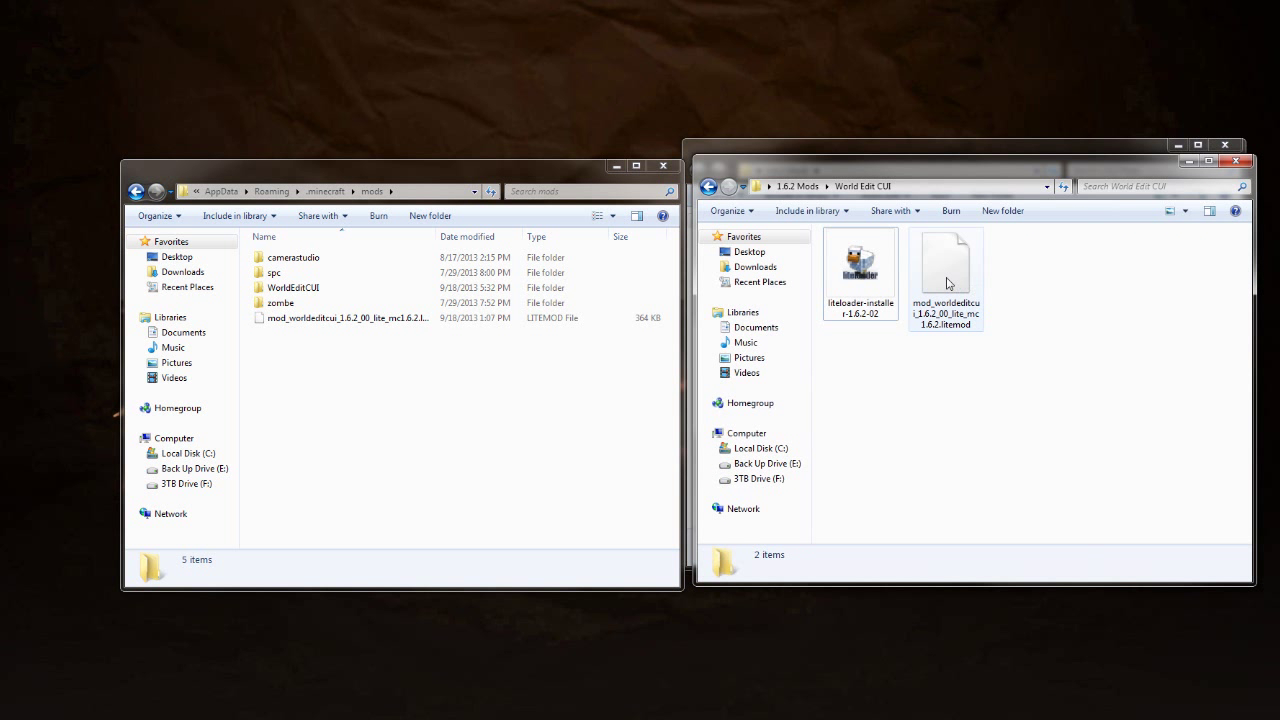
left_click(948, 284)
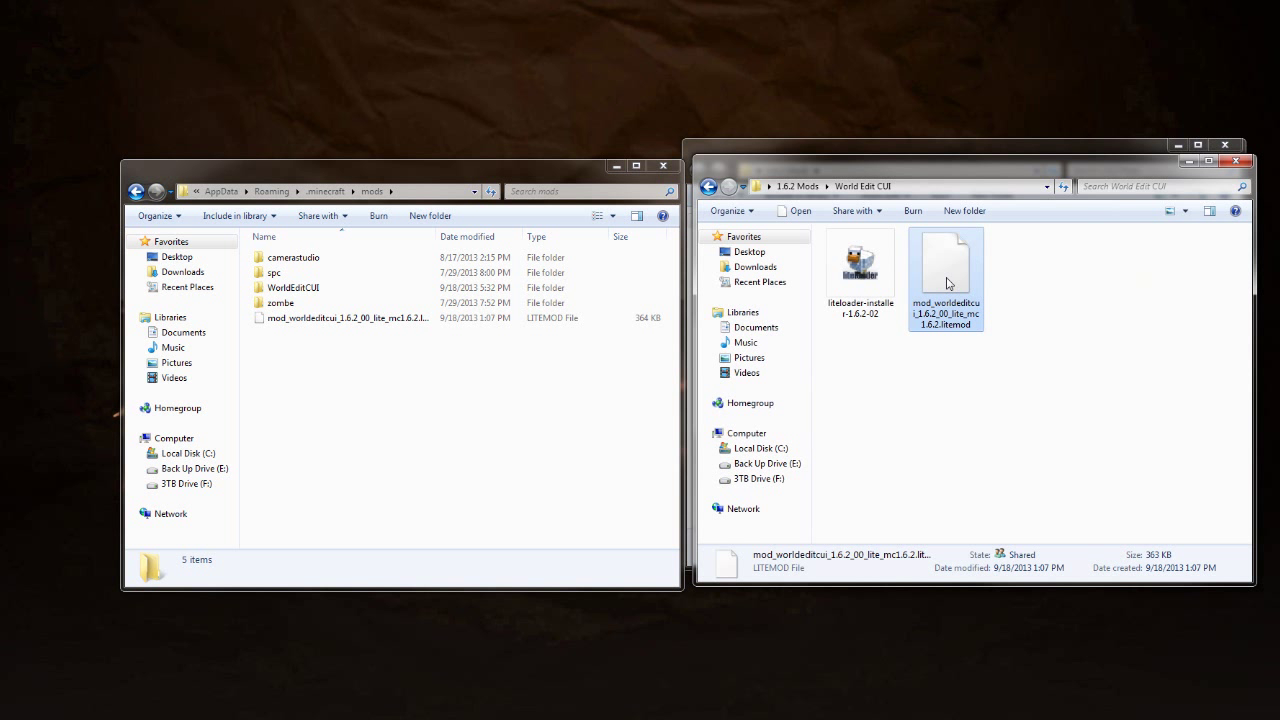
Open the zombe folder inside .minecraft\mods, close the World Edit CUI window, and open the zombes_modpack-v8.2.2_MC.1.6.2 archive beside it
double_click(288, 305)
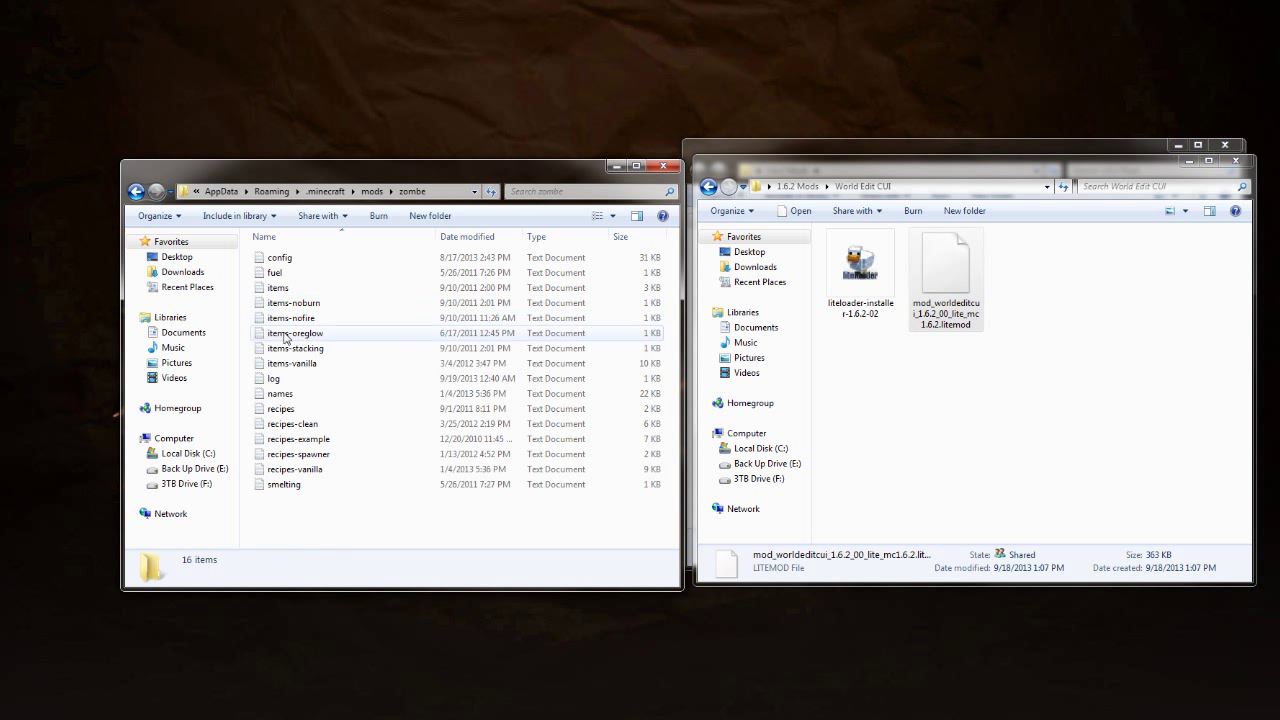
left_click(1236, 160)
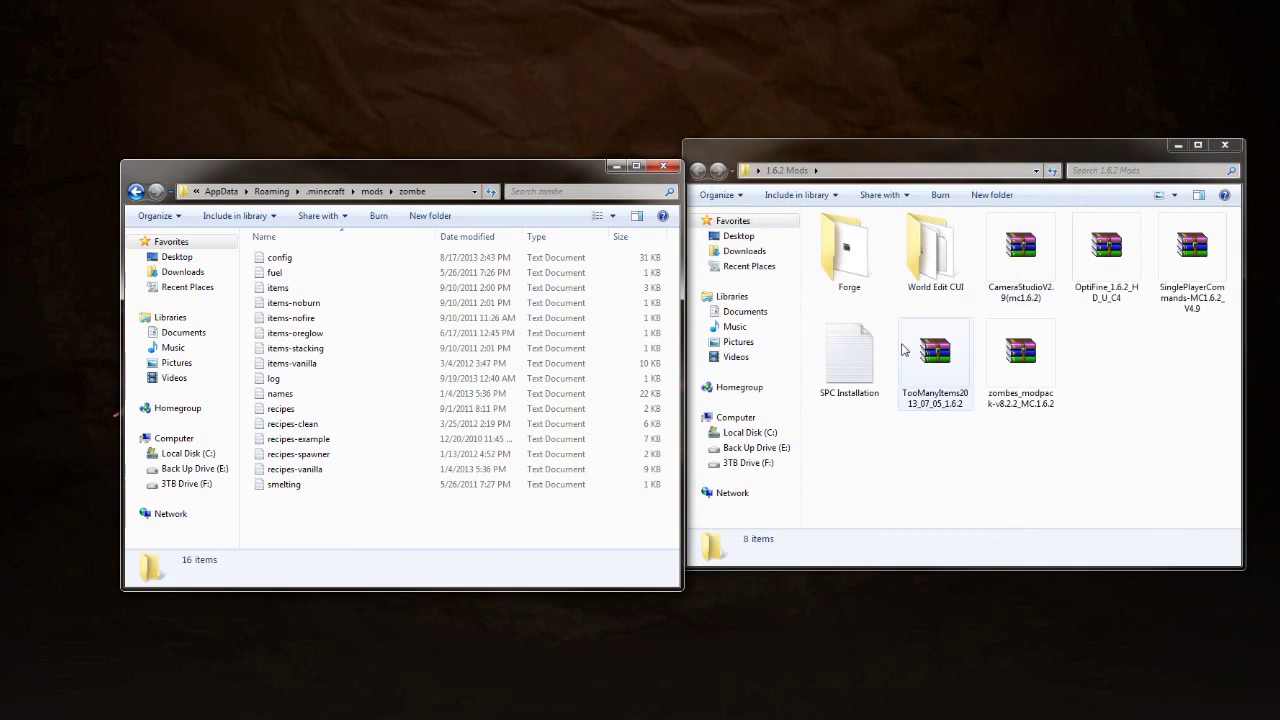
double_click(1021, 355)
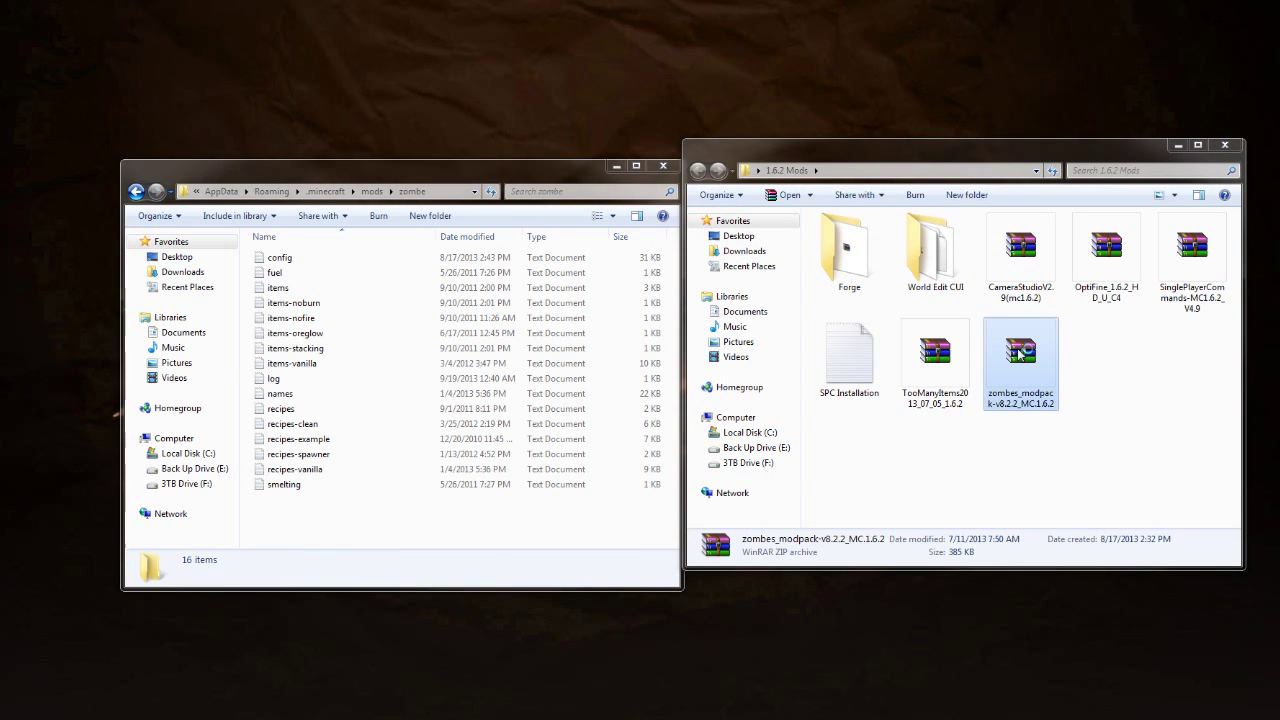
left_click_drag(380, 134, 900, 132)
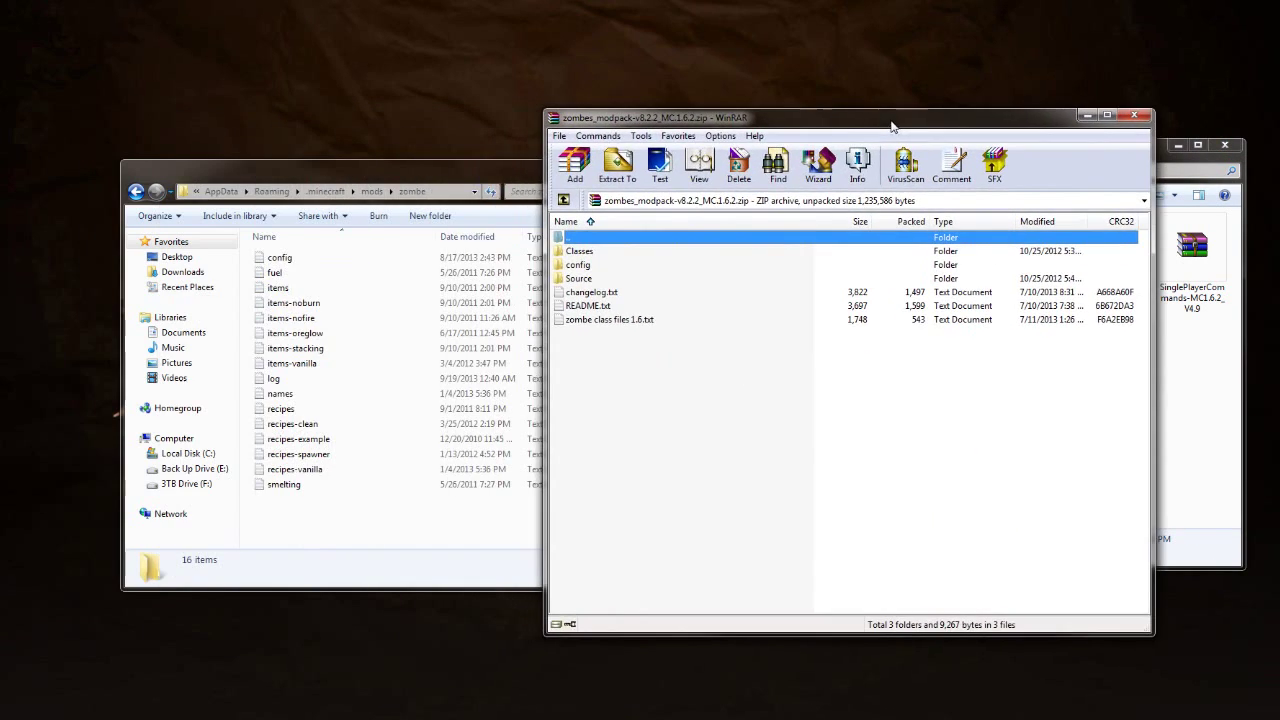
Look at the config files inside the zombes_modpack-v8.2.2_MC.1.6.2 archive, close it, and return to the .minecraft\mods folder
double_click(578, 265)
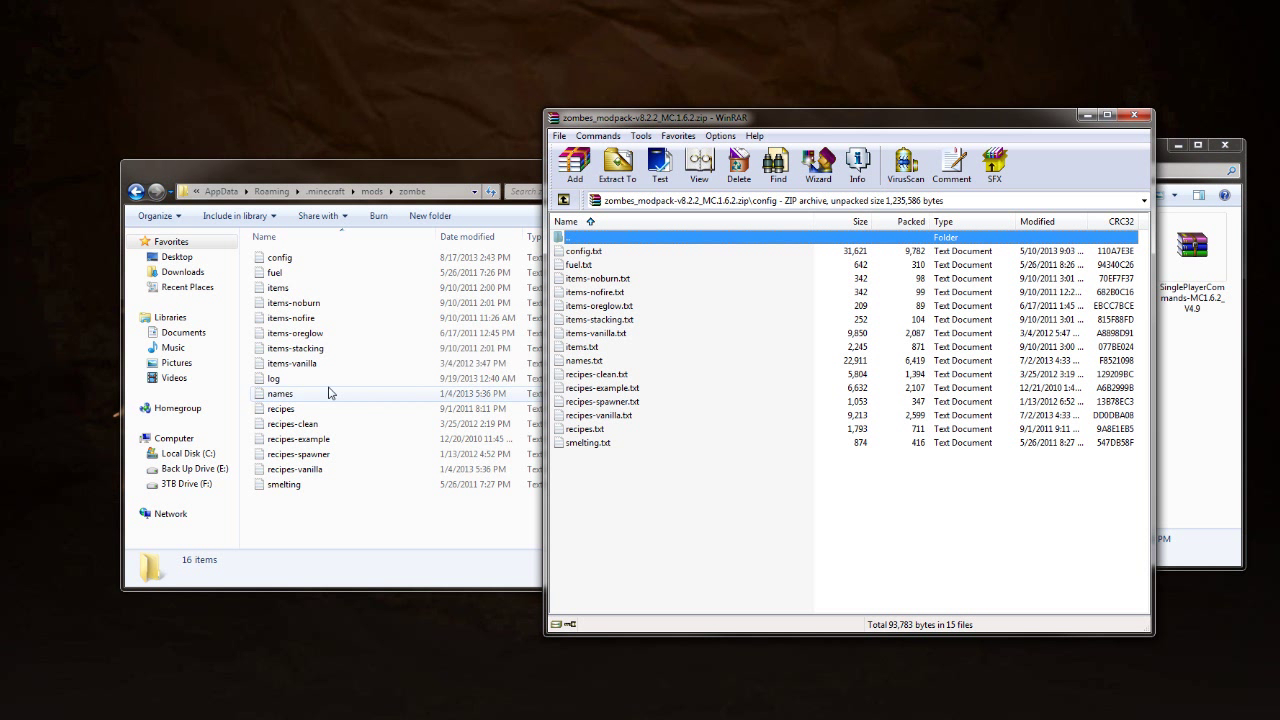
left_click(1134, 115)
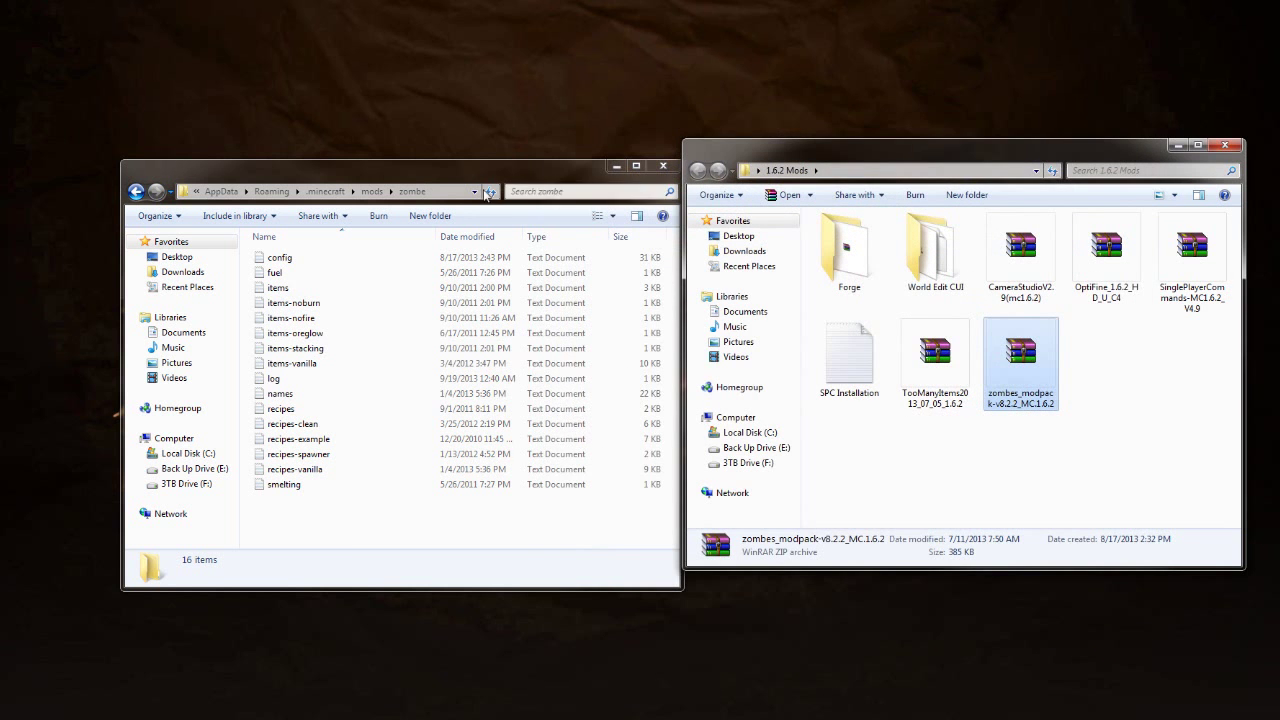
left_click(137, 191)
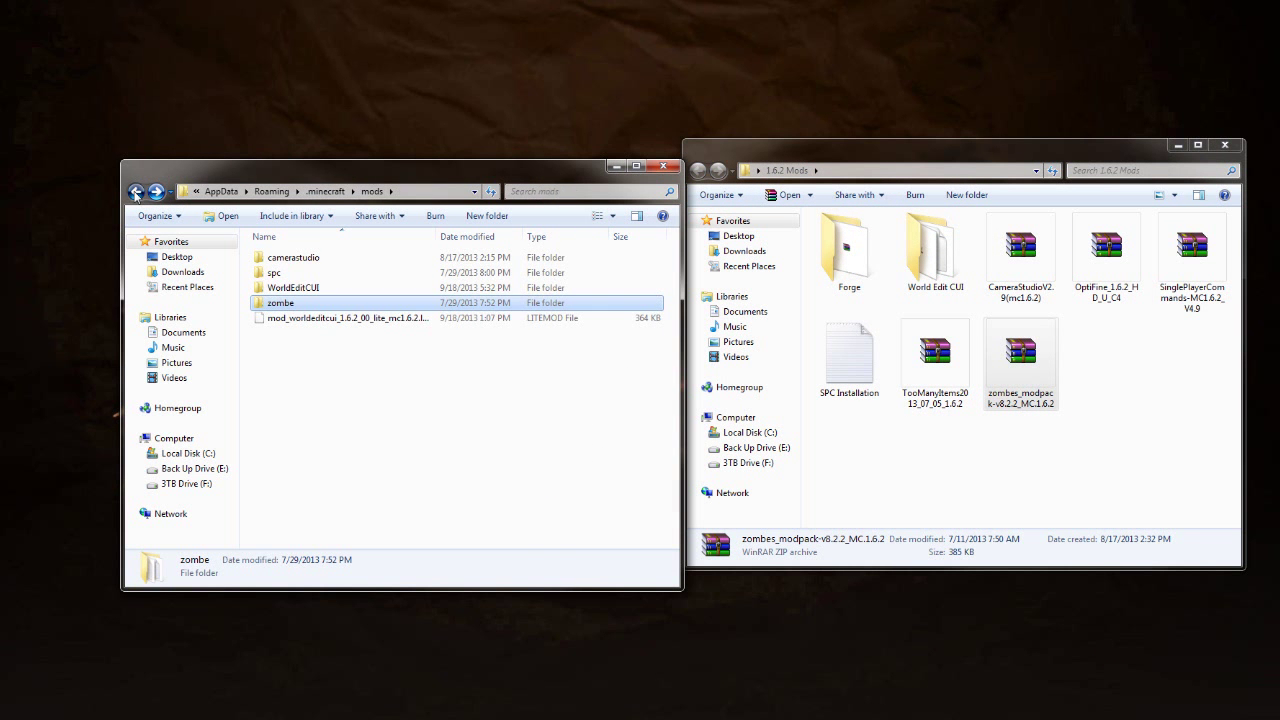
Open .minecraft\bin, locate WorldEdit.jar in the SinglePlayerCommands-MC1.6.2_V4.9 archive, and close the archive and the 1.6.2 Mods folder
left_click(137, 191)
double_click(280, 272)
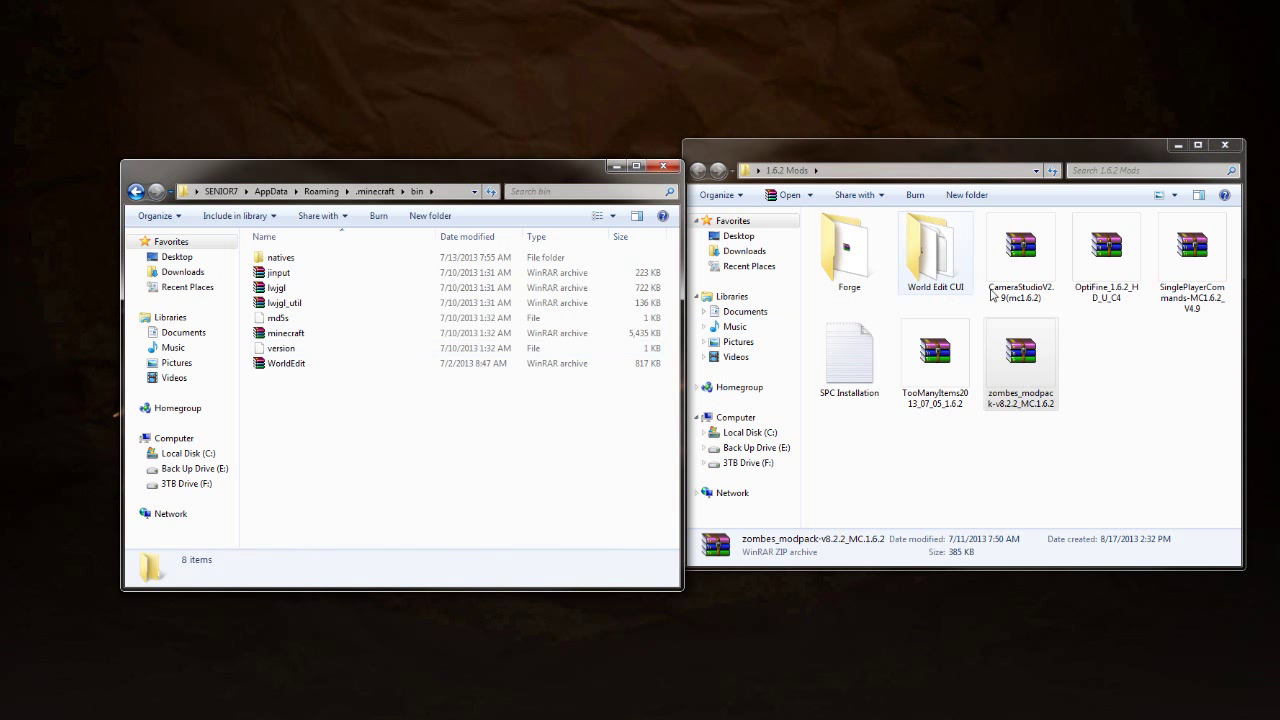
left_click(1192, 250)
double_click(1192, 250)
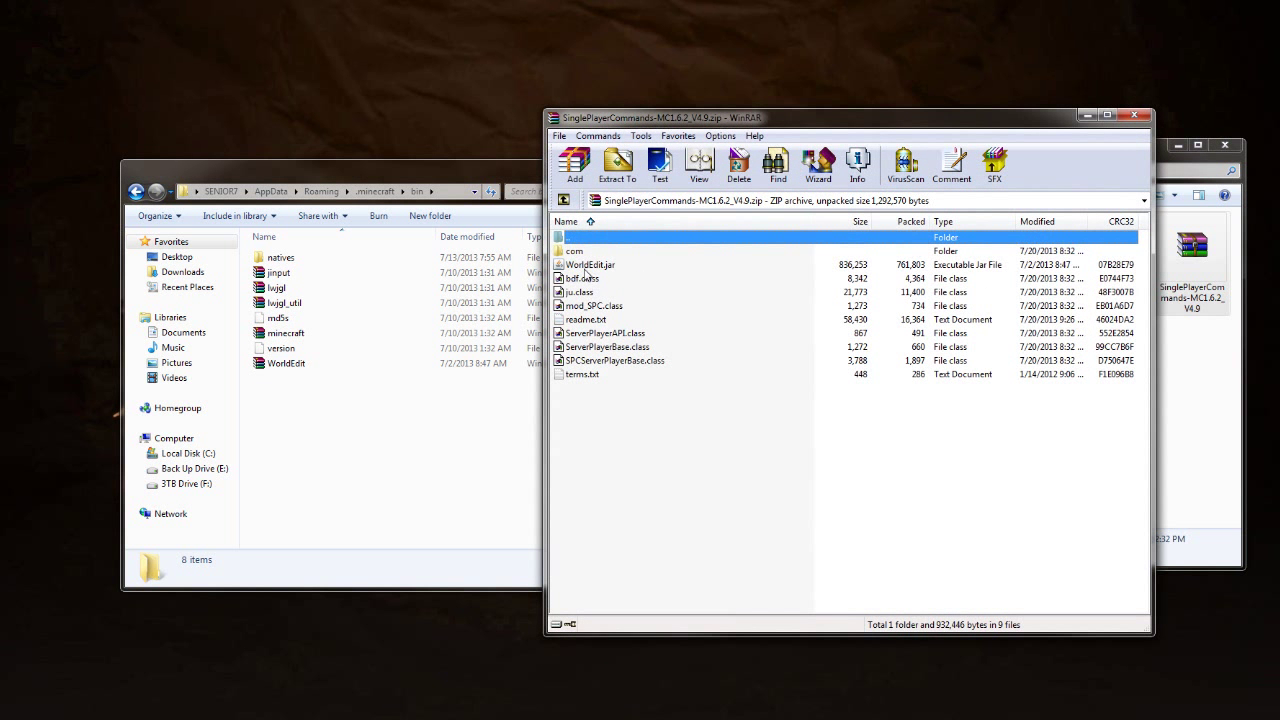
left_click(589, 266)
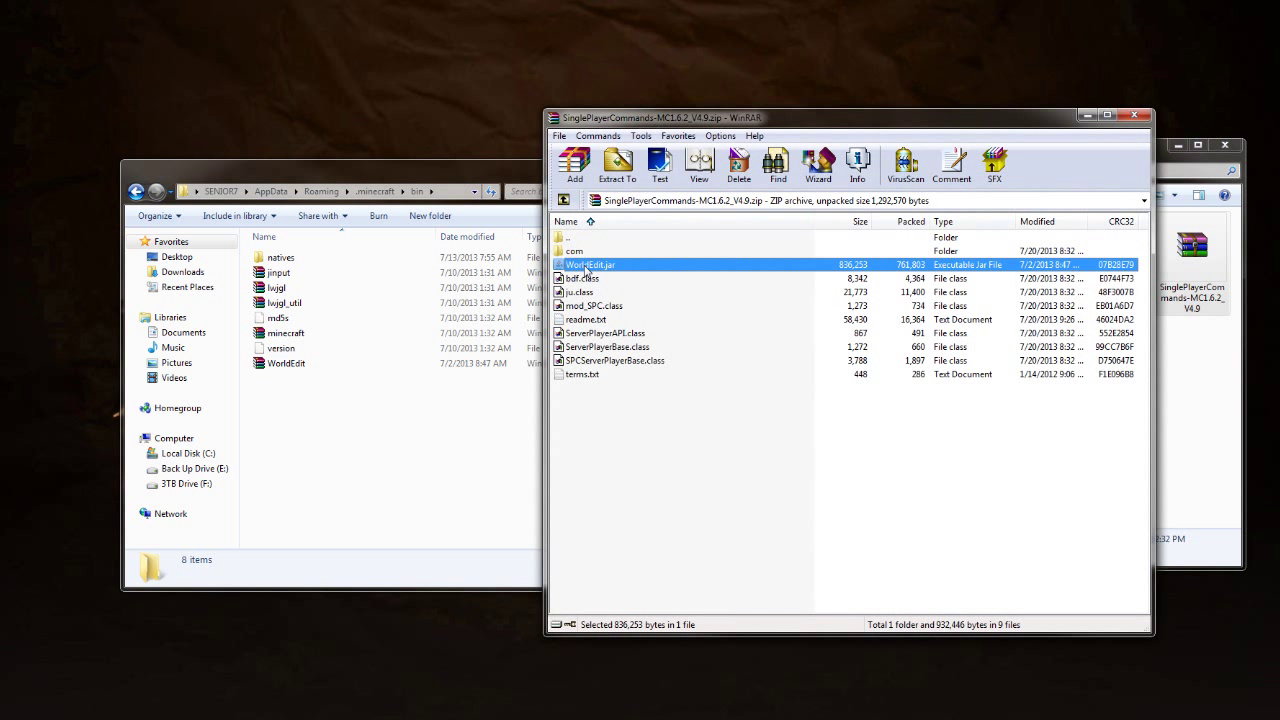
left_click(1134, 116)
left_click(1224, 145)
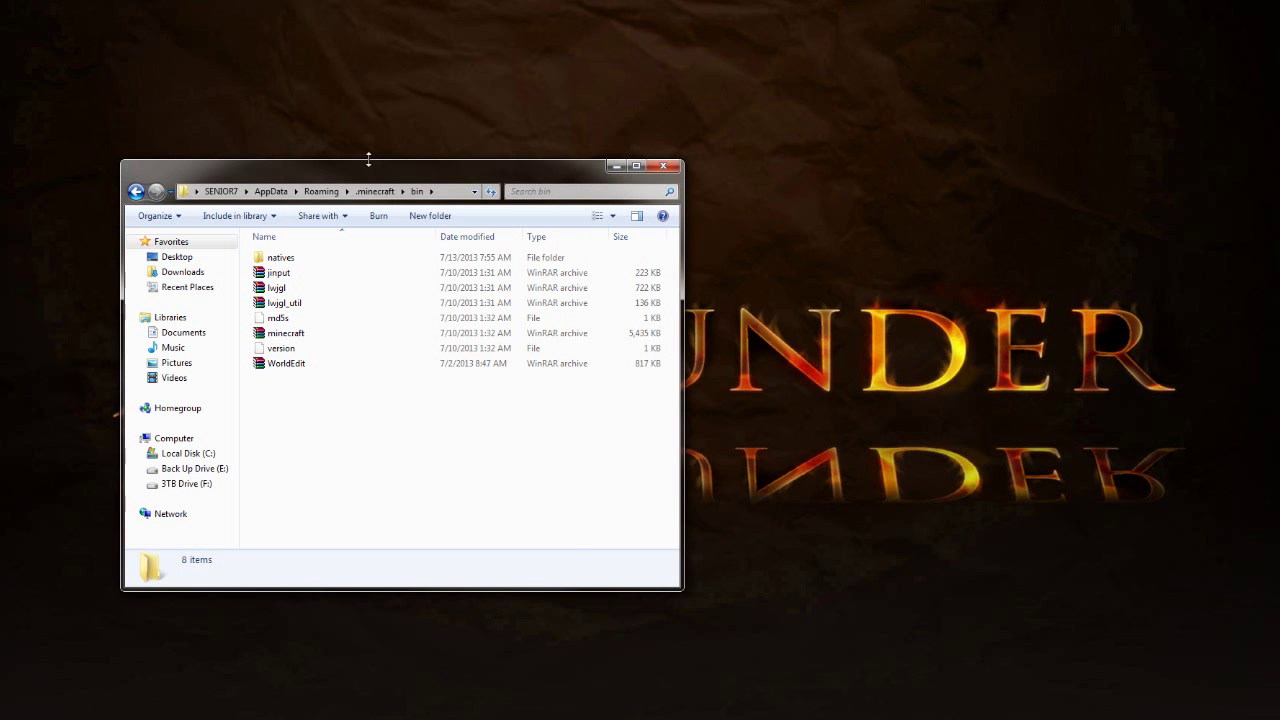
Go back to .minecraft and open the zombe folder inside mods
left_click(137, 192)
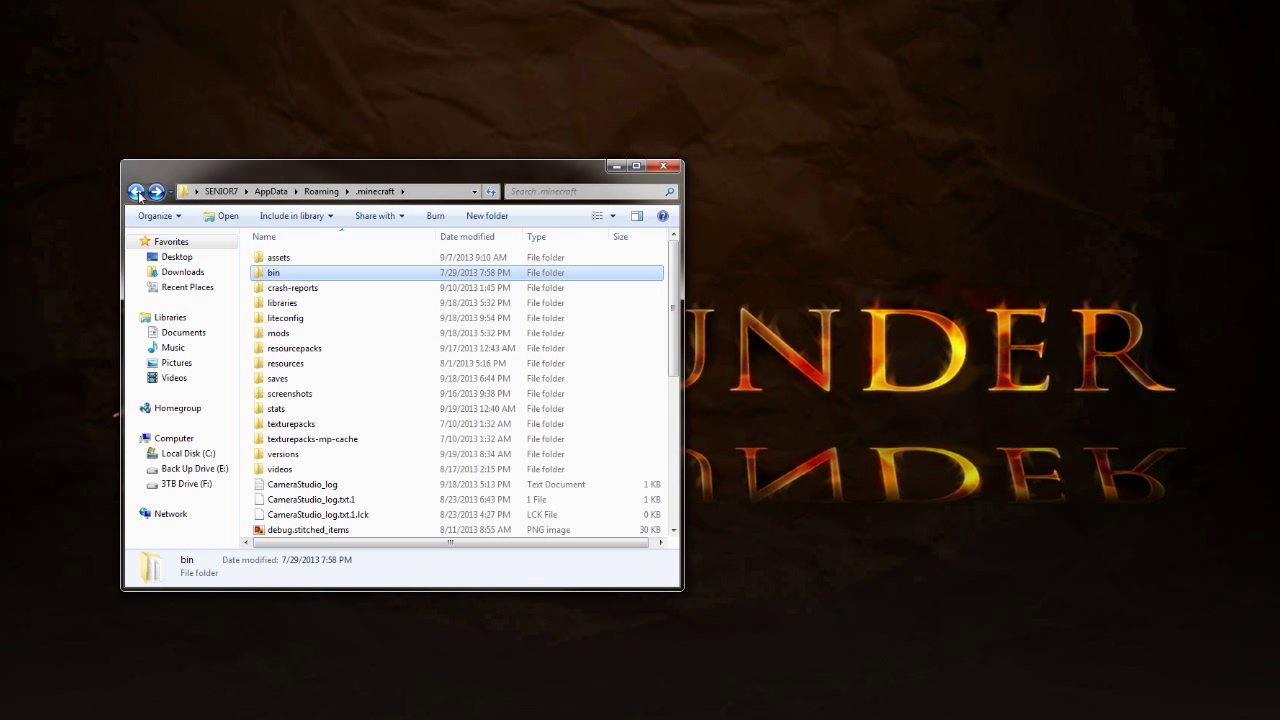
double_click(302, 336)
double_click(290, 302)
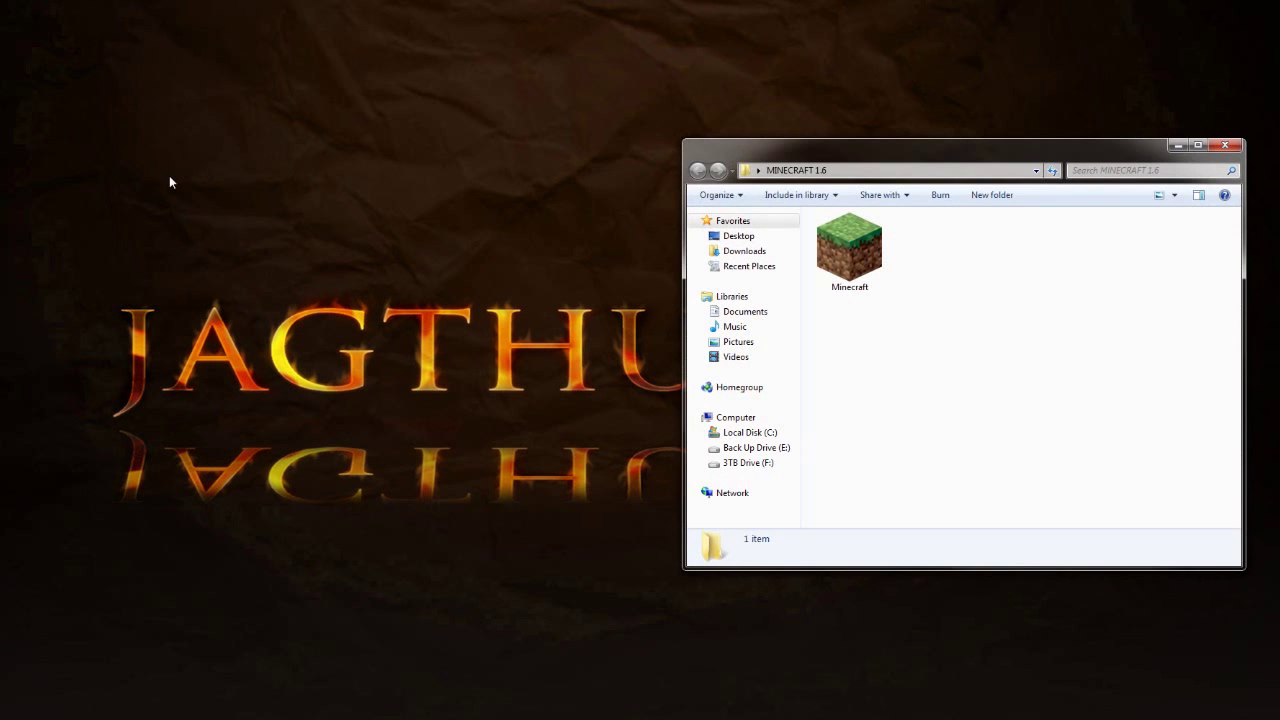
Start Minecraft from the MINECRAFT 1.6 folder, close that folder, and keep LiteLoader as the launcher profile
double_click(848, 244)
left_click(1224, 147)
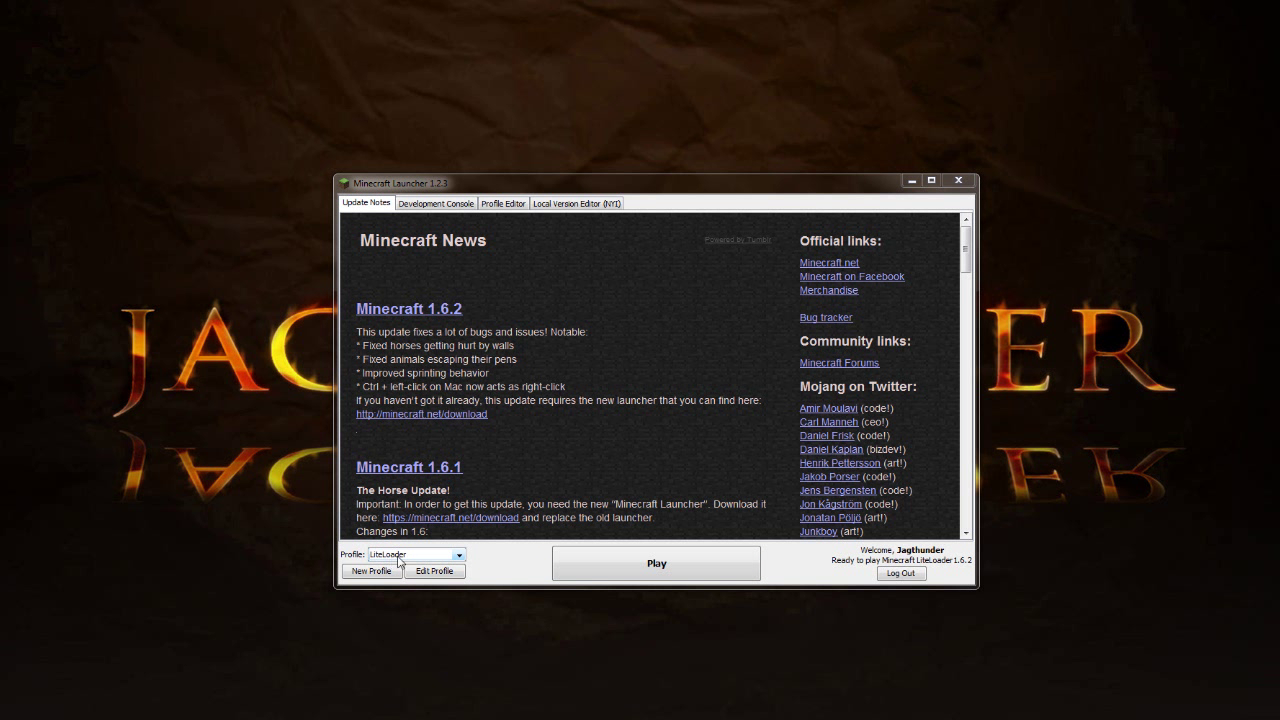
left_click(459, 556)
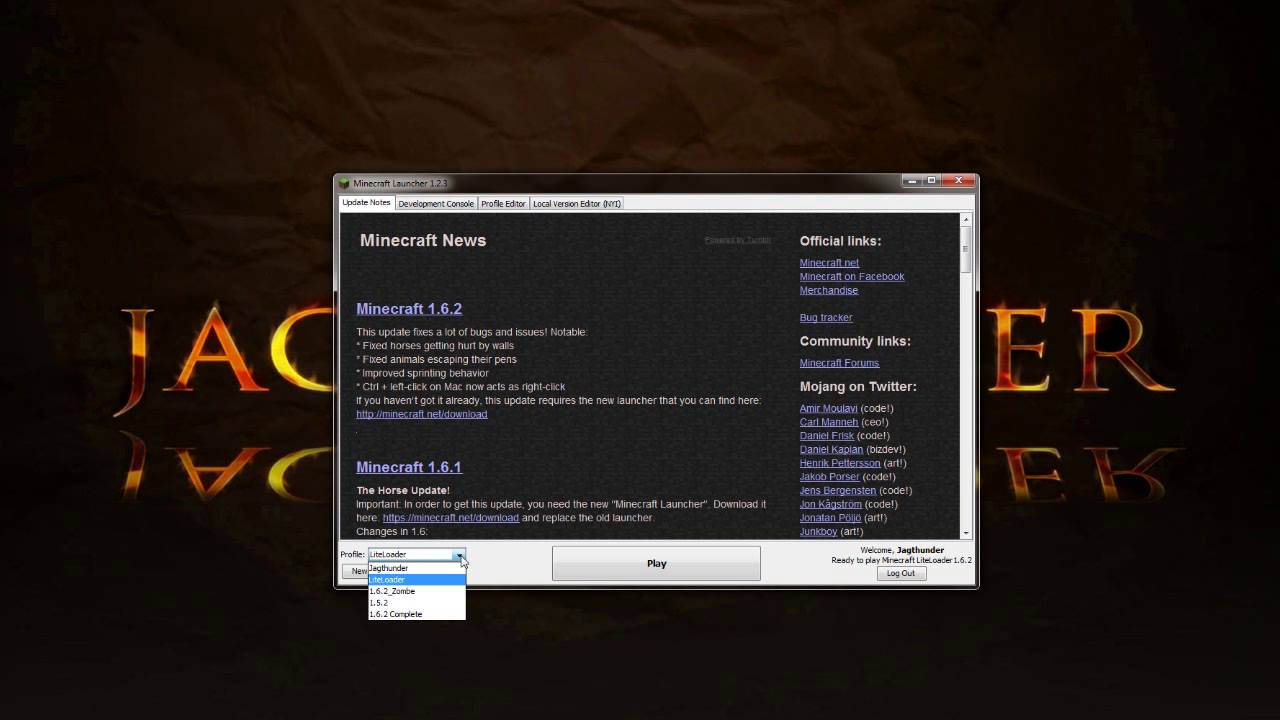
left_click(461, 560)
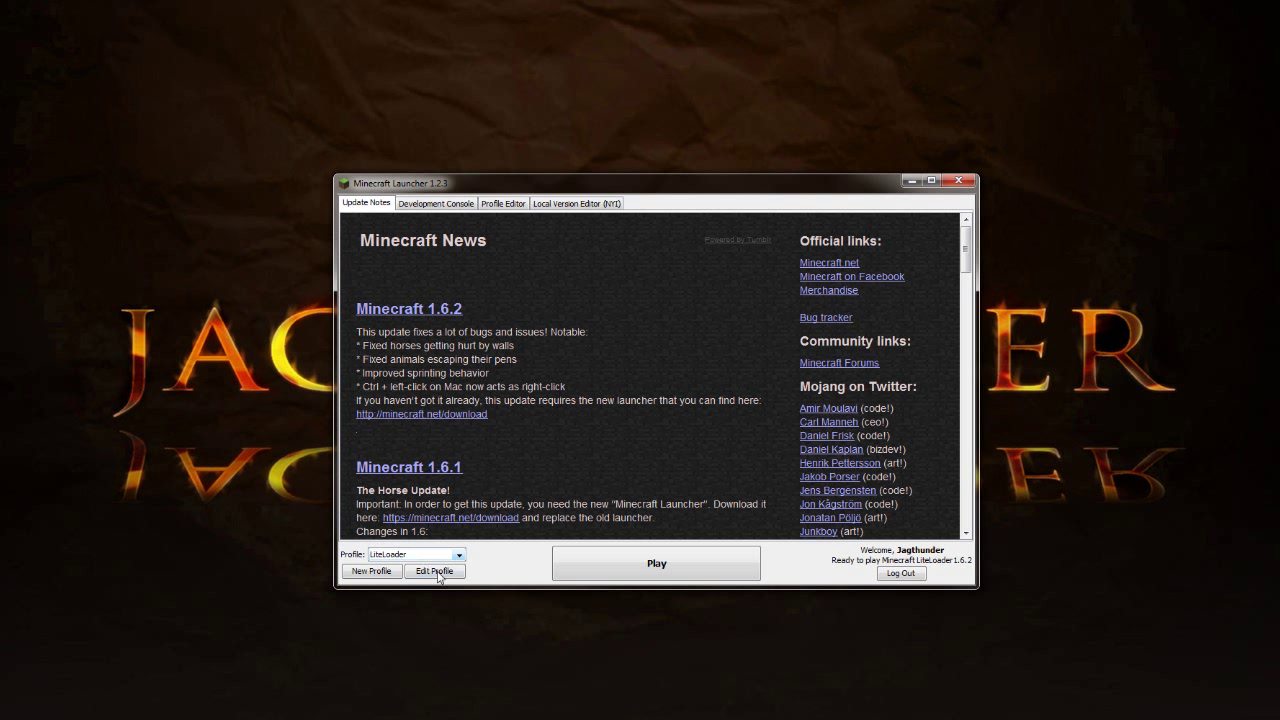
Save the LiteLoader profile with release LiteLoader1.6.2 as its version and start the game
left_click(443, 576)
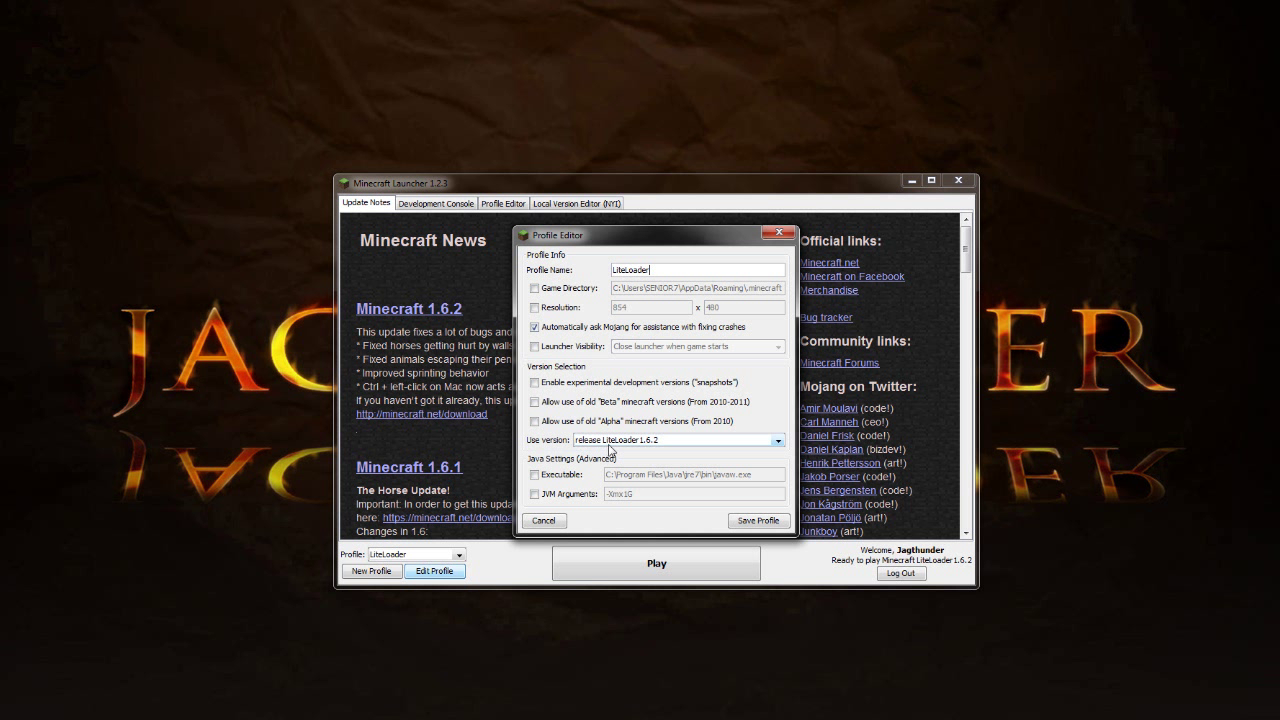
left_click(777, 441)
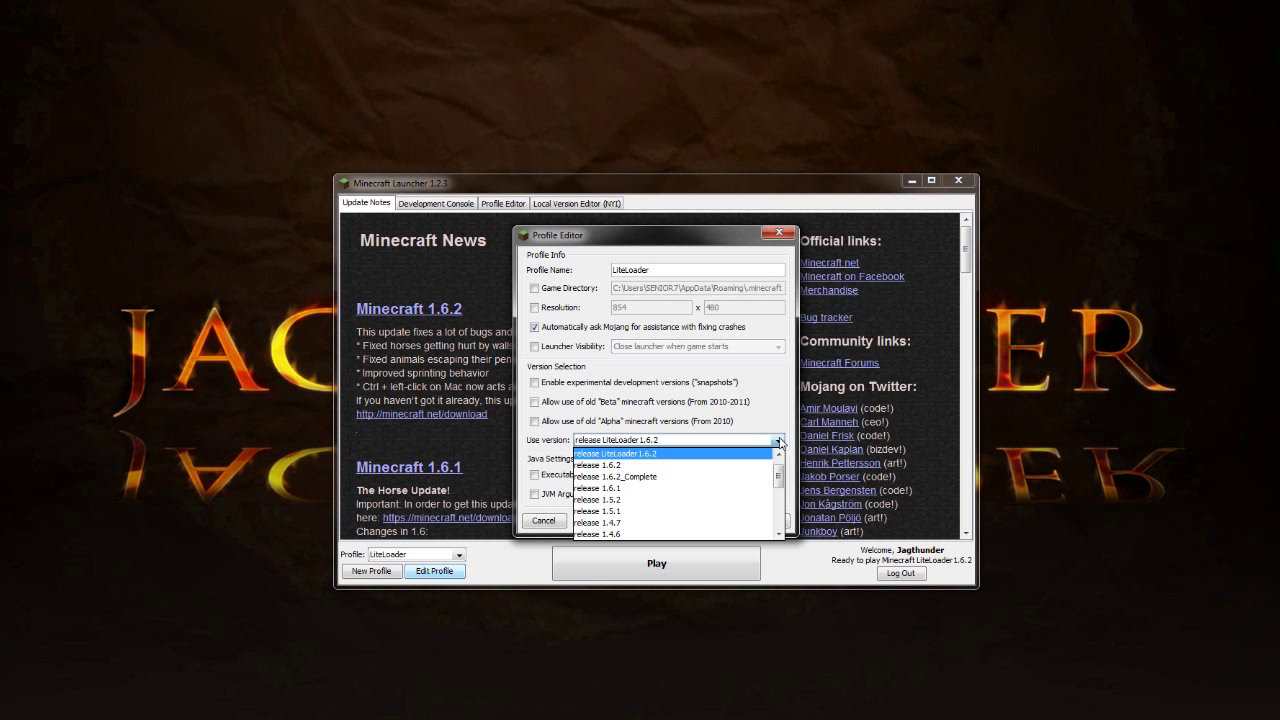
left_click(778, 442)
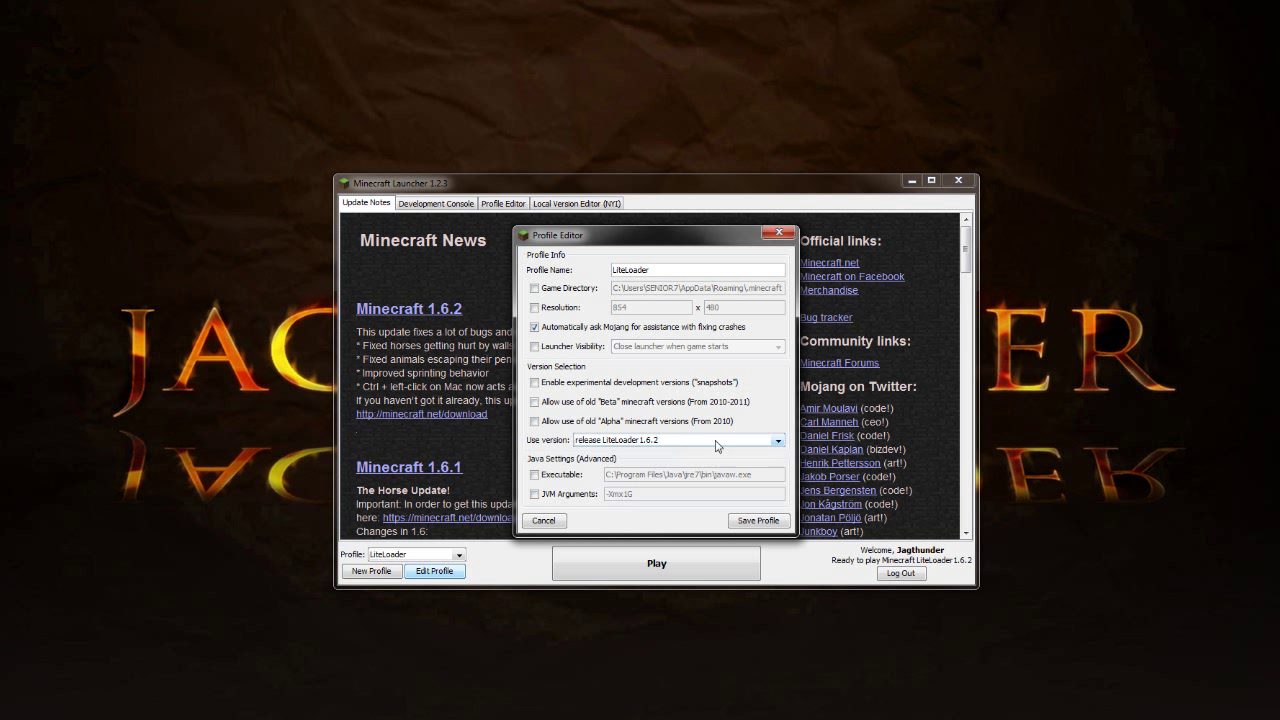
left_click(762, 522)
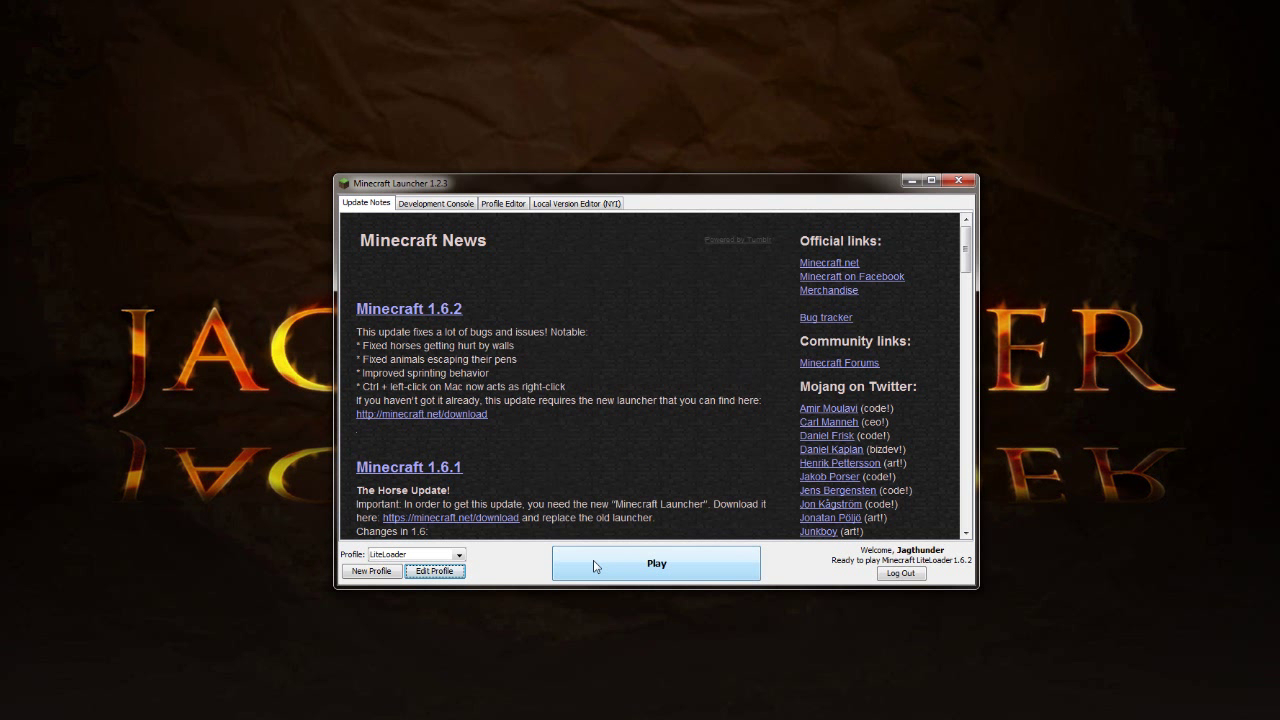
left_click(670, 566)
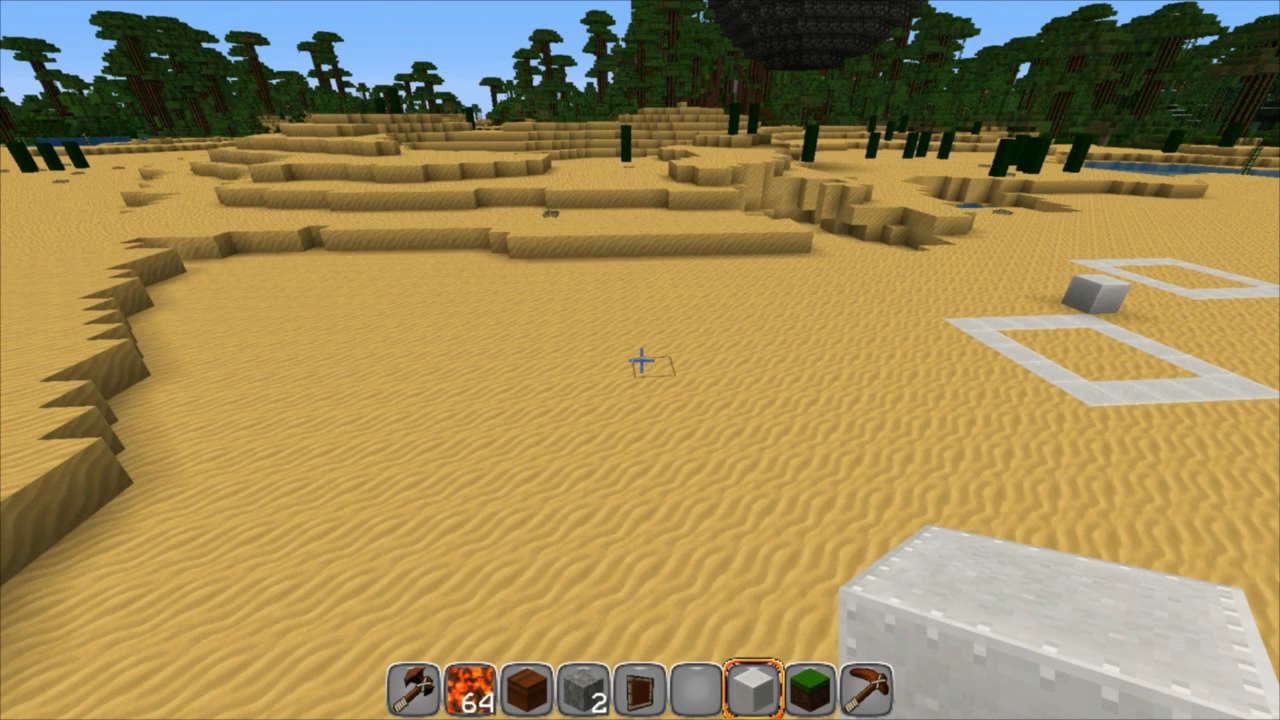
Check the TooManyItems overlay in the creative inventory and the OptiFine options in Video Settings, returning to the game
key("e")
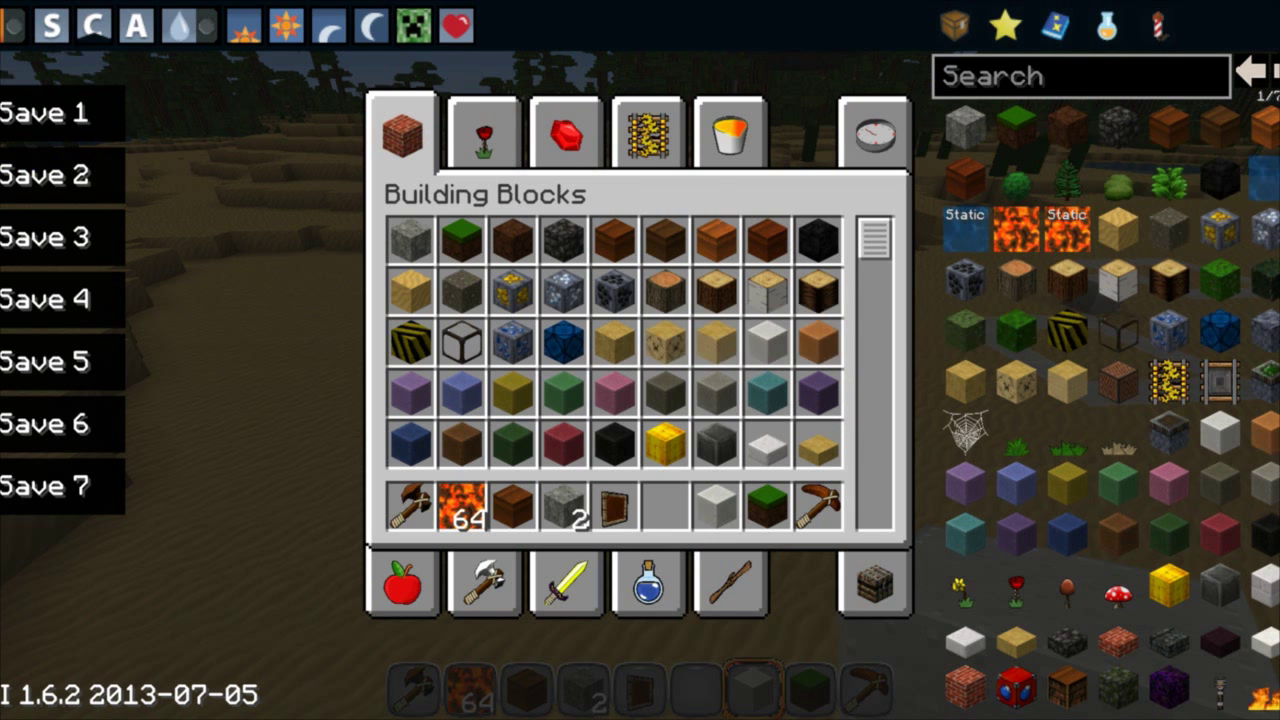
key("e")
key("Escape")
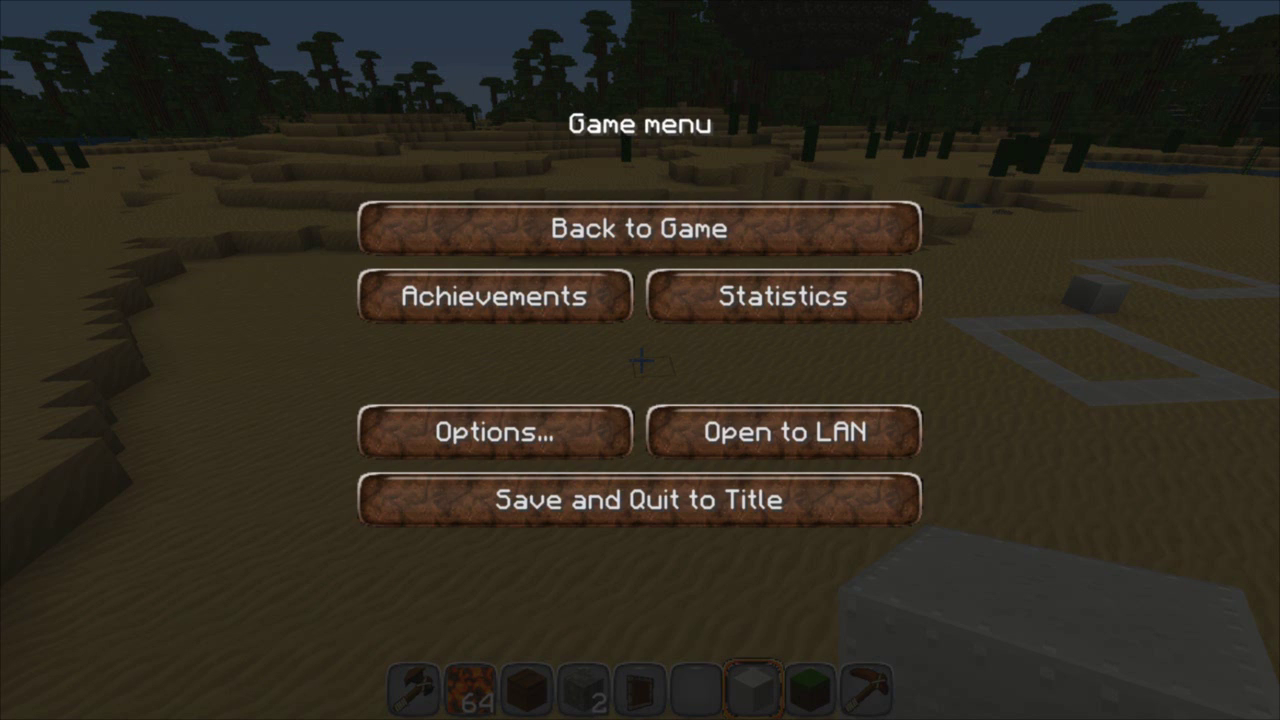
left_click(495, 432)
left_click(470, 405)
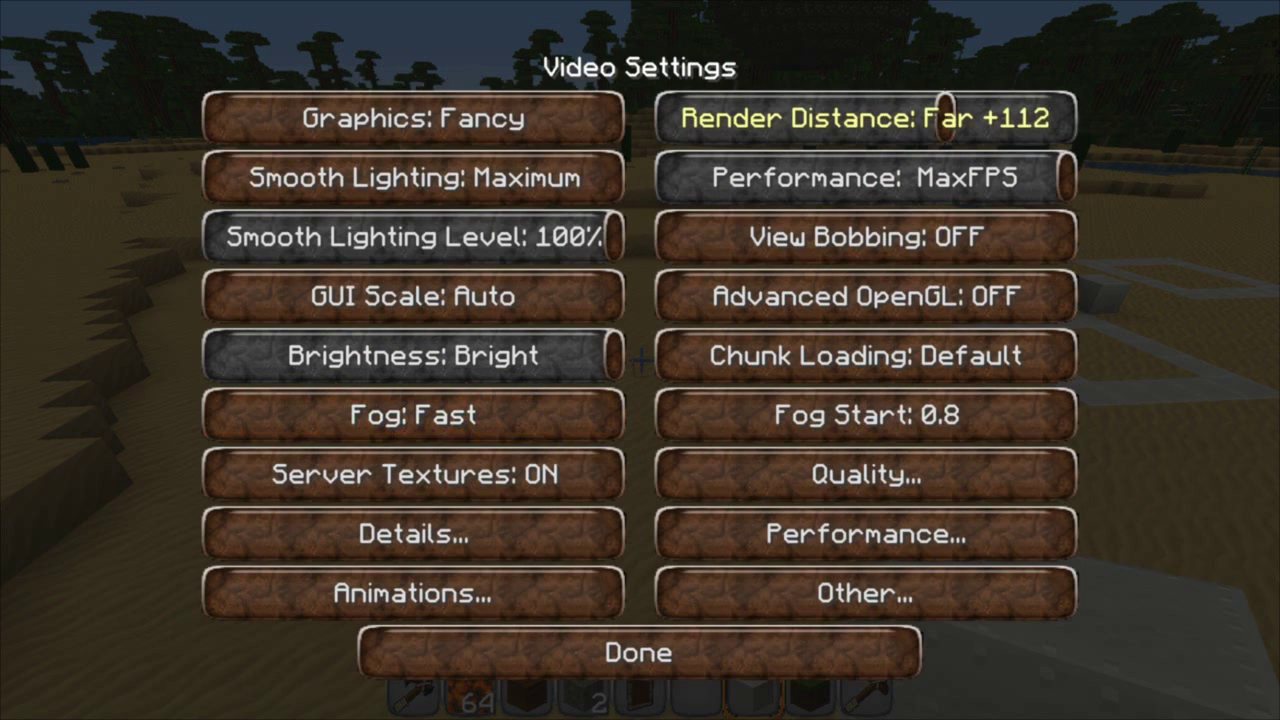
left_click(640, 640)
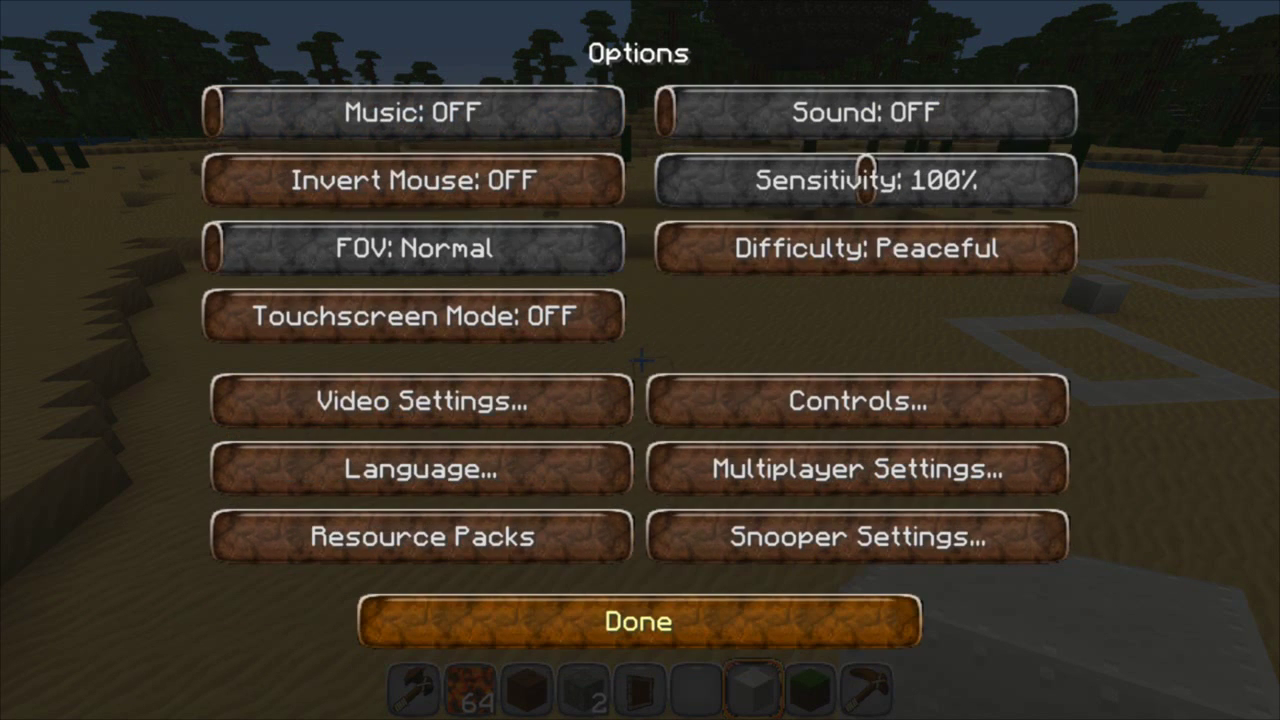
left_click(640, 622)
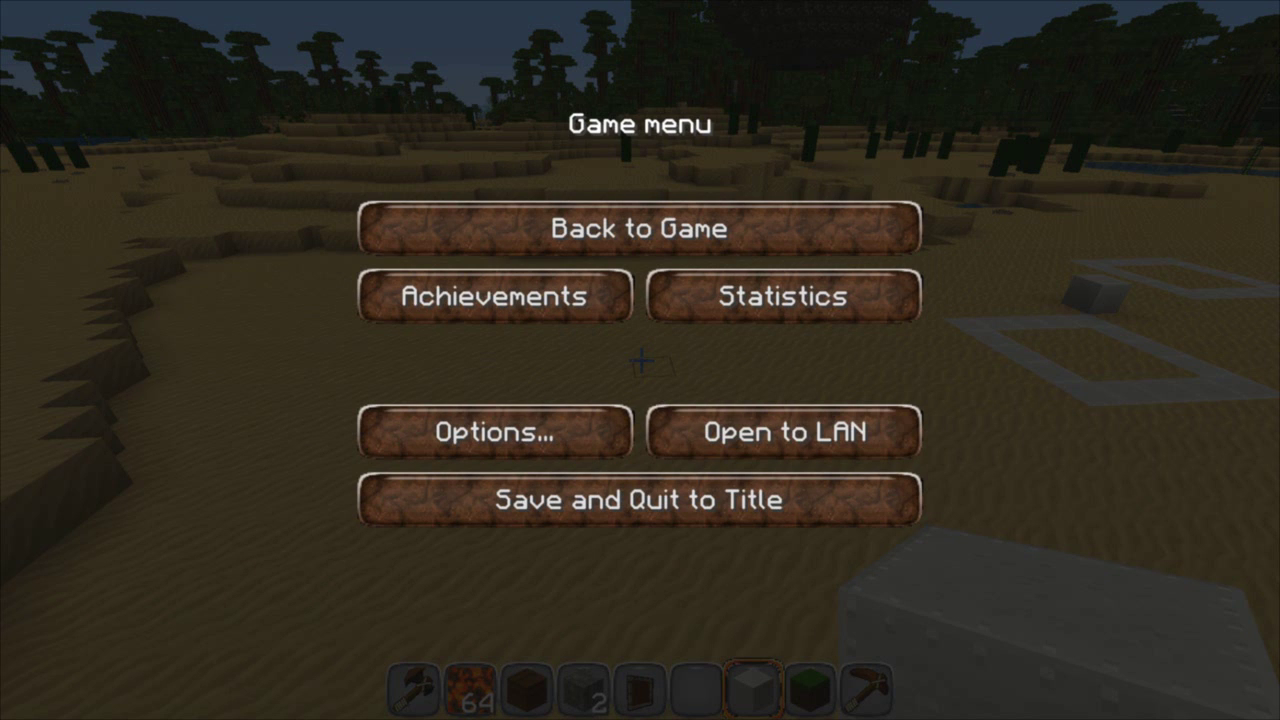
key("Escape")
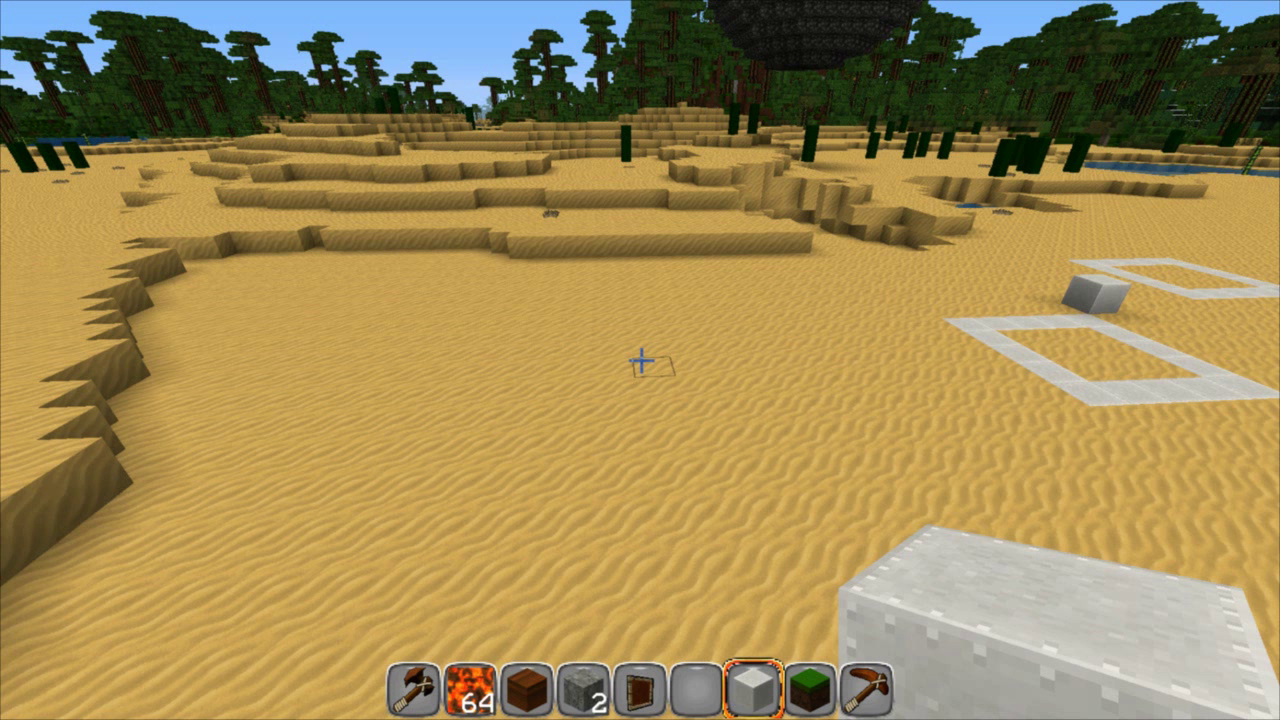
View the option screen of Zombe's modpack and close it
key("F7")
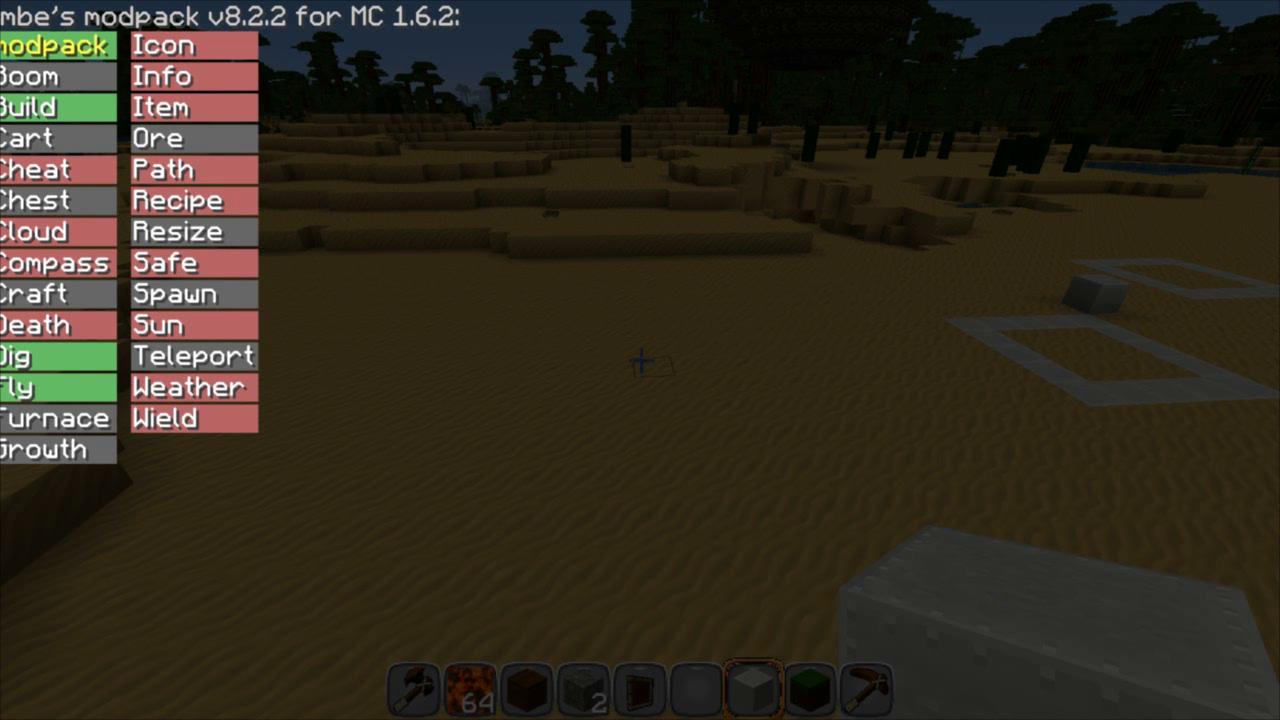
key("Escape")
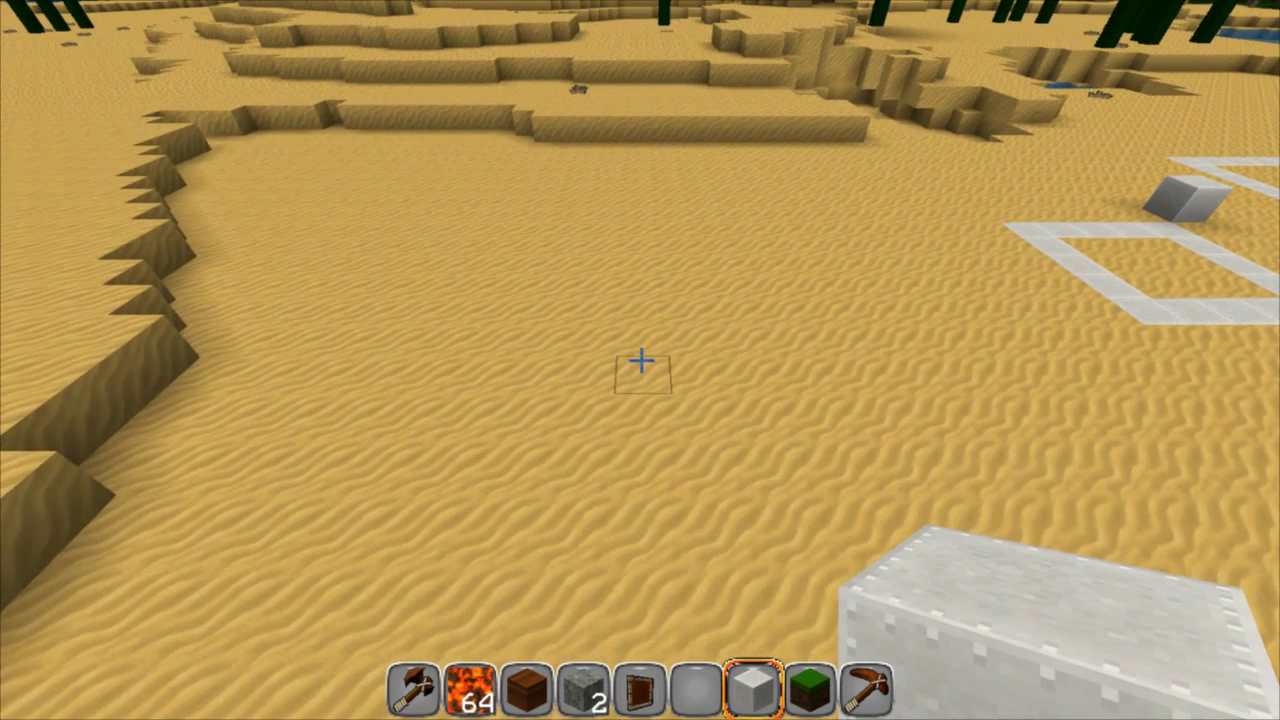
Mark a 4 by 5 block WorldEdit selection on the sand, setting its second corner with //hpos2
type("t//pos1")
key("Return")
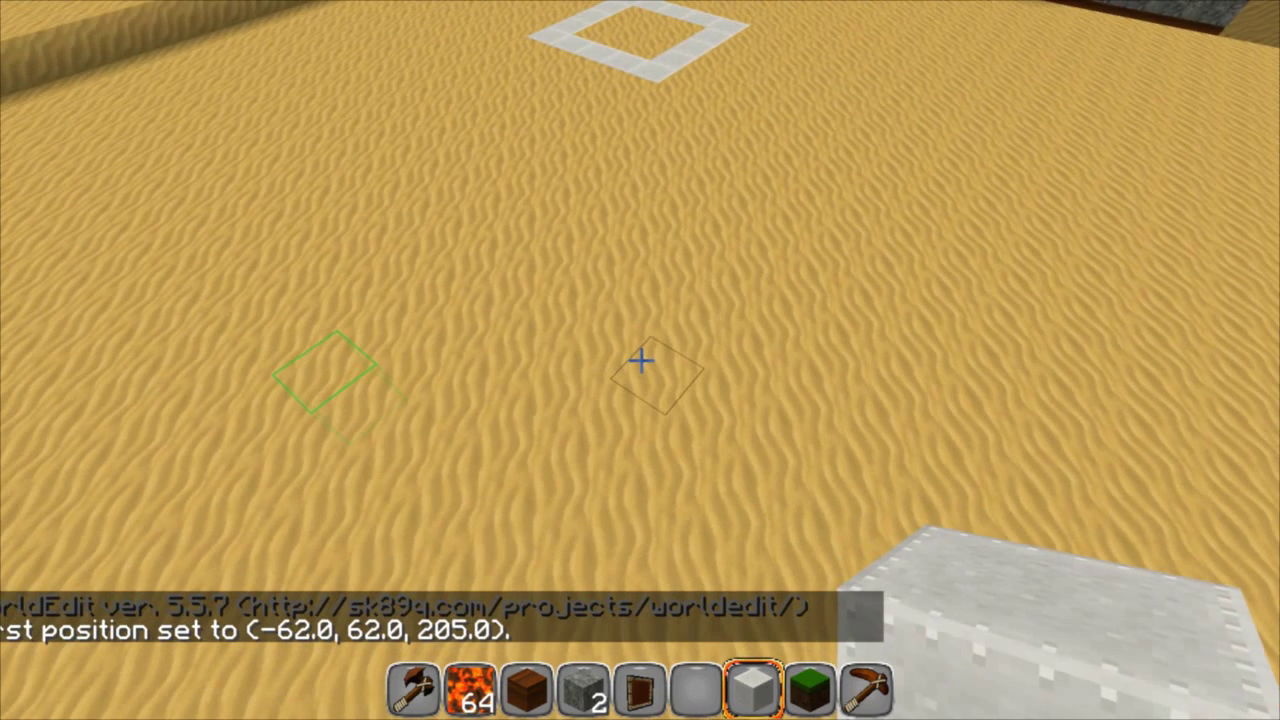
type("t//h")
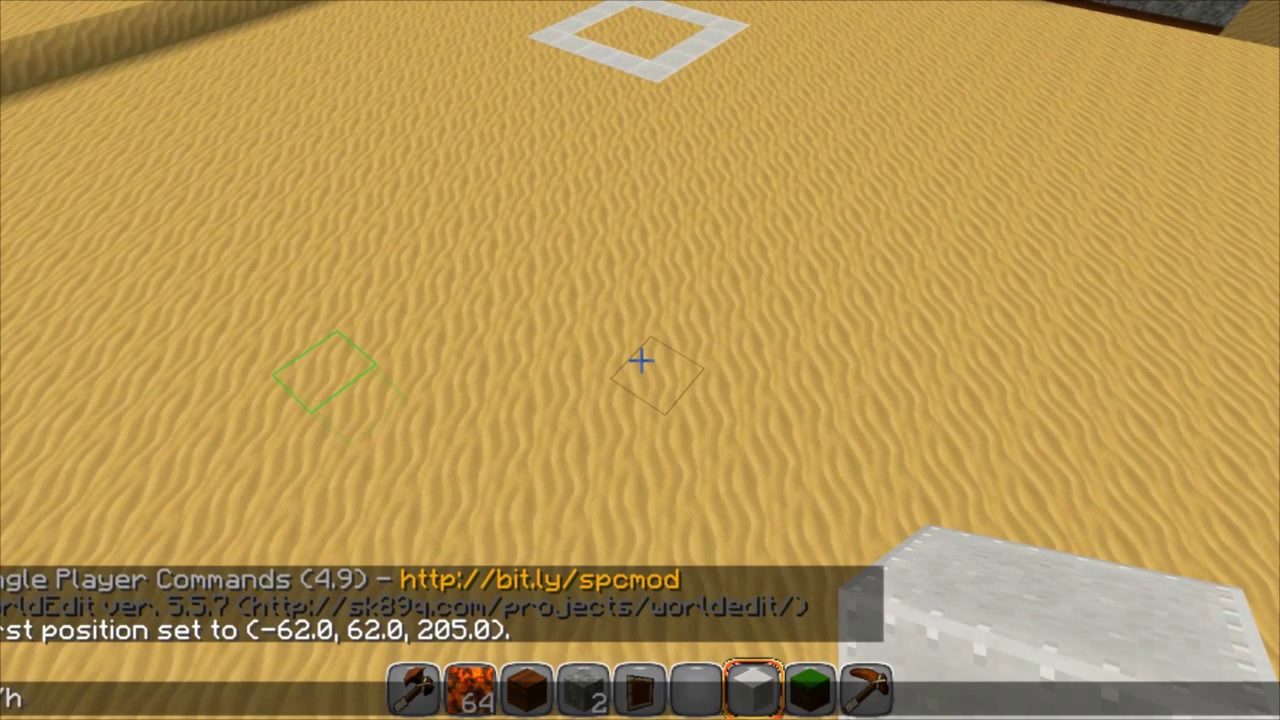
type("pos2")
key("Return")
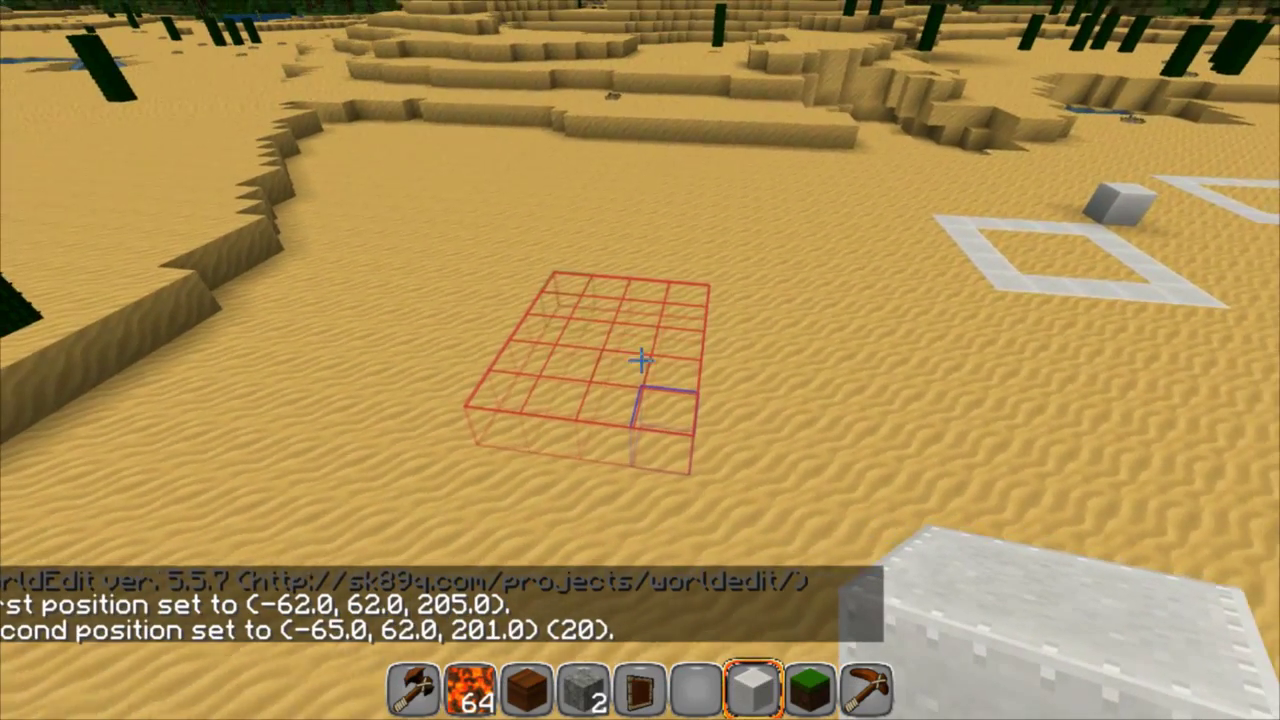
Fill the WorldEdit selection with block ID 2 using //set 2, and clear the selection with //sel
type("t//set")
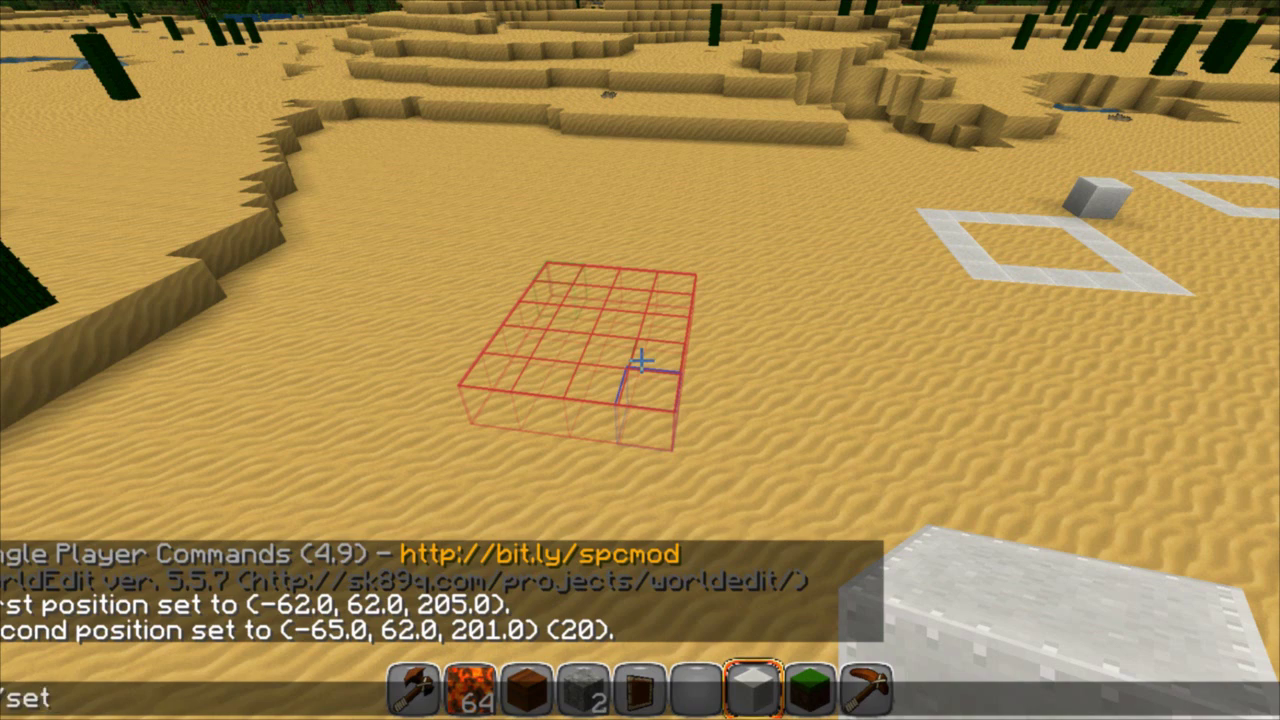
type(" 2")
key("Return")
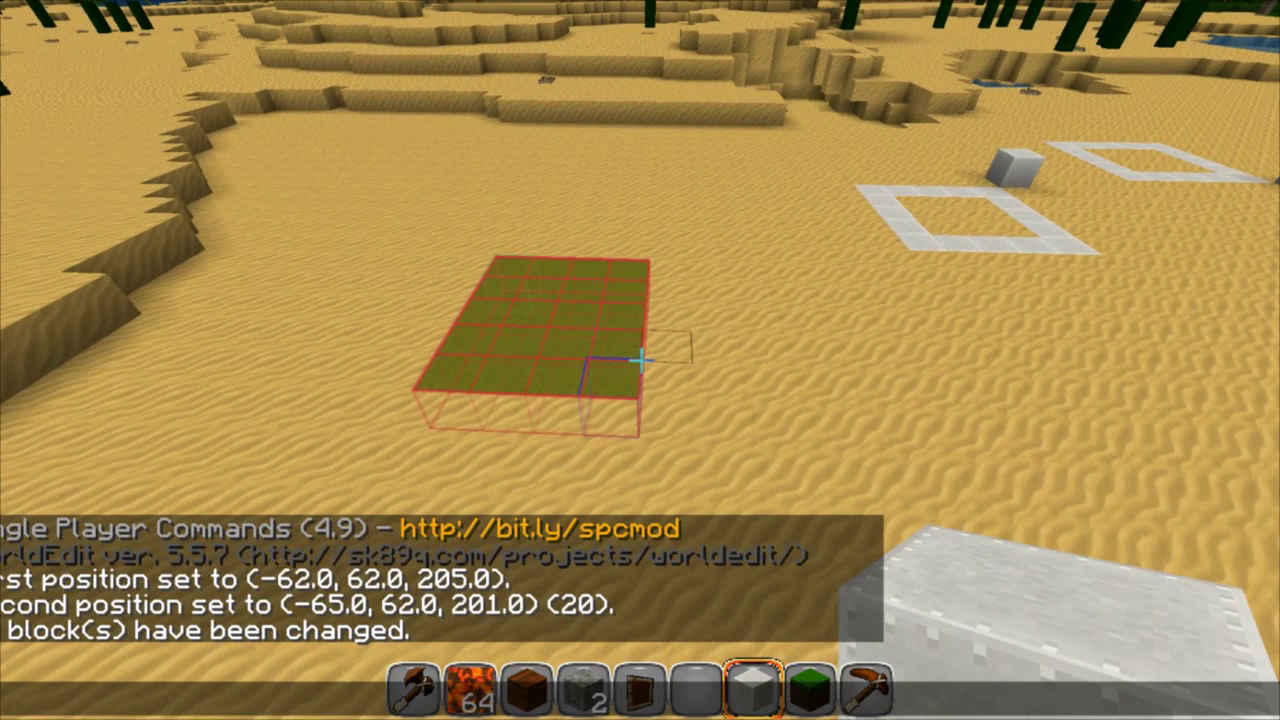
type("//sel")
key("Return")
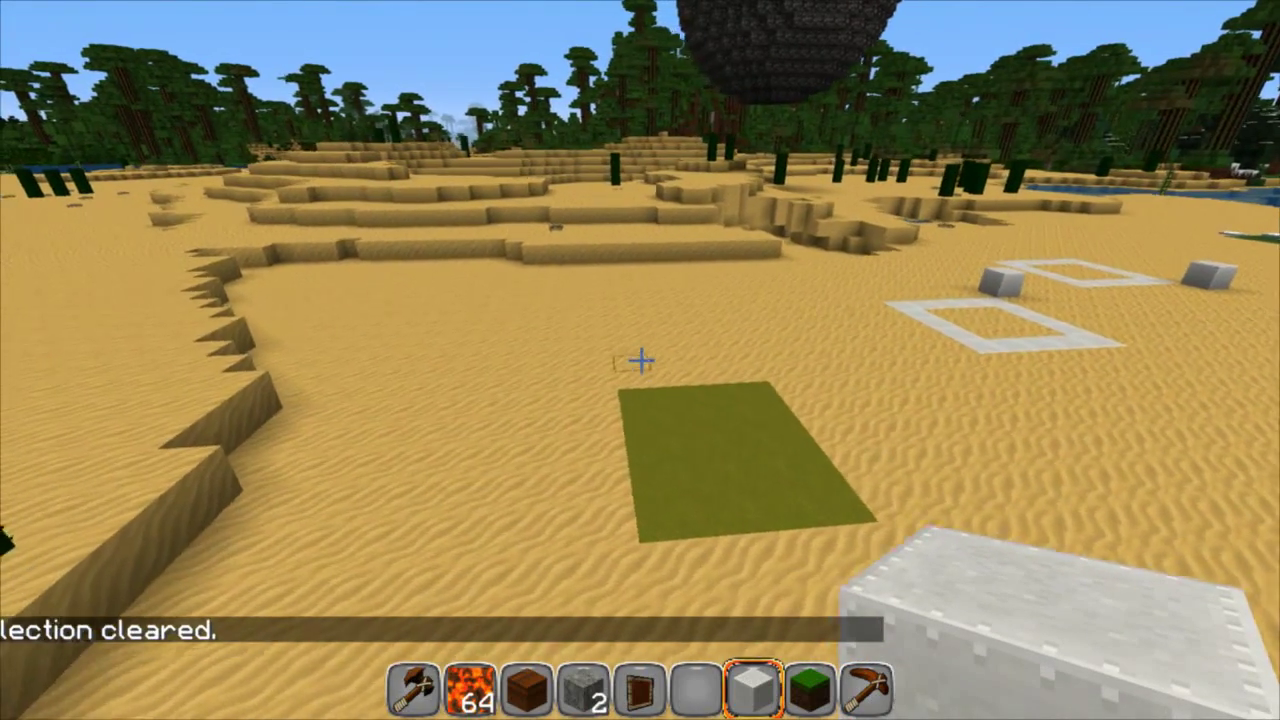
key("w")
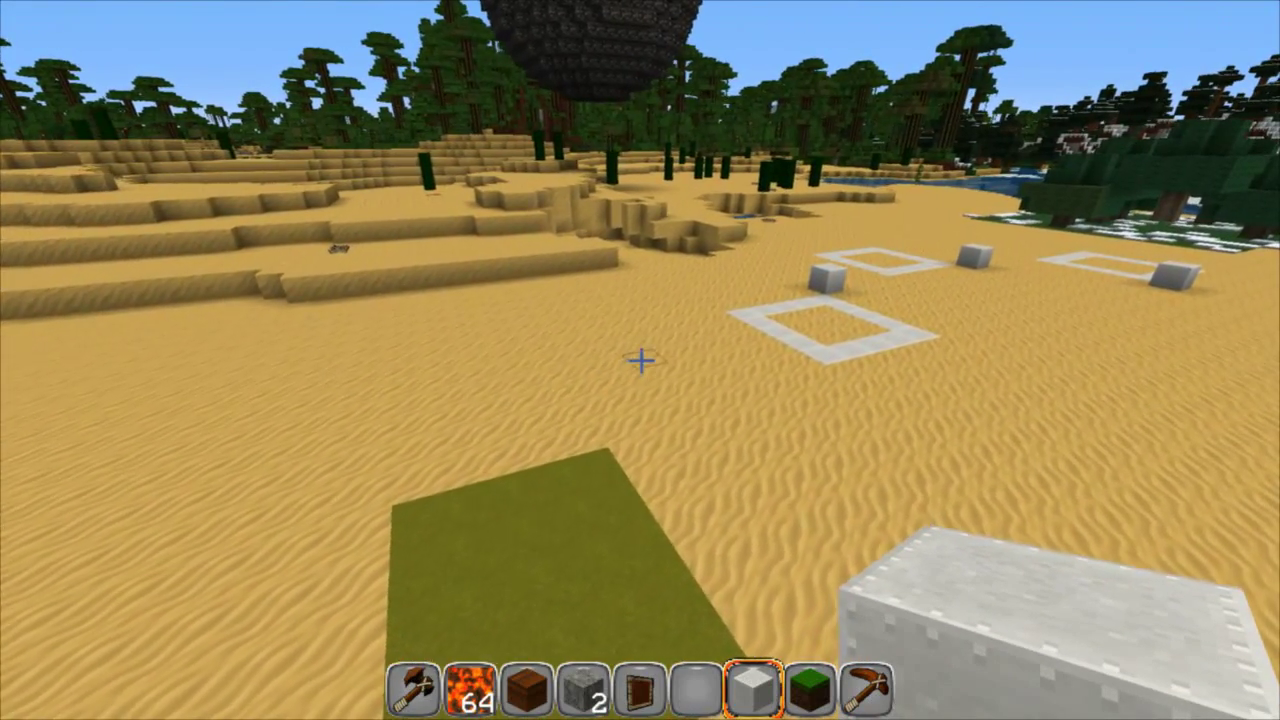
key("d")
key("d")
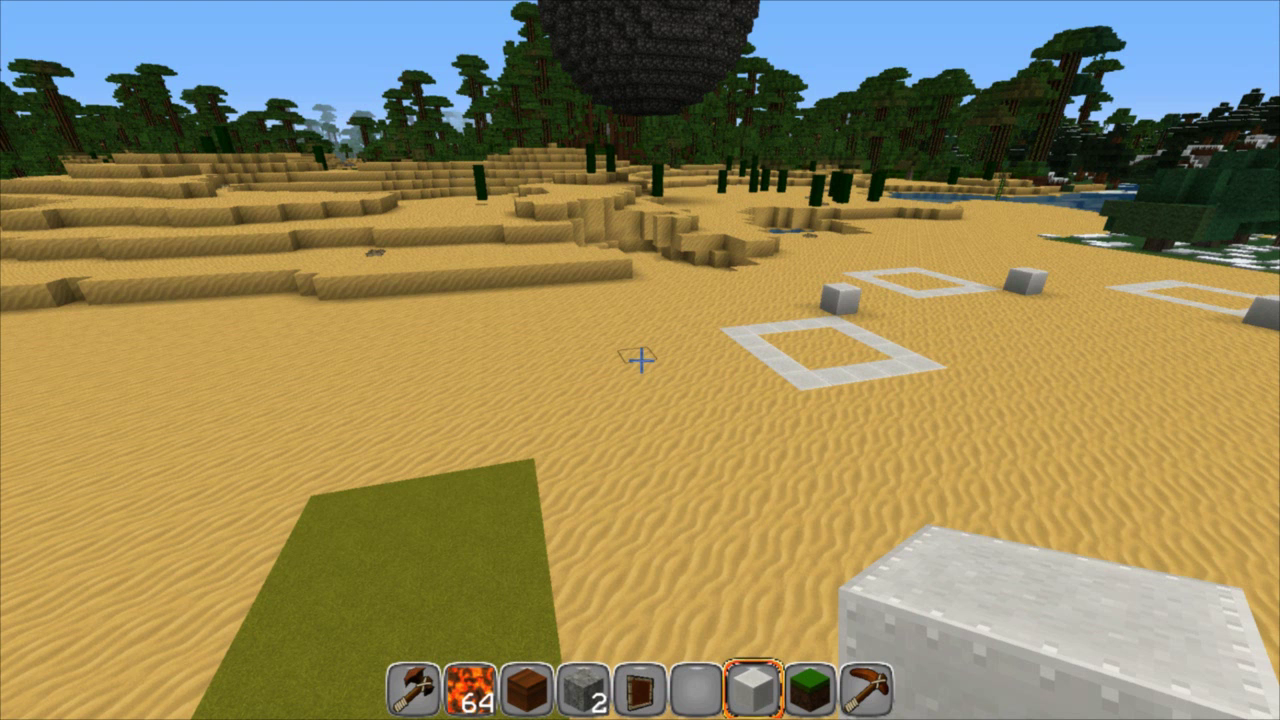
key("a")
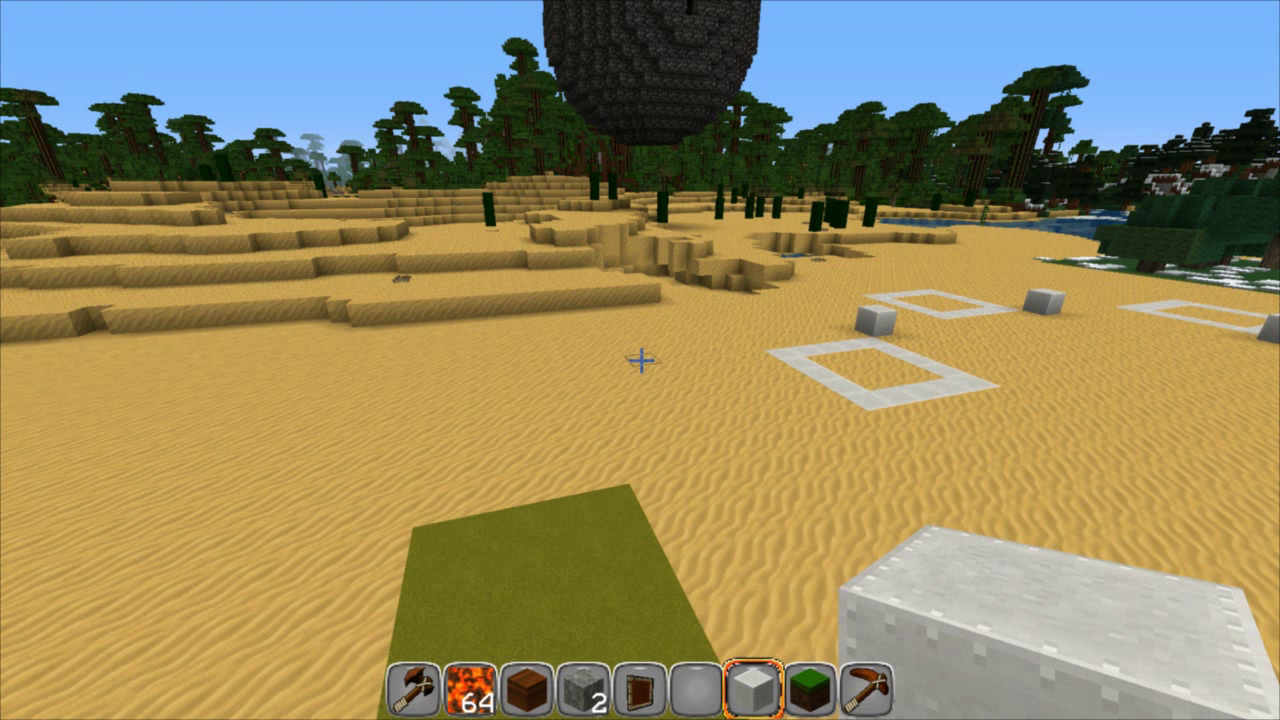
mouse_move(641, 360)
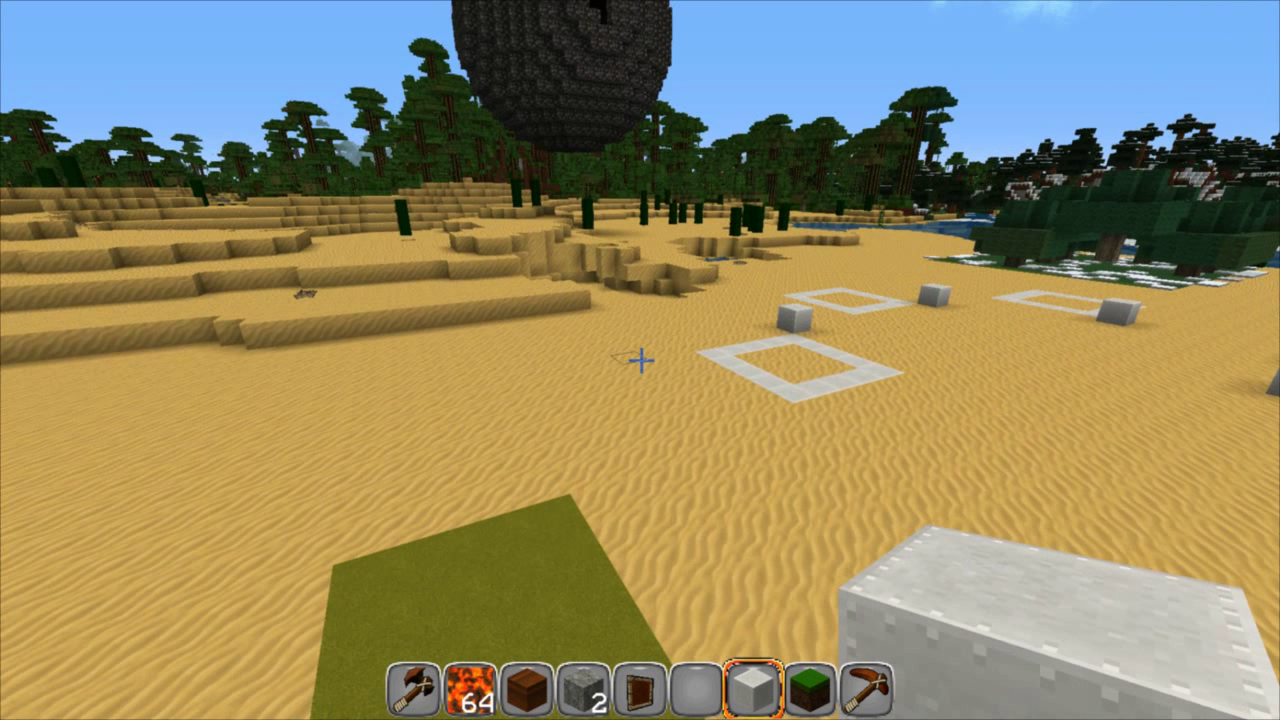